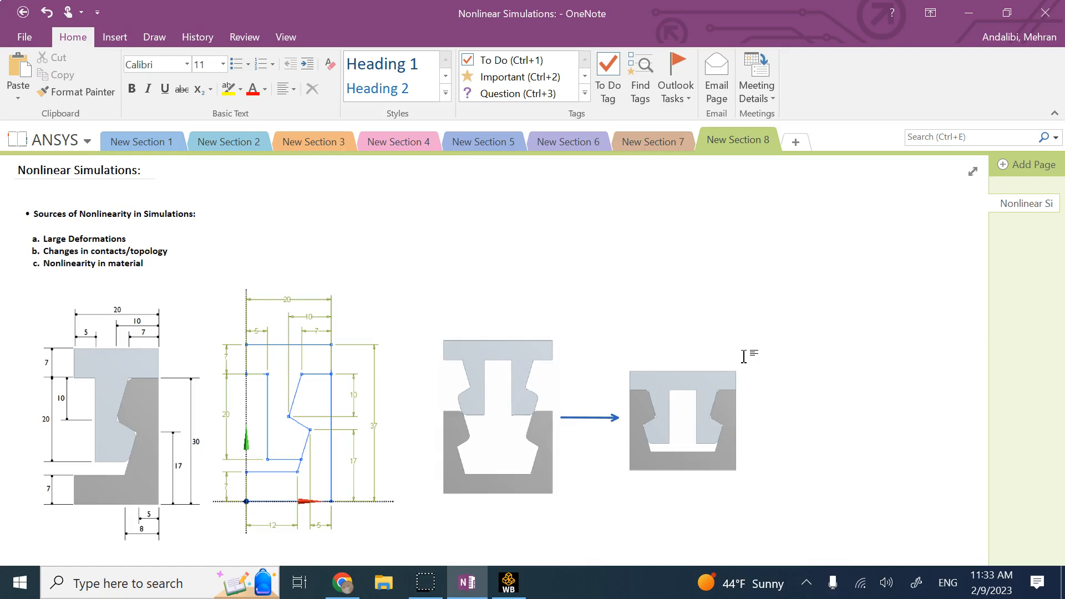
Highlight the nonlinearity sources in the notes: large deformations, material nonlinearity, and changes in contacts.
left_click(150, 221)
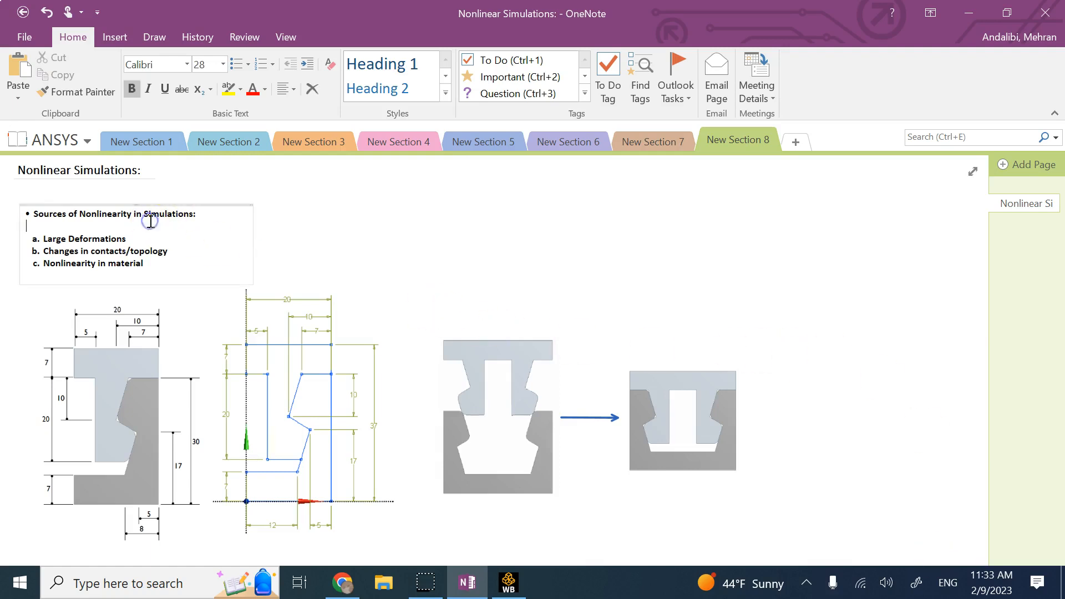
left_click_drag(126, 238, 44, 240)
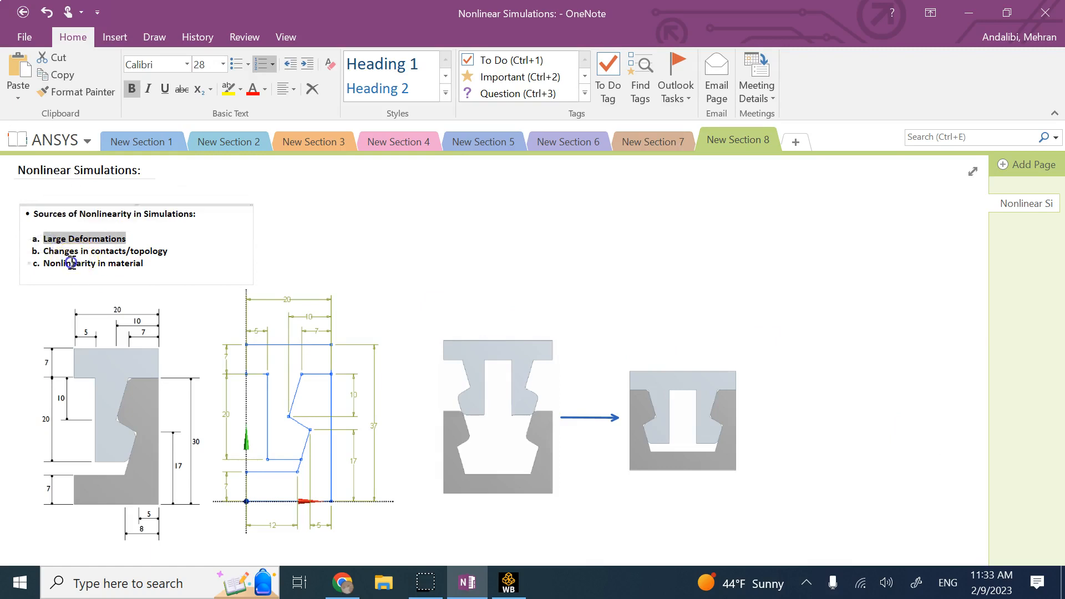
left_click(70, 263)
left_click_drag(145, 266, 46, 269)
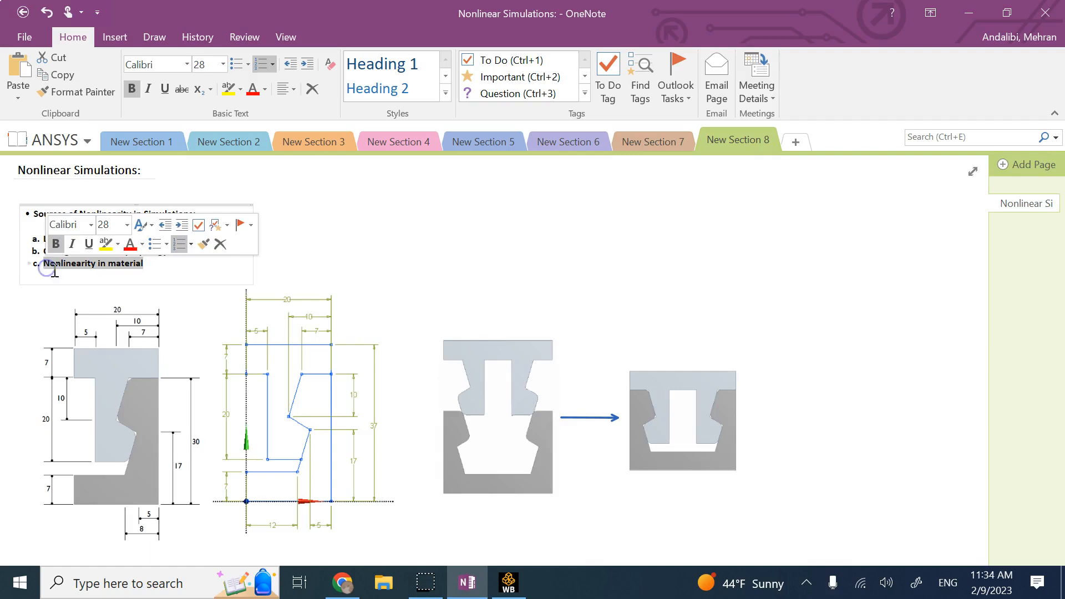
left_click(117, 282)
left_click_drag(172, 254, 47, 258)
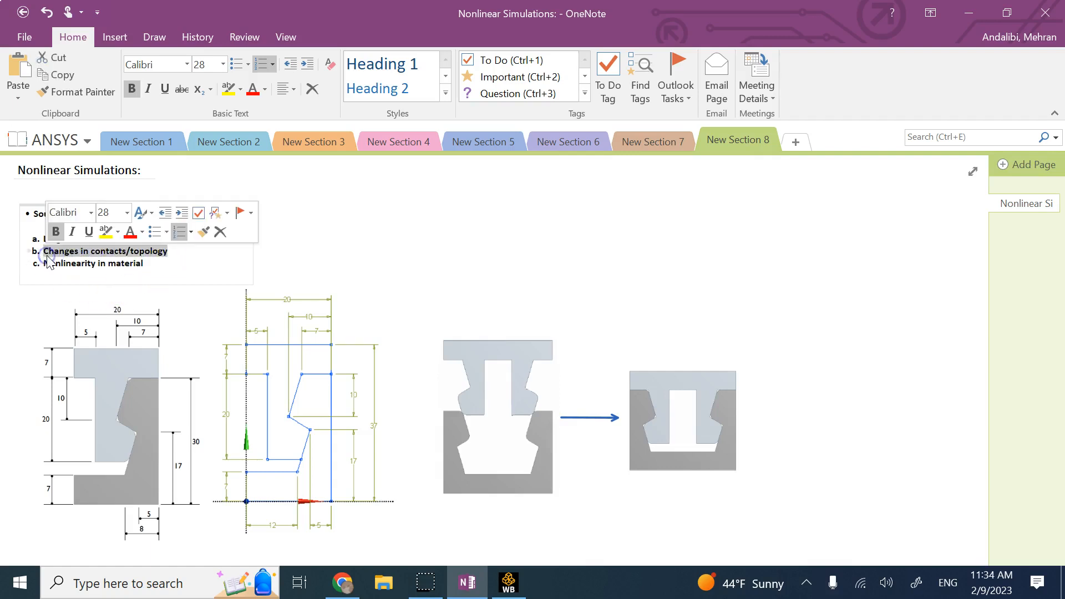
left_click(412, 228)
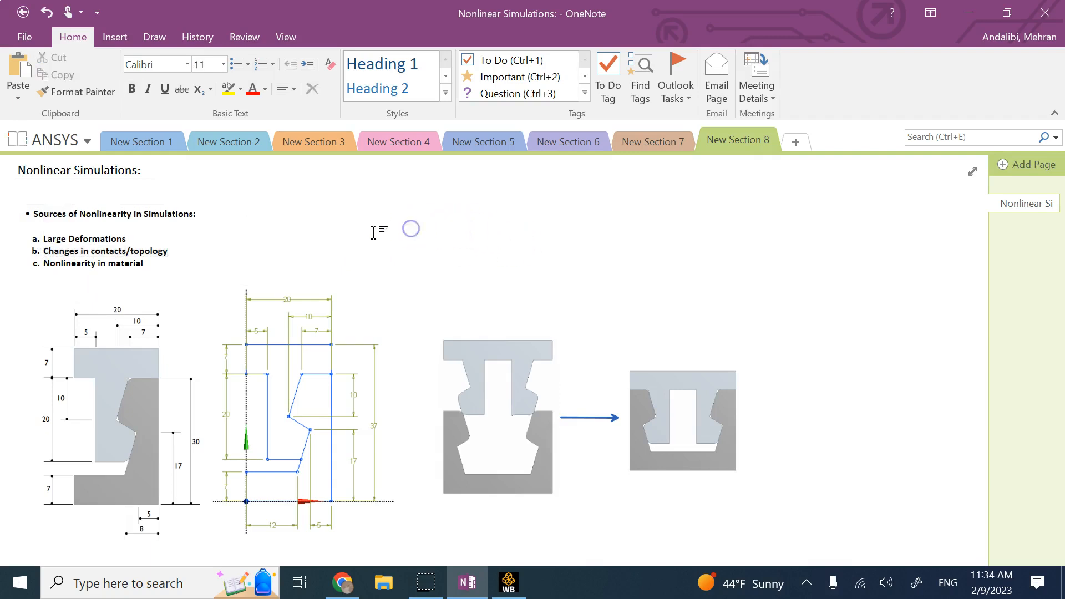
left_click_drag(133, 238, 42, 243)
left_click(335, 244)
double_click(119, 239)
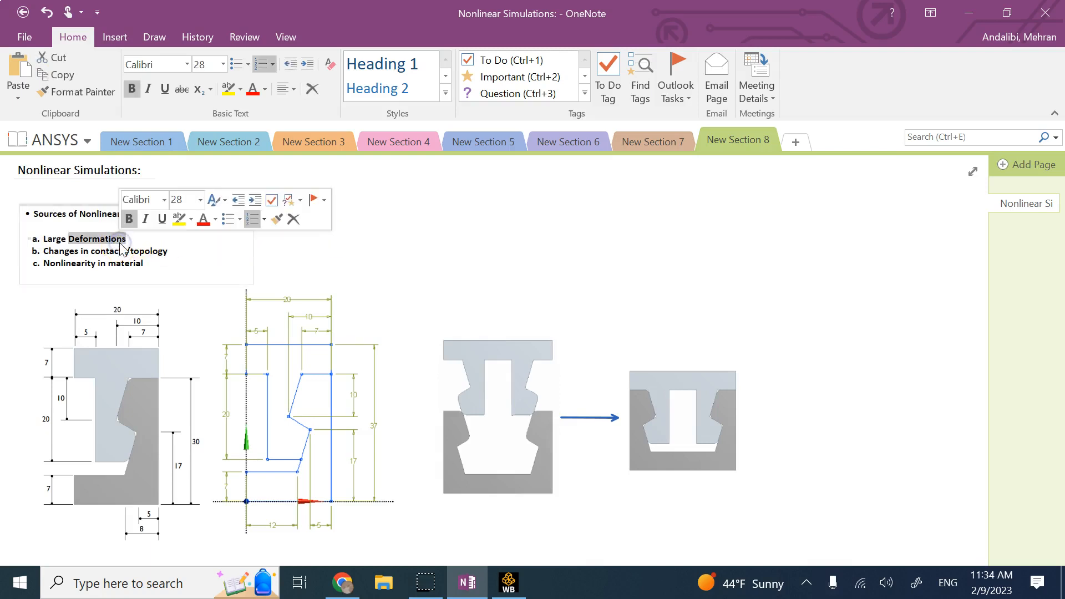
left_click(113, 255)
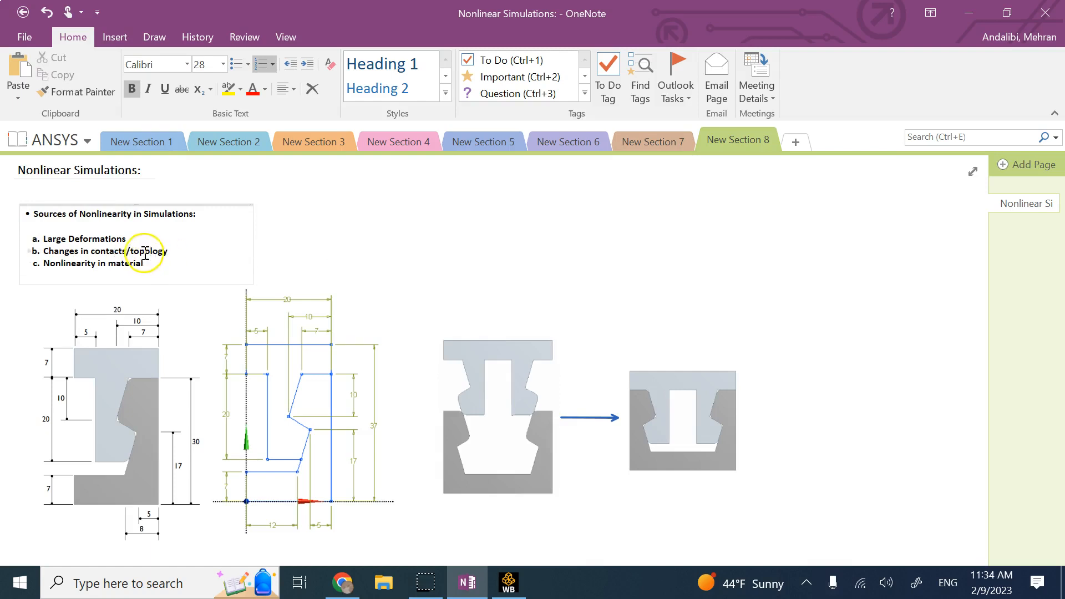
left_click_drag(122, 250, 45, 252)
left_click(342, 253)
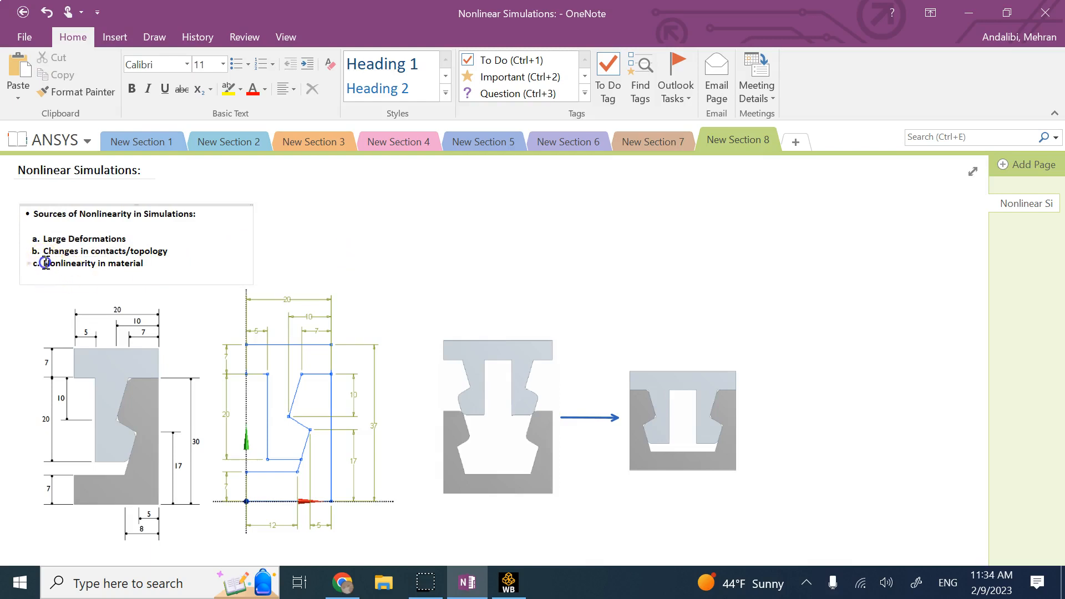
left_click_drag(45, 263, 146, 262)
left_click(499, 259)
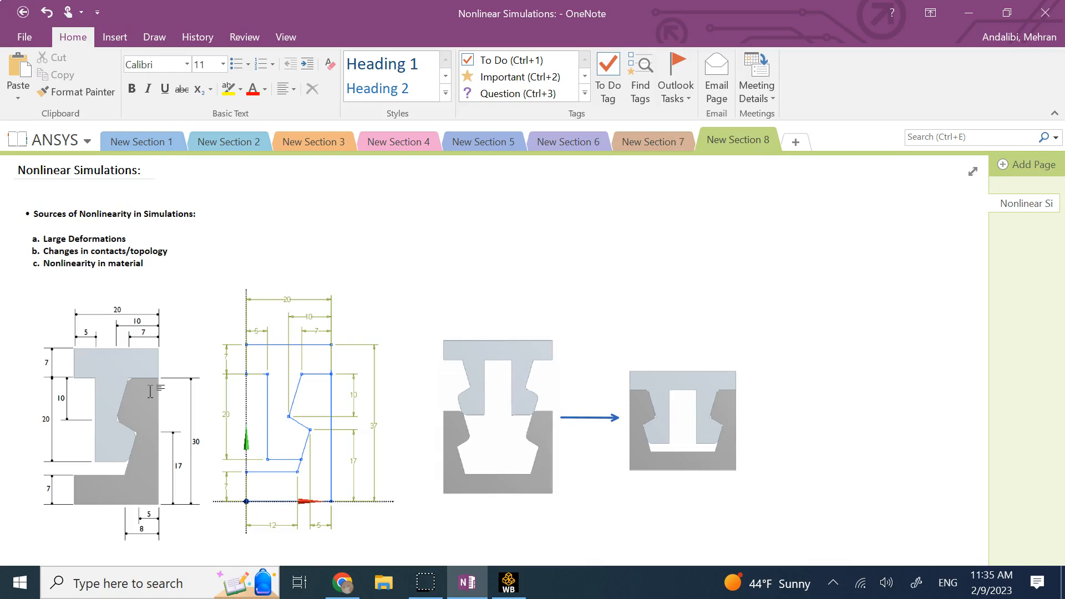
Back in Workbench, drag Static Structural from the Toolbox into the Project Schematic.
left_click(509, 582)
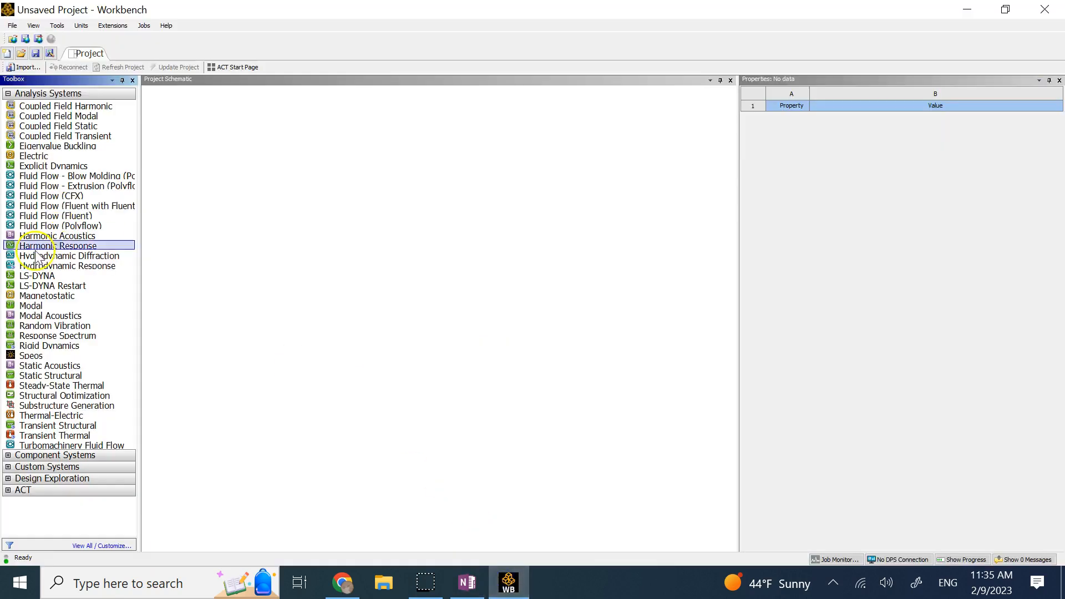
left_click(52, 390)
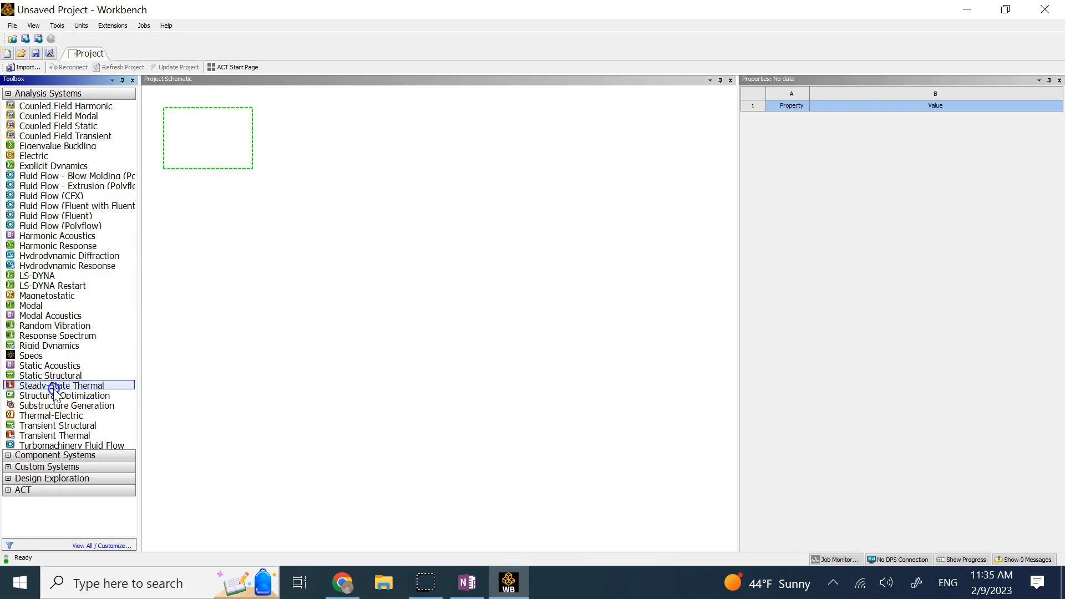
left_click_drag(51, 377, 201, 140)
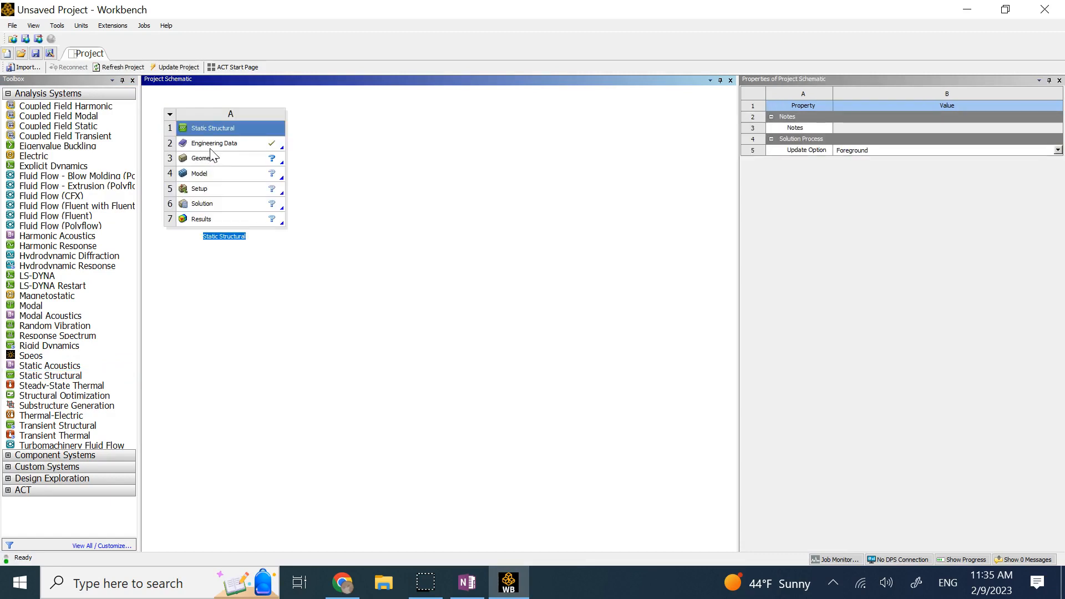
Add a new material named Plastic in the system's Engineering Data.
double_click(215, 145)
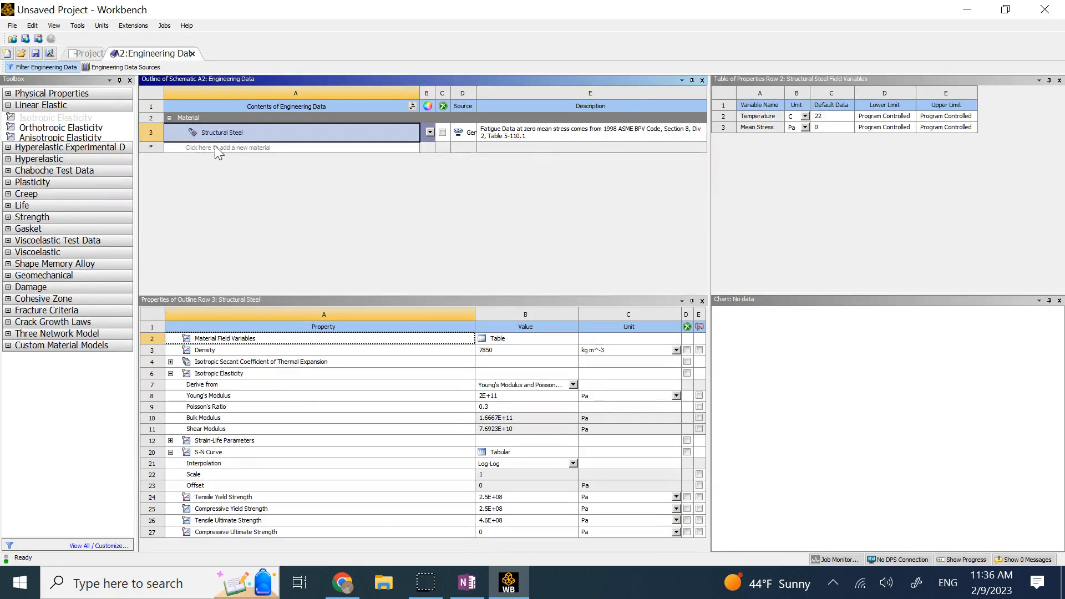
left_click(213, 147)
type("Pla")
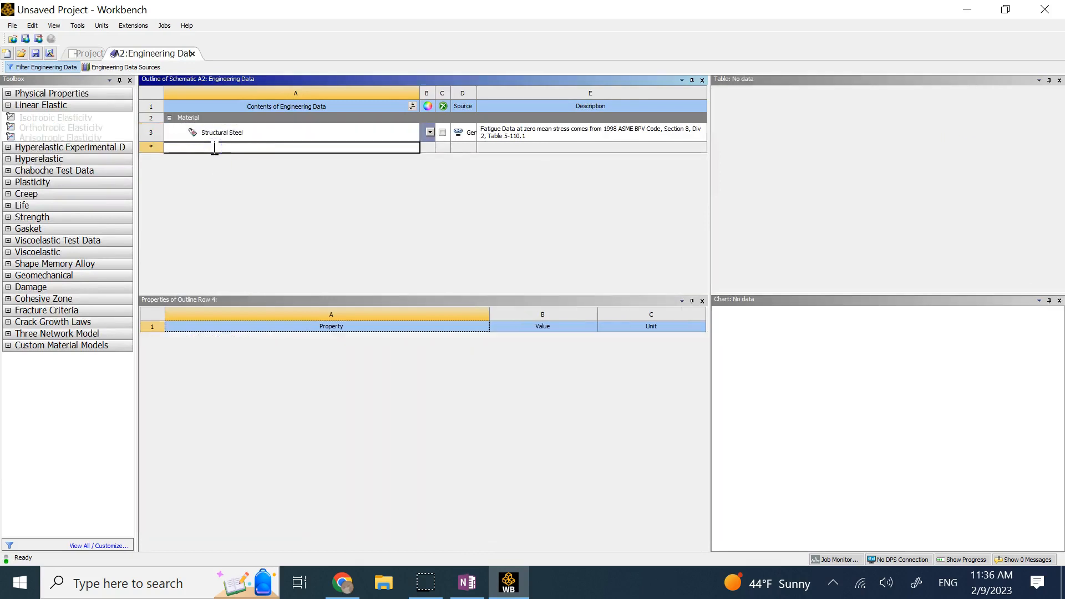
type("stic")
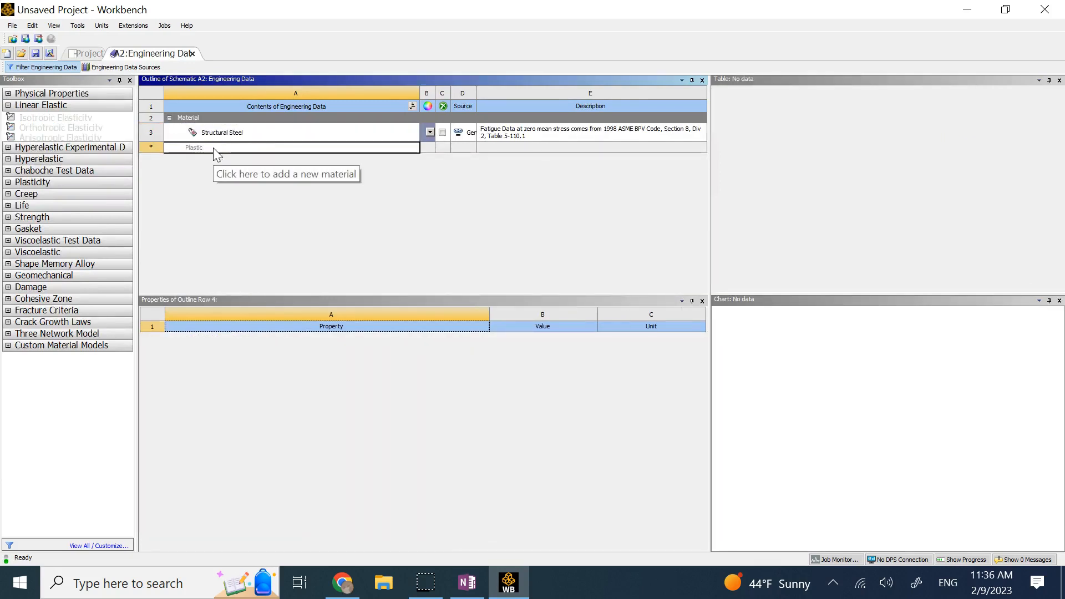
key("Return")
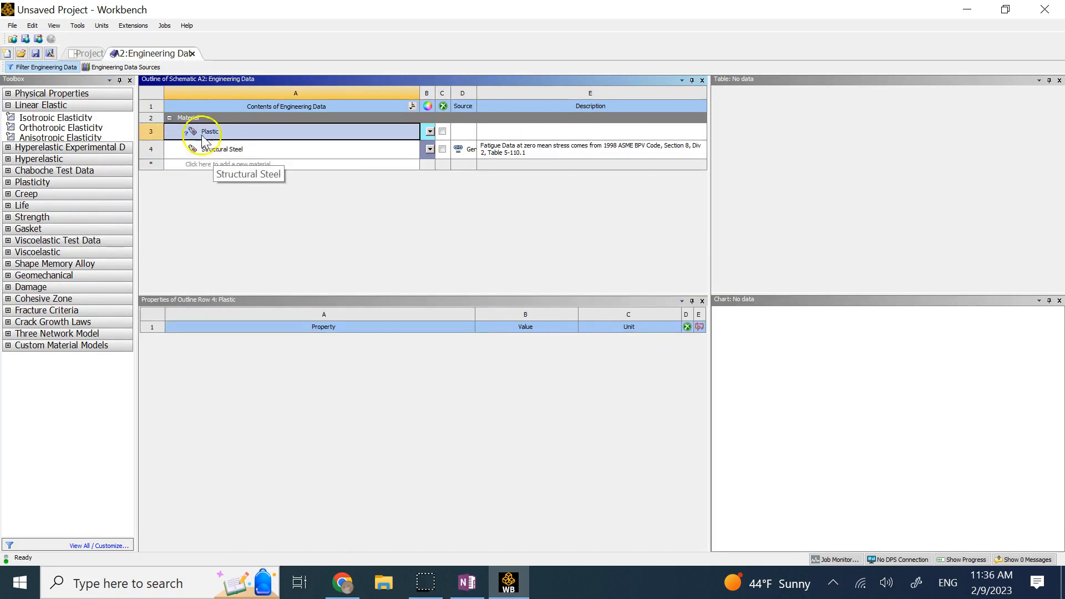
Give Plastic isotropic elasticity: Young's modulus 2.8E+09 Pa, Poisson's ratio 0.35, then return to the project.
left_click(64, 119)
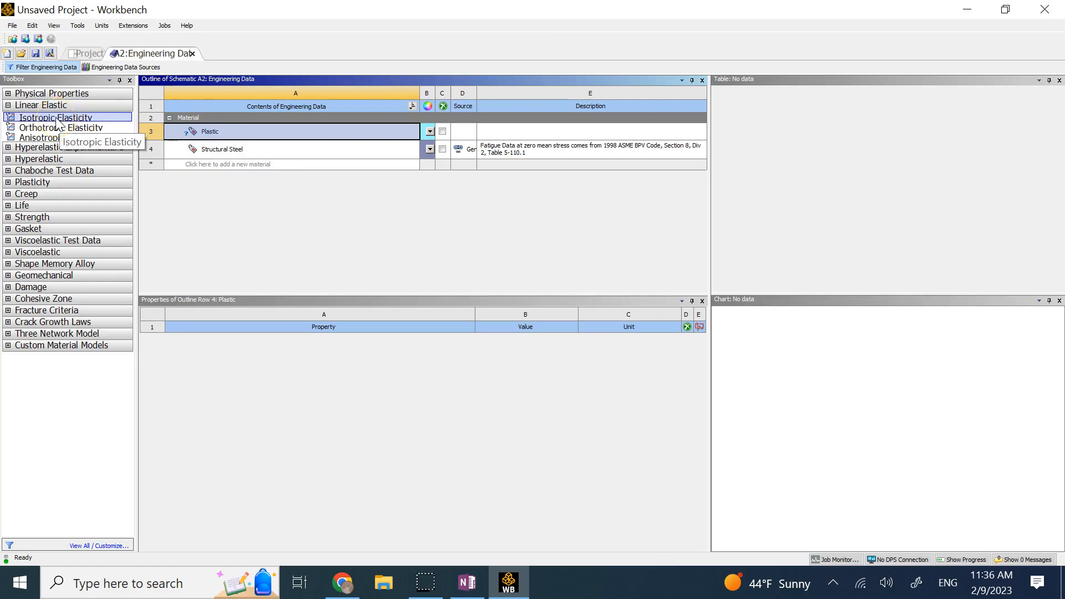
double_click(58, 123)
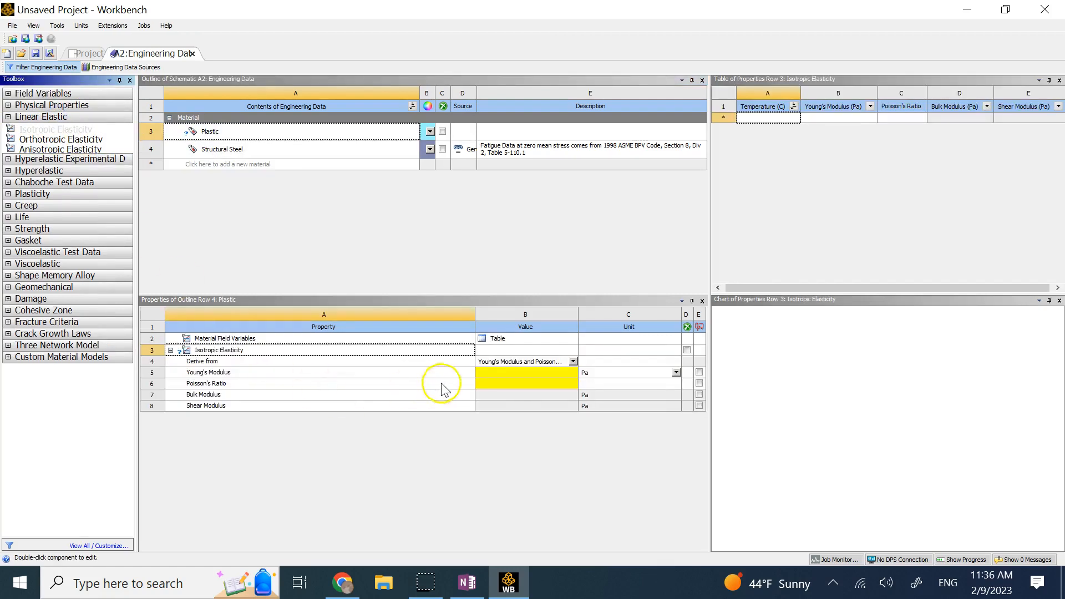
left_click(504, 372)
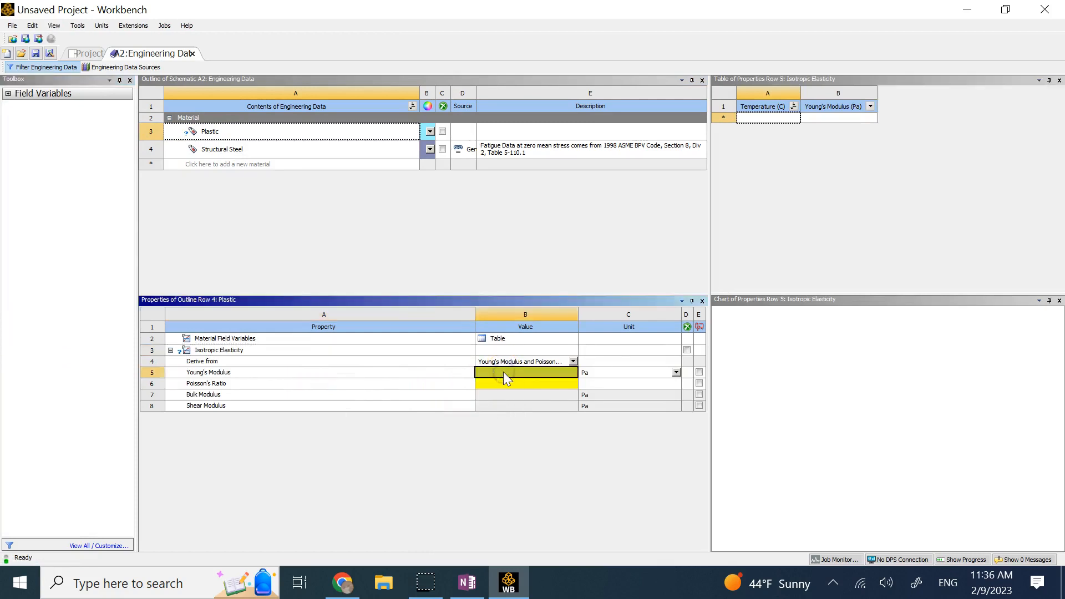
left_click(504, 372)
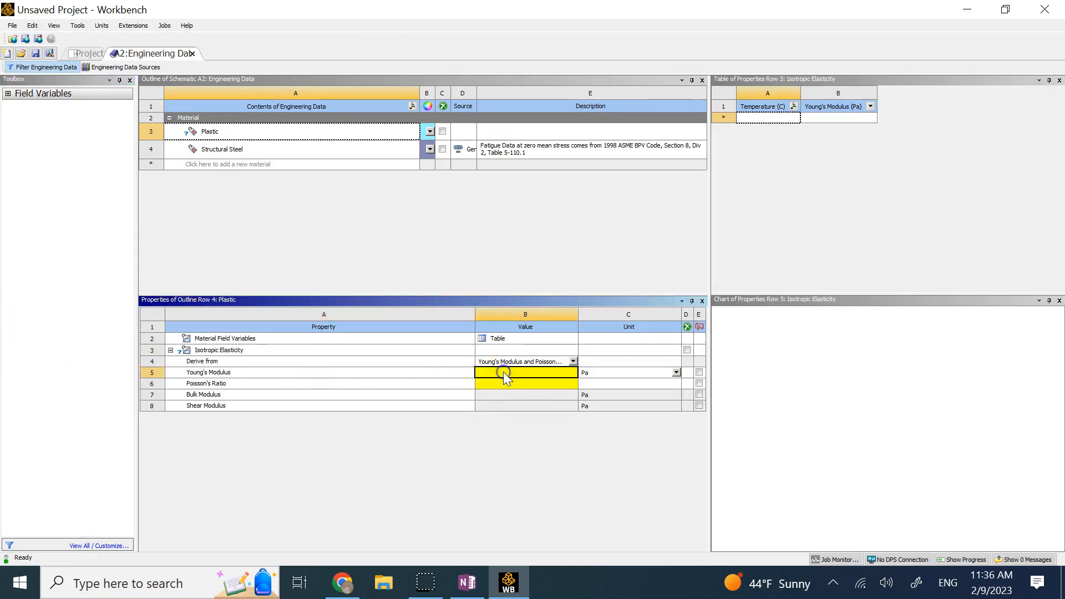
type("2.8e9")
key("Return")
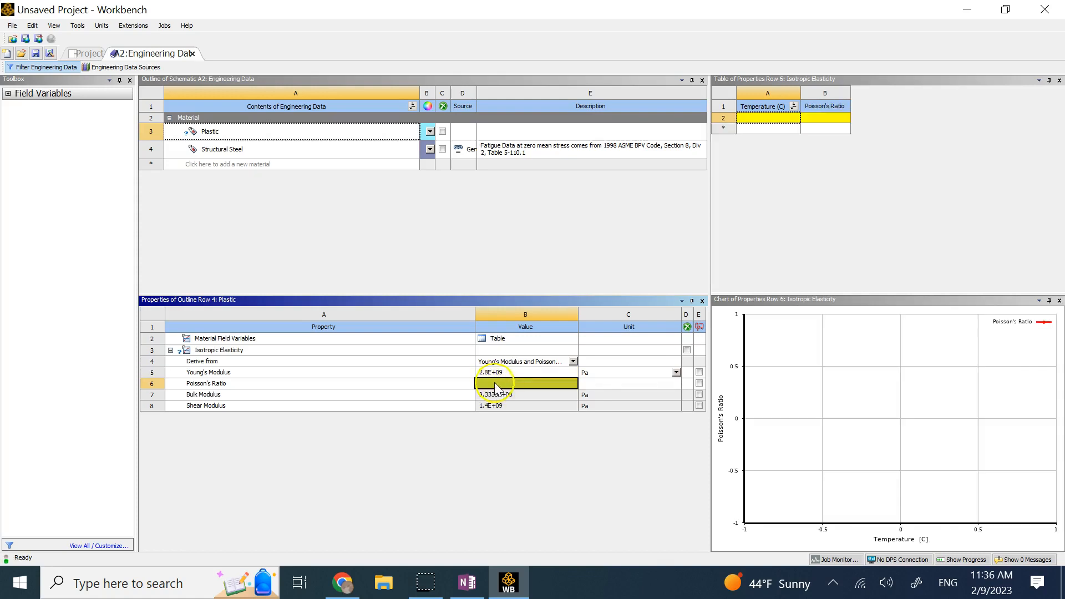
left_click(494, 383)
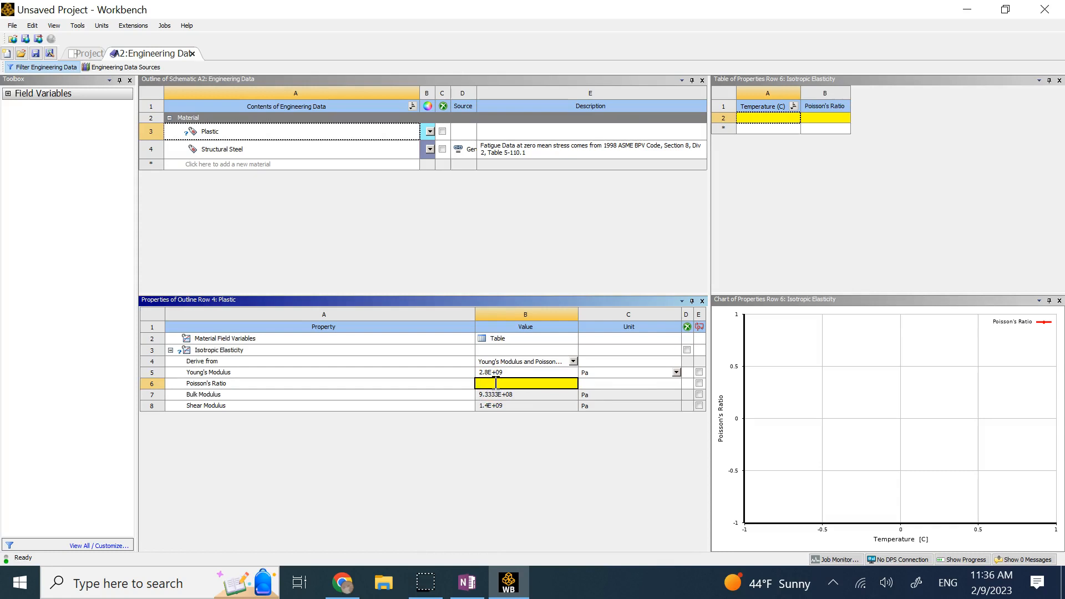
type("0.35")
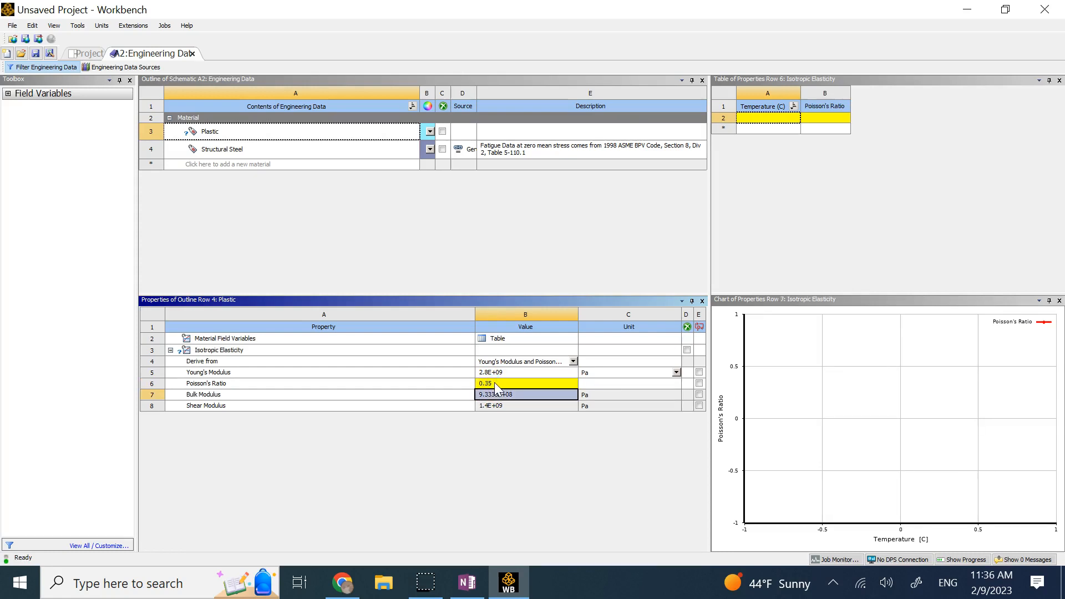
key("Return")
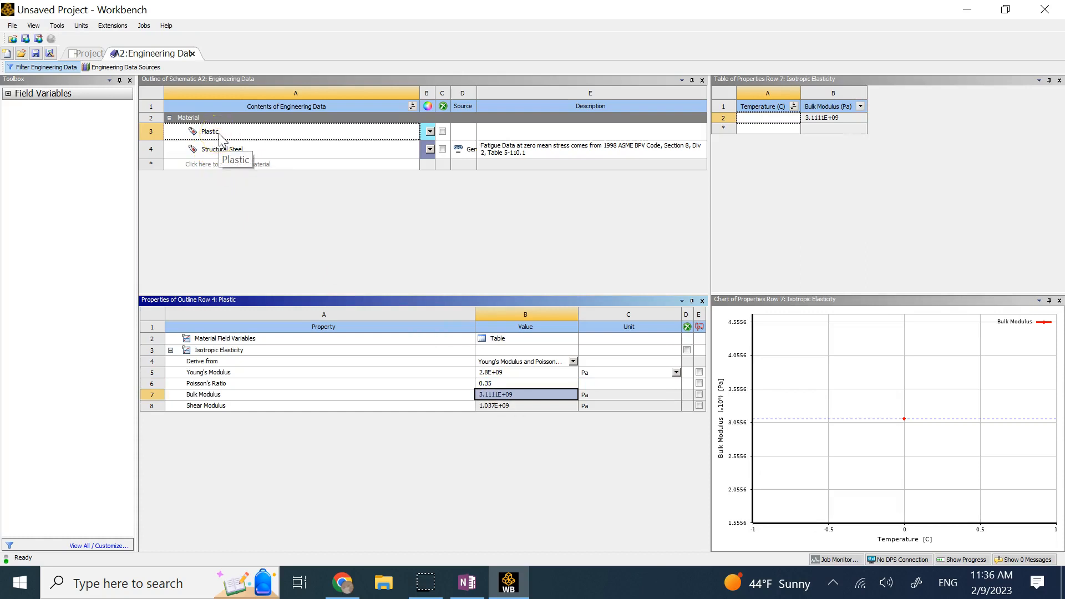
left_click(197, 58)
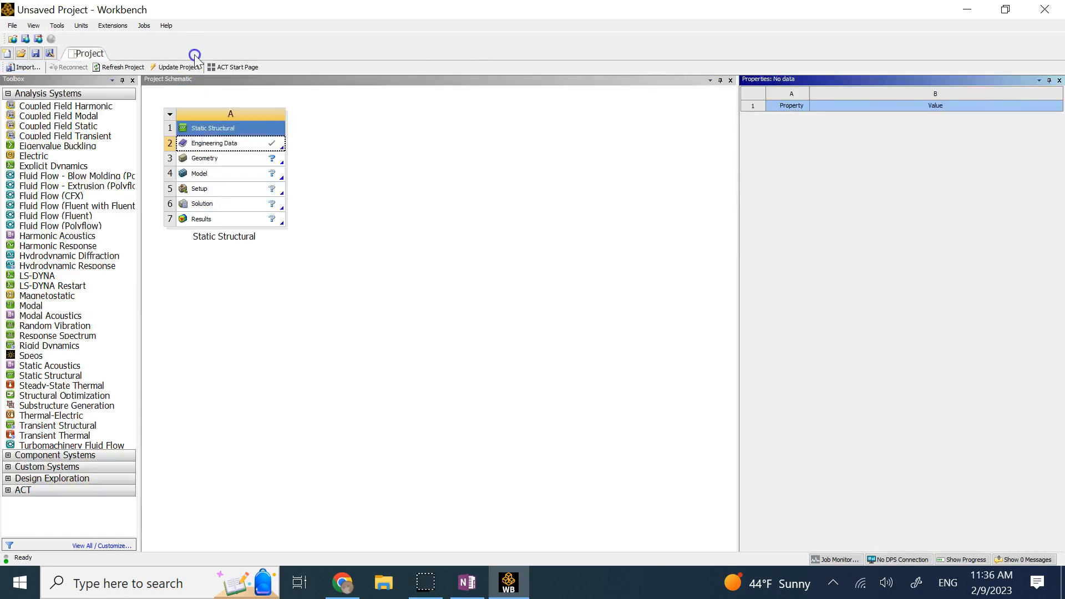
Launch a new DesignModeler geometry from the Geometry cell, then return to the OneNote notes.
right_click(234, 161)
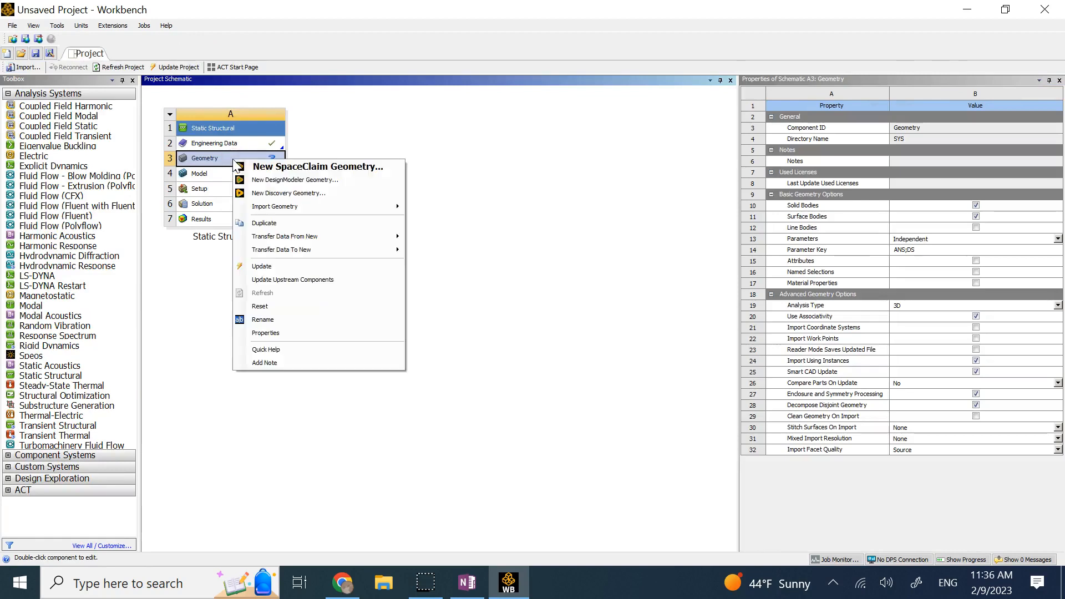
left_click(316, 184)
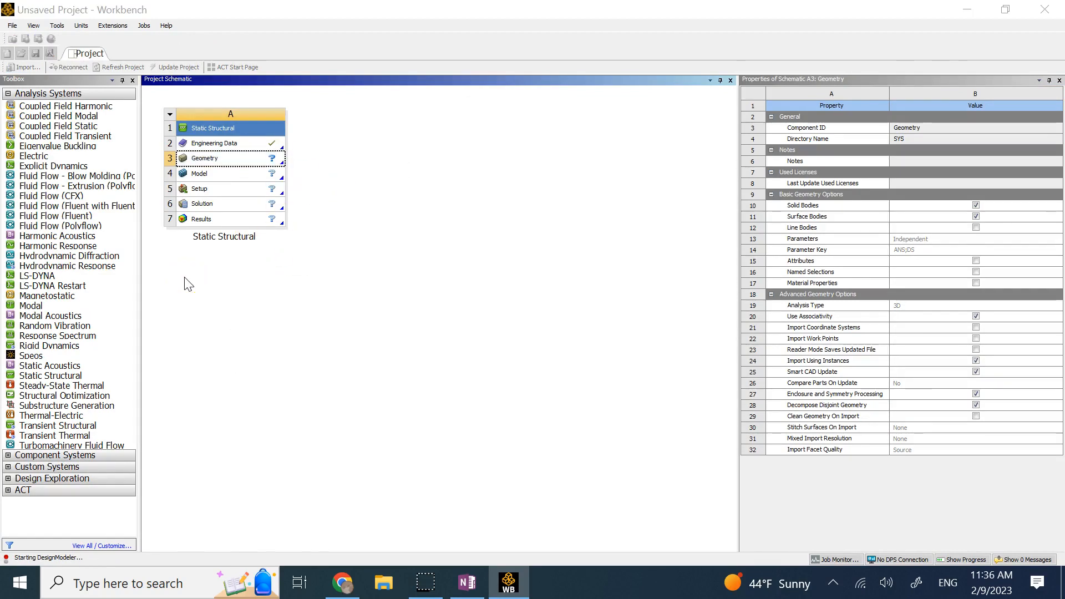
left_click(468, 582)
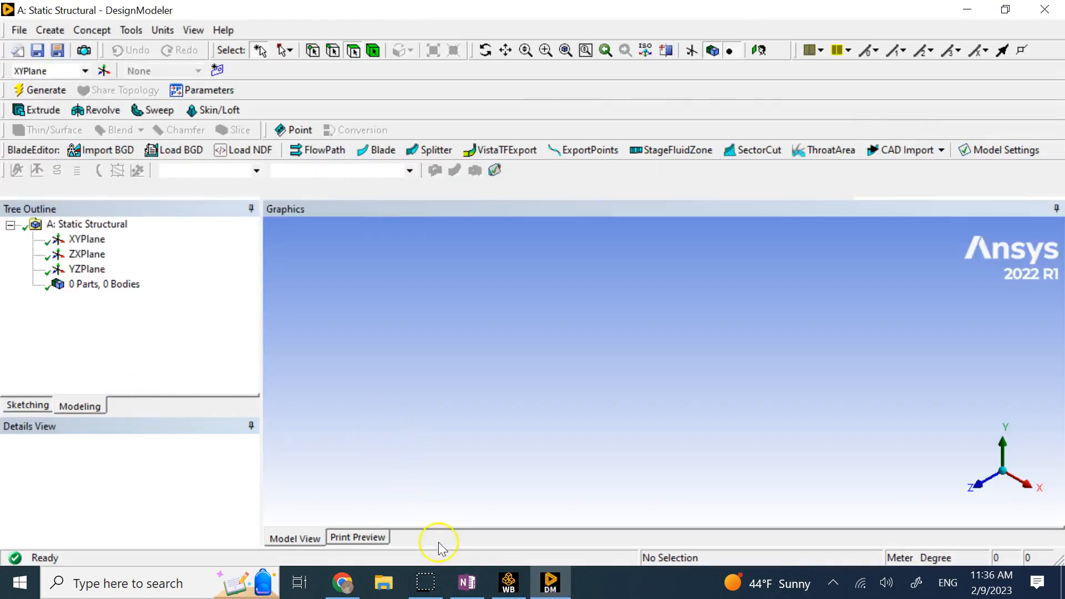
left_click(468, 582)
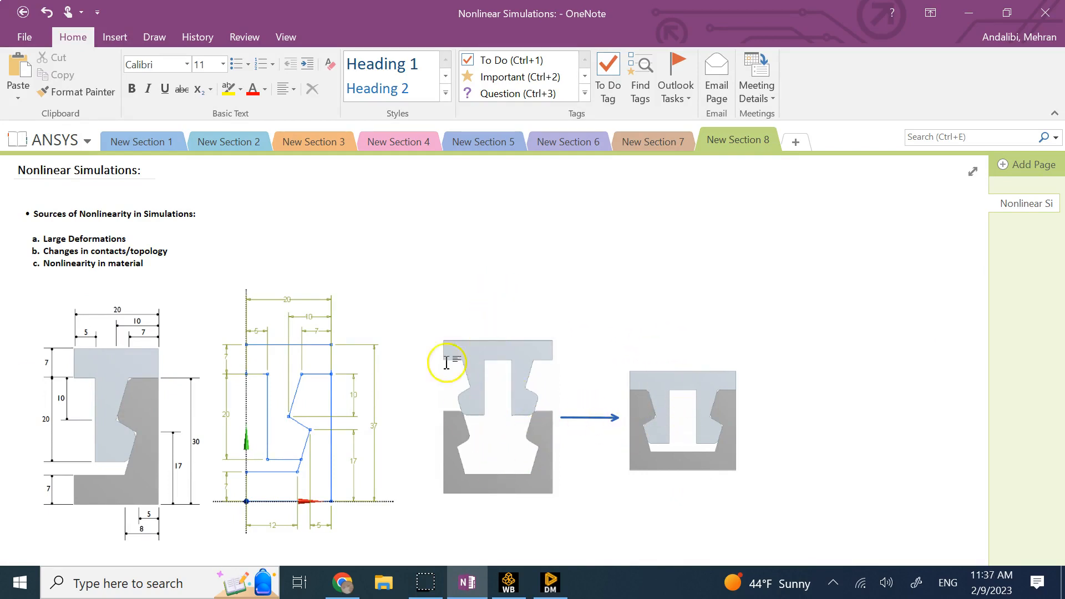
Draw a straight vertical line through the middle prong-and-insert figure in OneNote.
left_click(155, 39)
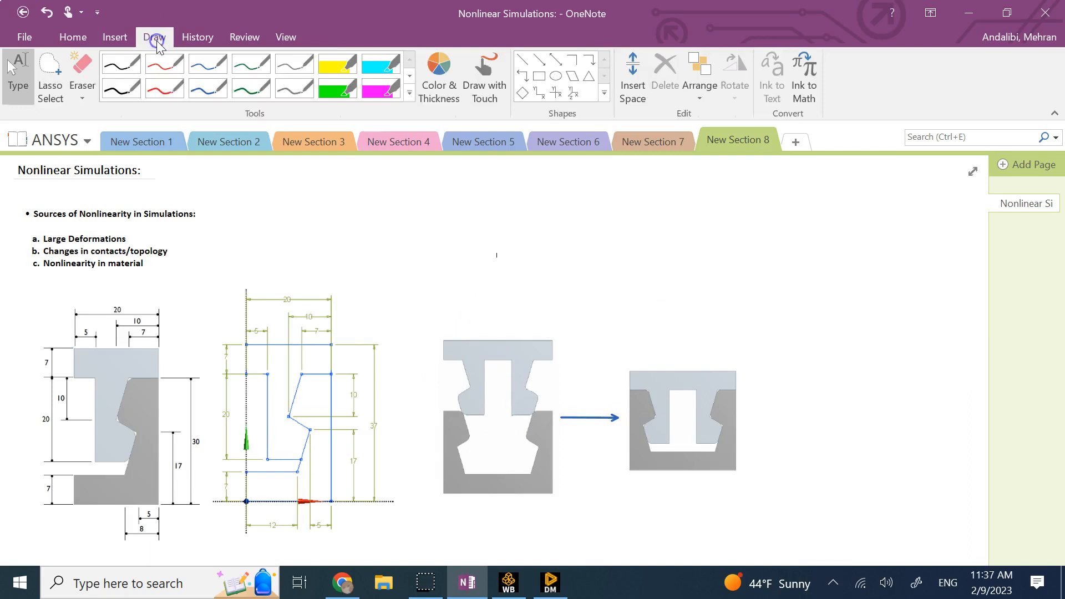
left_click(521, 59)
left_click_drag(496, 311, 498, 508)
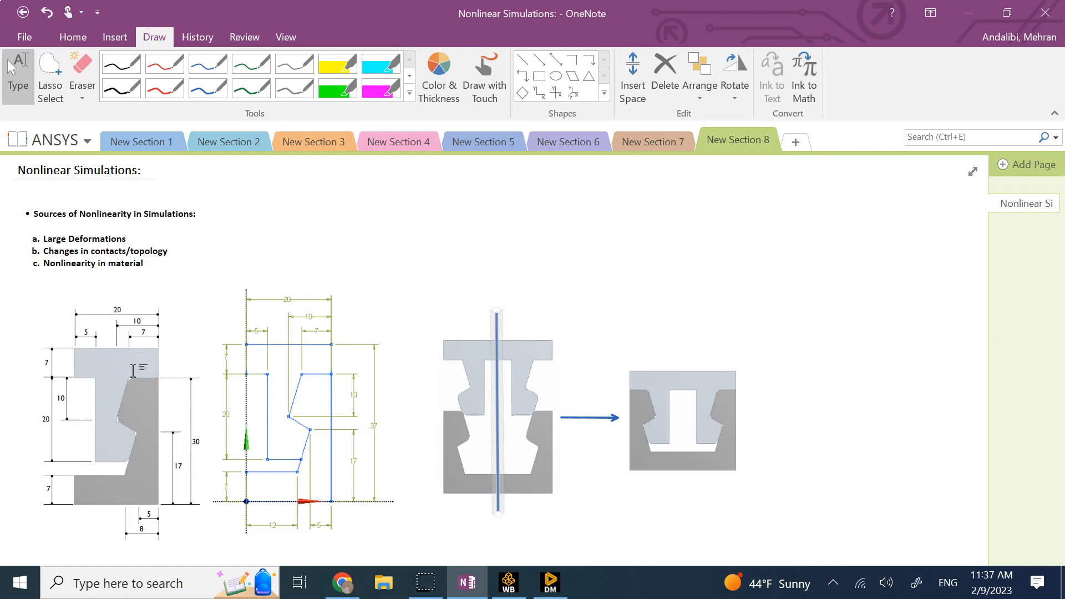
left_click(325, 227)
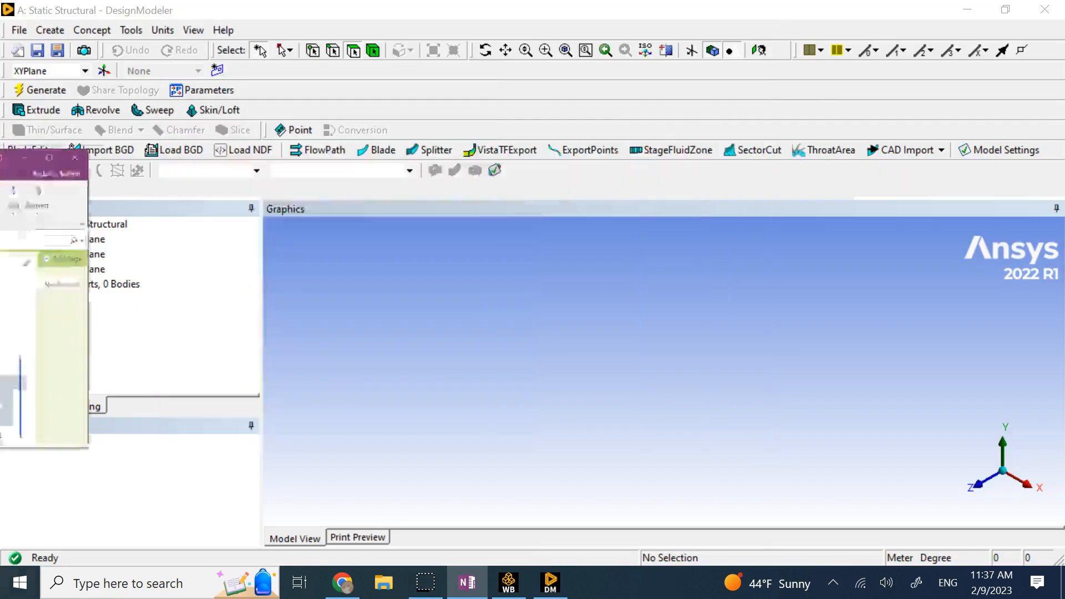
View the XY plane face-on and set the model units to millimetres.
left_click(88, 239)
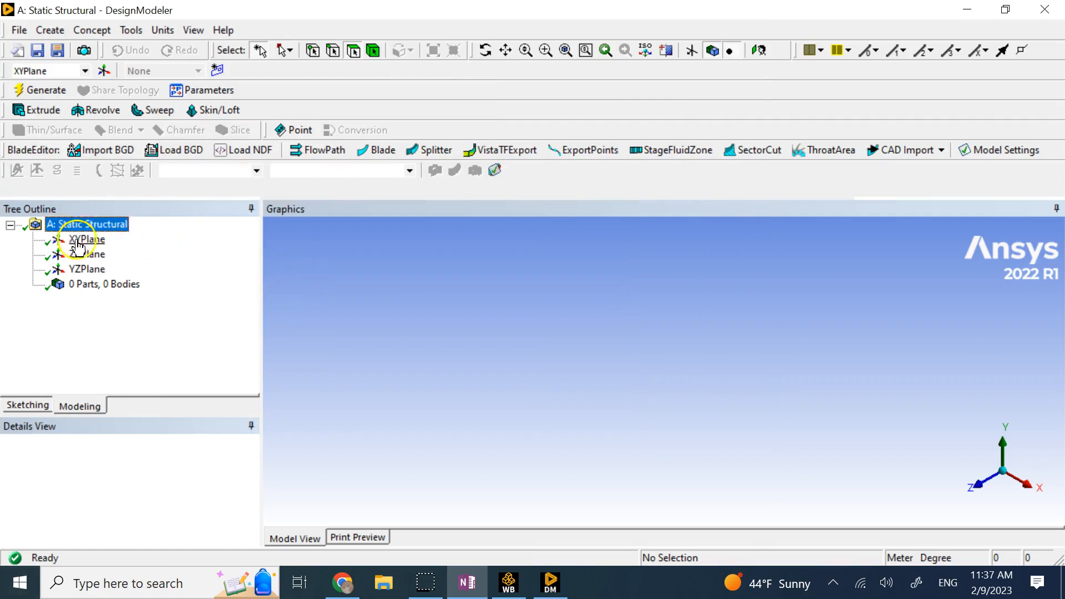
left_click(976, 485)
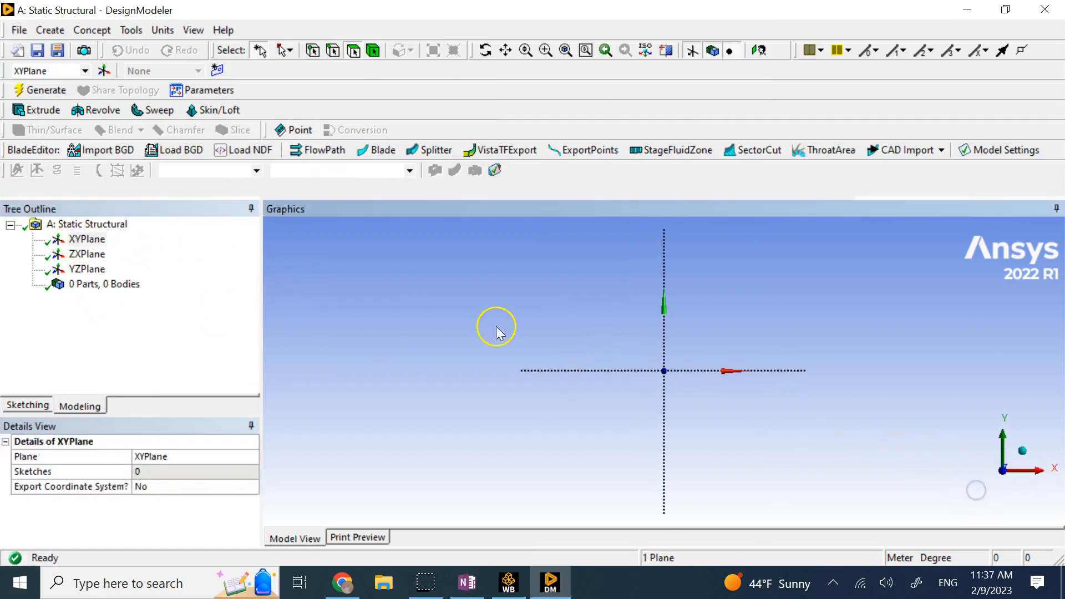
left_click(164, 30)
left_click(202, 83)
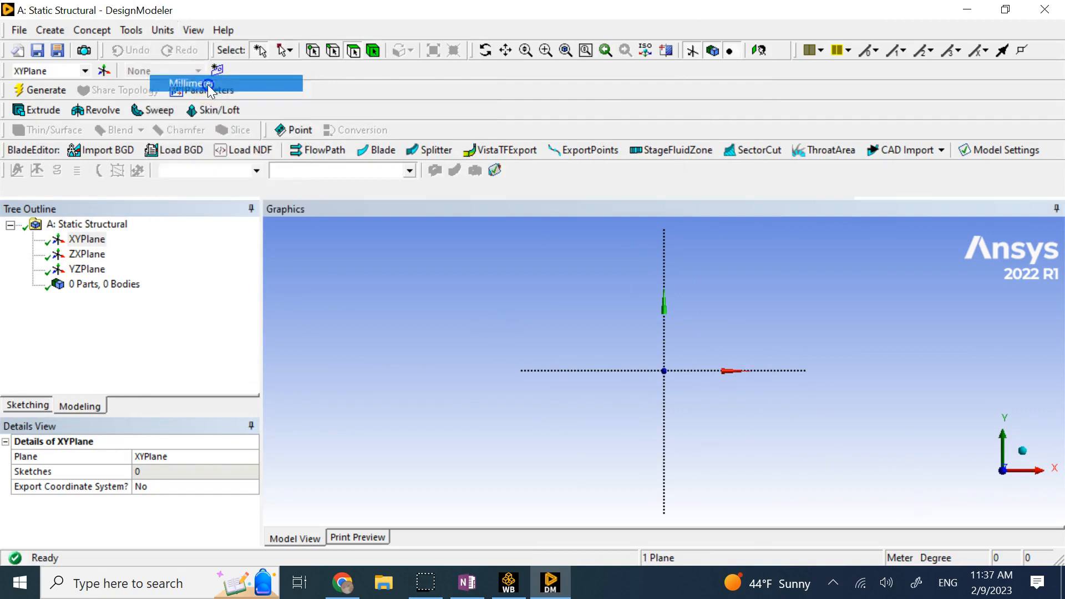
Sketch the polyline profile on the XY plane, checking the OneNote reference page.
left_click(30, 405)
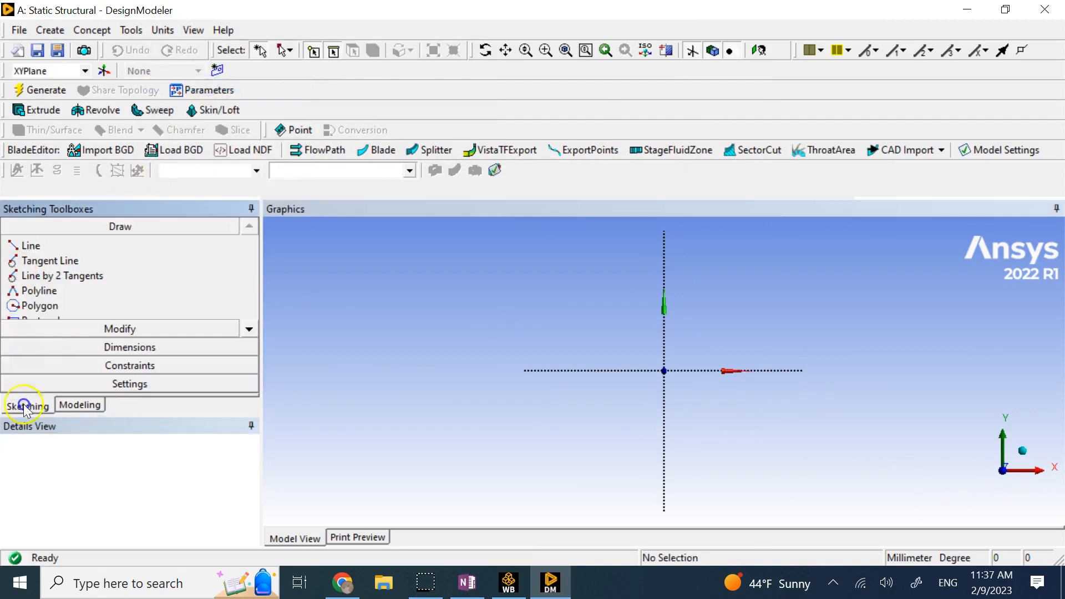
left_click(68, 293)
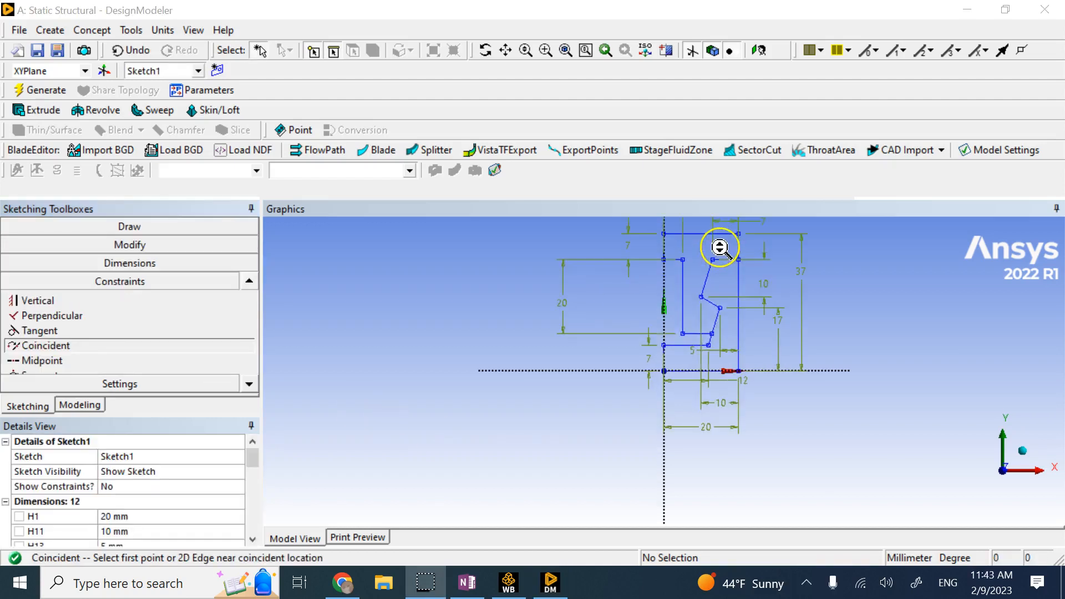
middle_click_drag(739, 295, 651, 350, "ctrl")
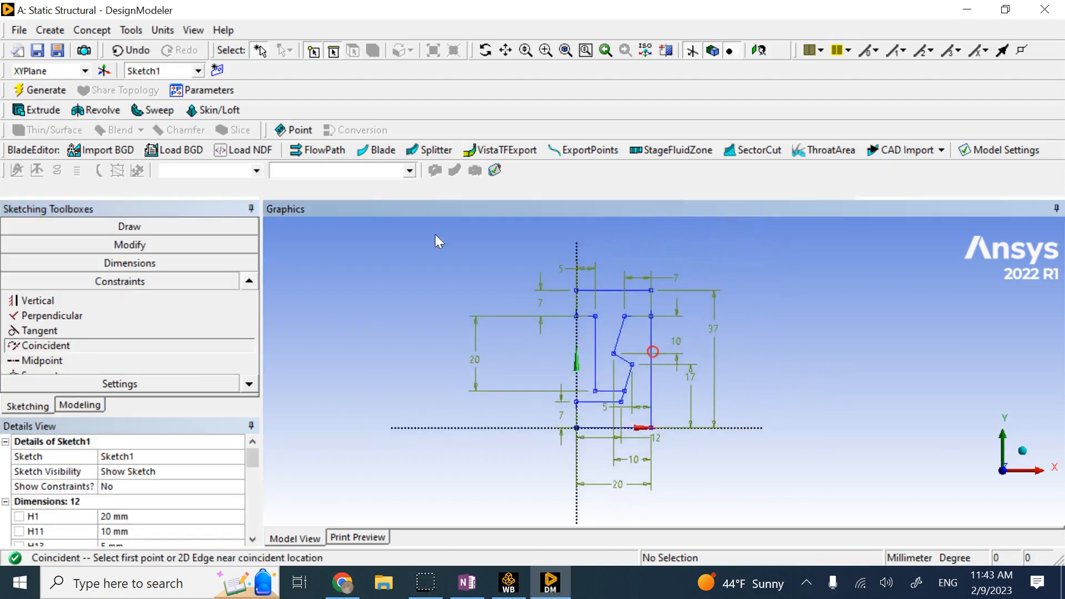
scroll(743, 367, "up", 1)
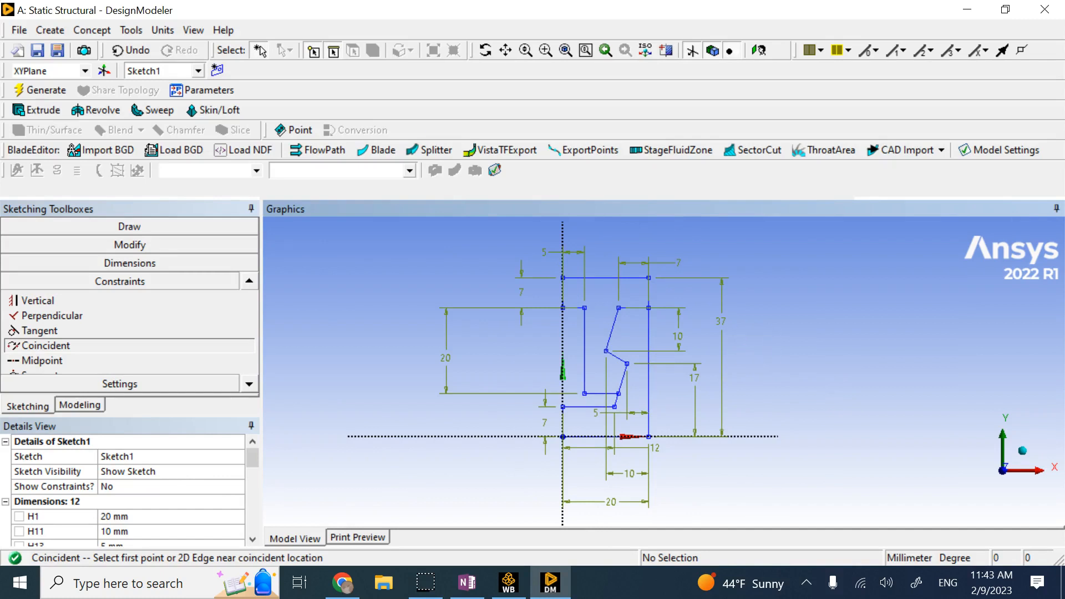
key("alt+Tab")
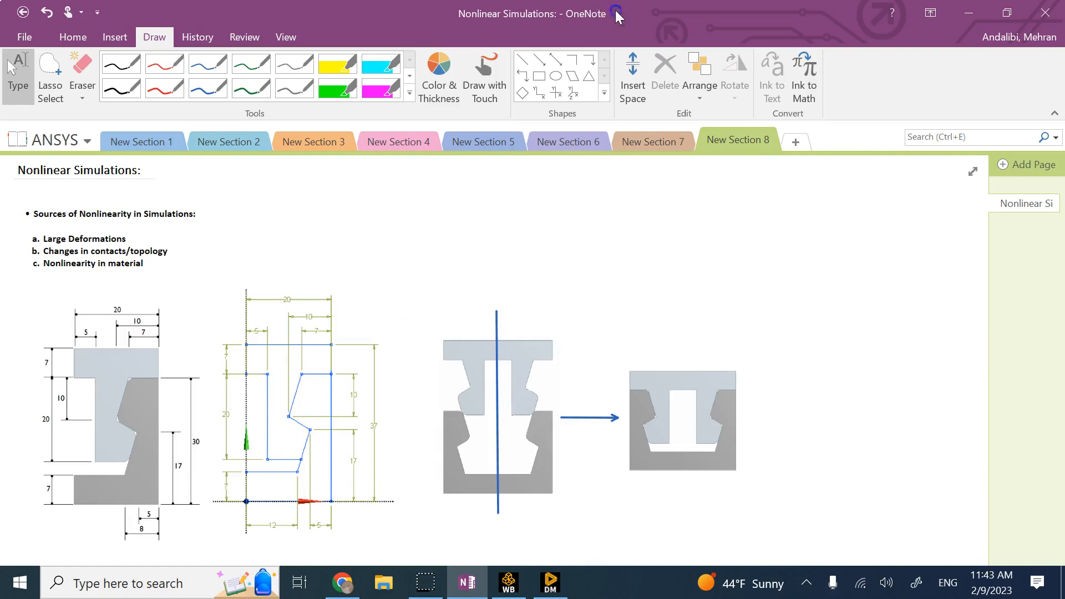
key("alt+Tab")
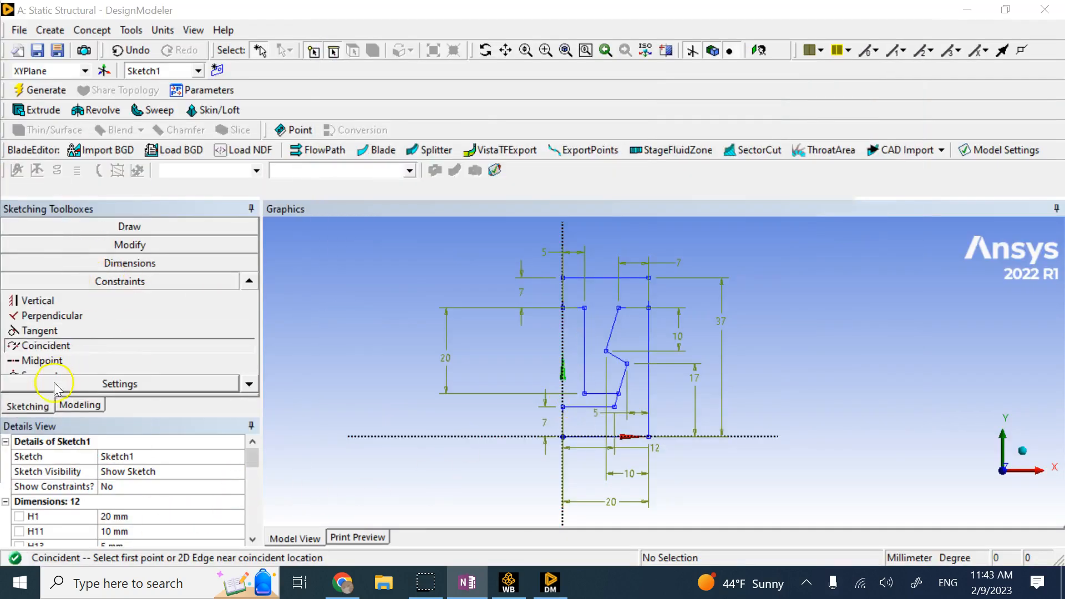
Return to the model tree and select the XY plane with its Sketch1 listed.
left_click(75, 406)
left_click(305, 288)
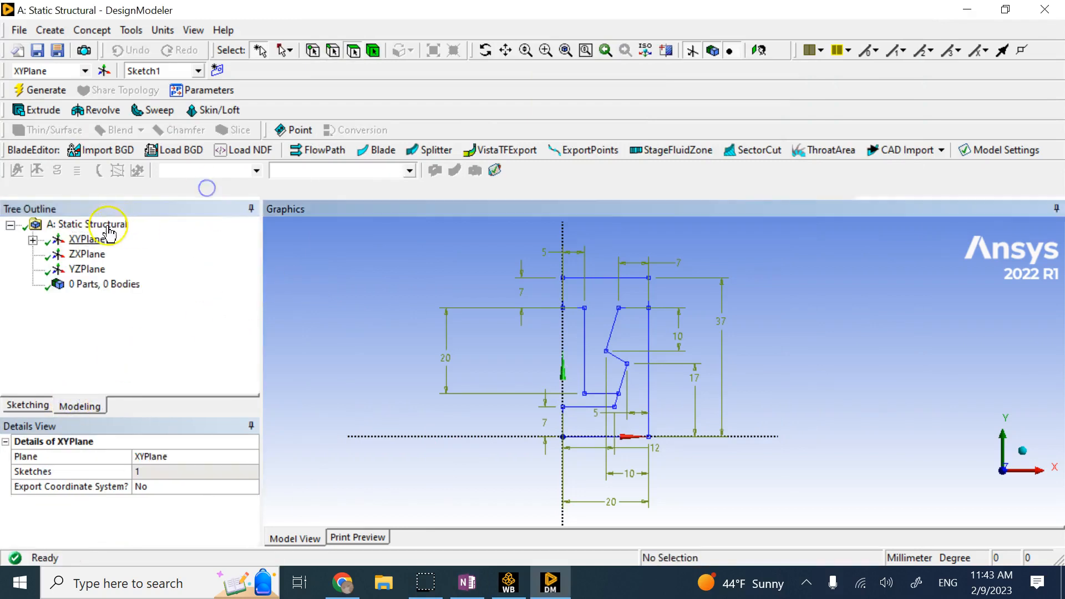
left_click(32, 239)
left_click(78, 244)
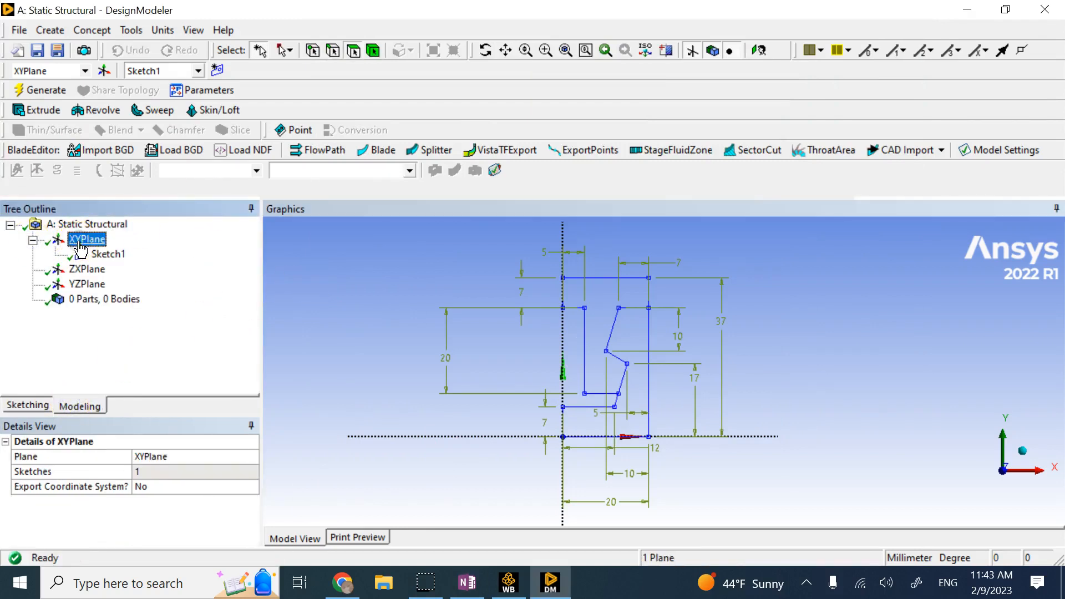
Create Sketch2 on the XY plane, select it, and enter sketching mode for it.
left_click(217, 70)
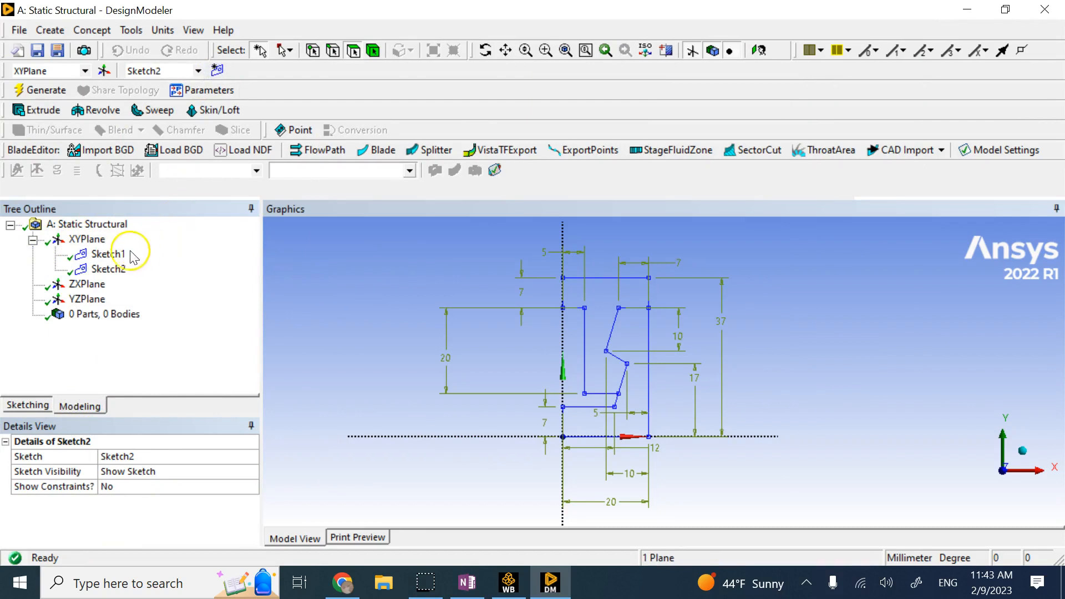
left_click(288, 269)
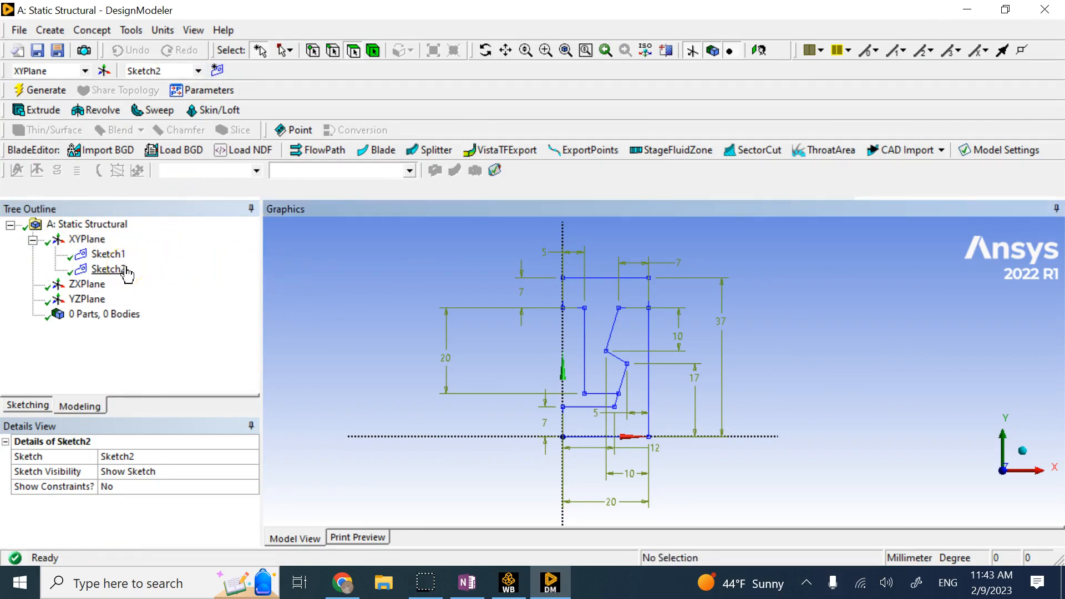
left_click(124, 270)
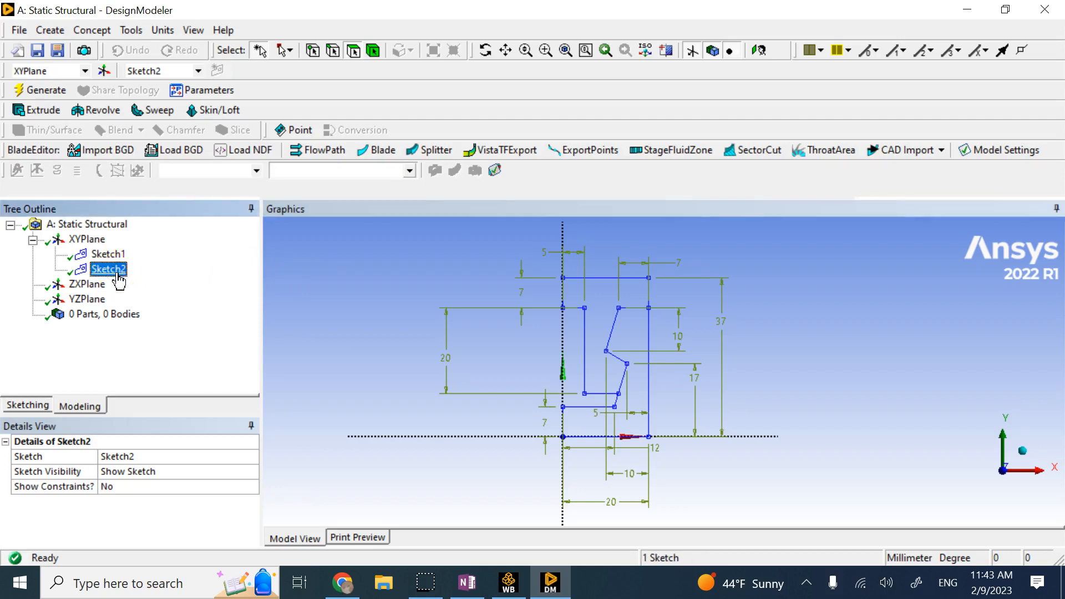
left_click(28, 405)
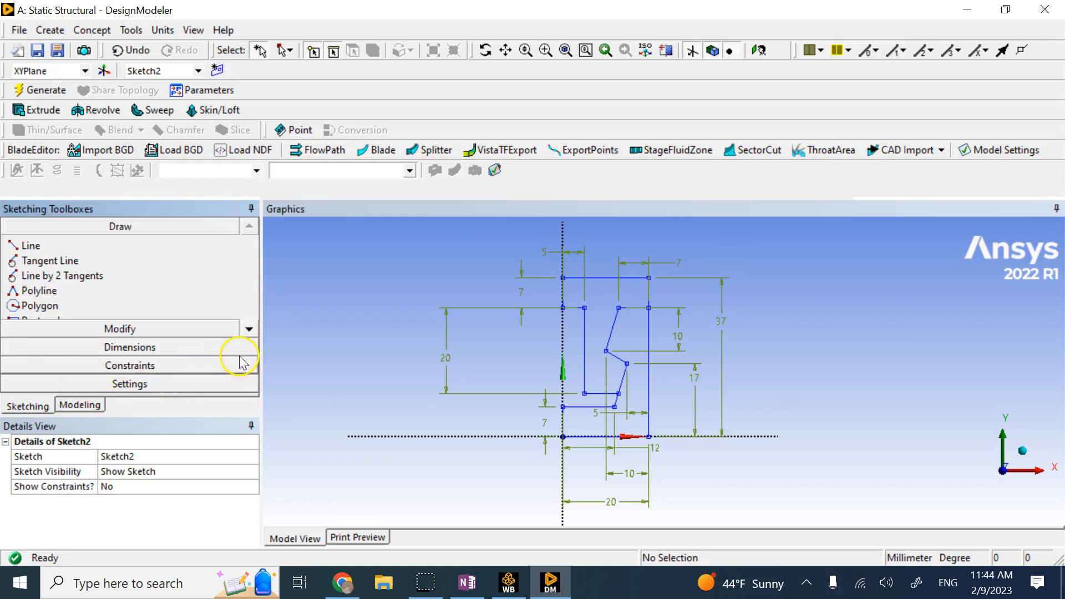
Start the Duplicate tool from the sketch Modify tools.
left_click(249, 329)
left_click(249, 329)
left_click(230, 335)
left_click(252, 345)
left_click(252, 345)
left_click(252, 346)
left_click(252, 345)
left_click(252, 345)
left_click(252, 345)
left_click(252, 346)
left_click(252, 345)
left_click(252, 345)
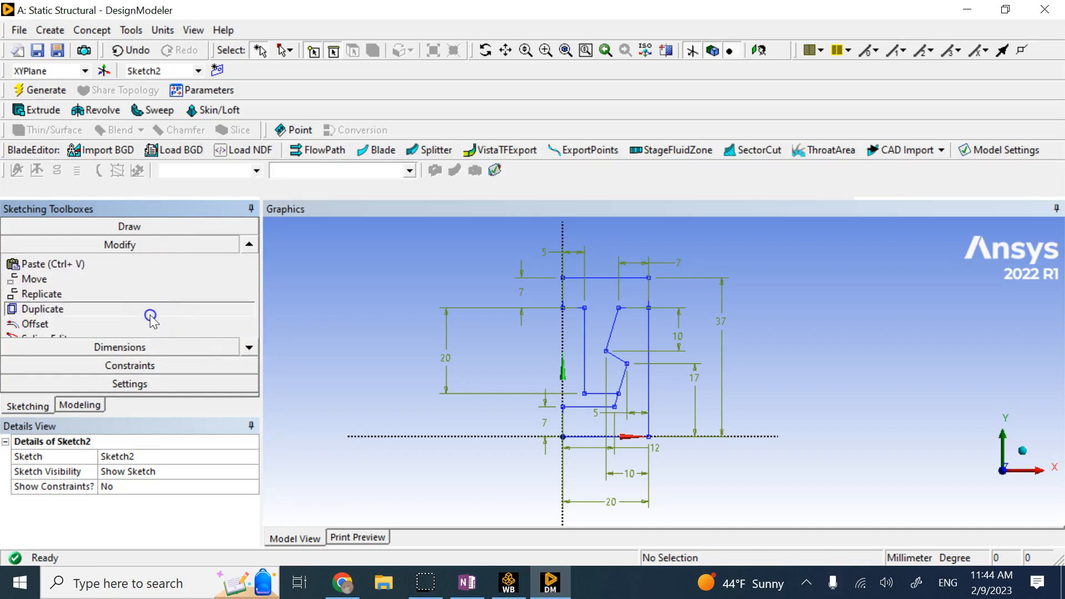
left_click(147, 310)
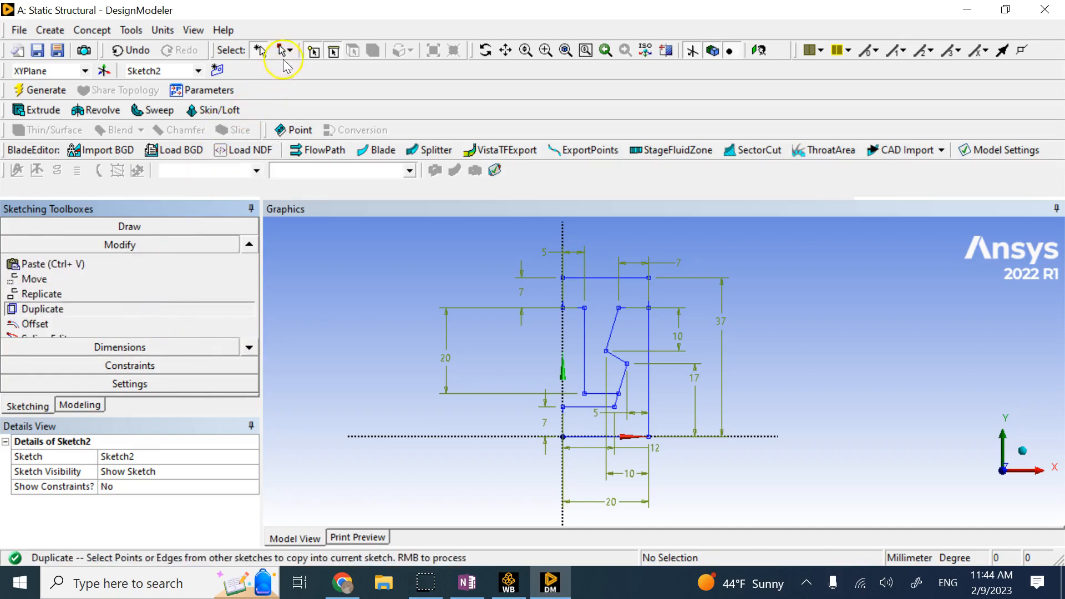
Box-select all of Sketch1's edges and paste the duplicate into Sketch2.
left_click(285, 52)
left_click(303, 88)
mouse_move(522, 245)
left_mouse_down()
mouse_move(623, 419)
mouse_move(674, 466)
left_mouse_up()
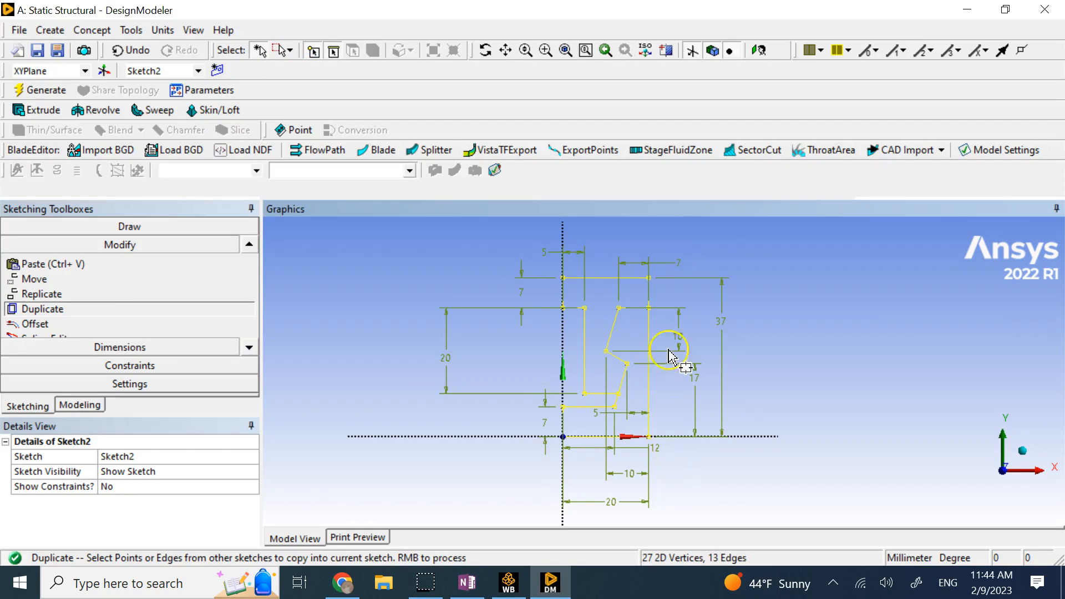
right_click(660, 326)
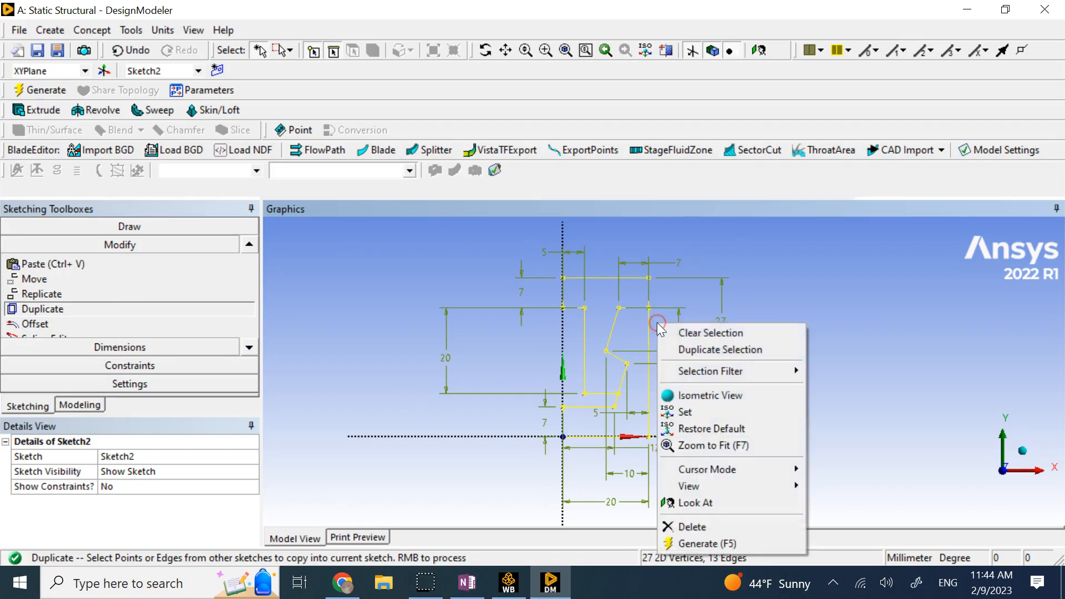
left_click(690, 350)
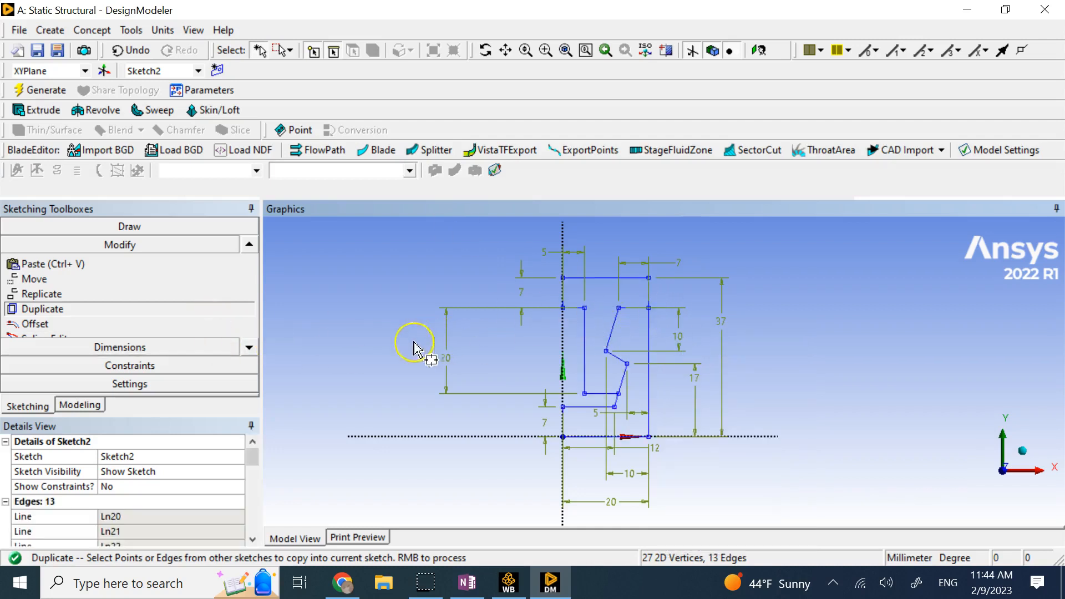
left_click(78, 406)
right_click(113, 255)
Hide Sketch1 to check Sketch2's copied edges, then show Sketch1 again.
left_click(134, 278)
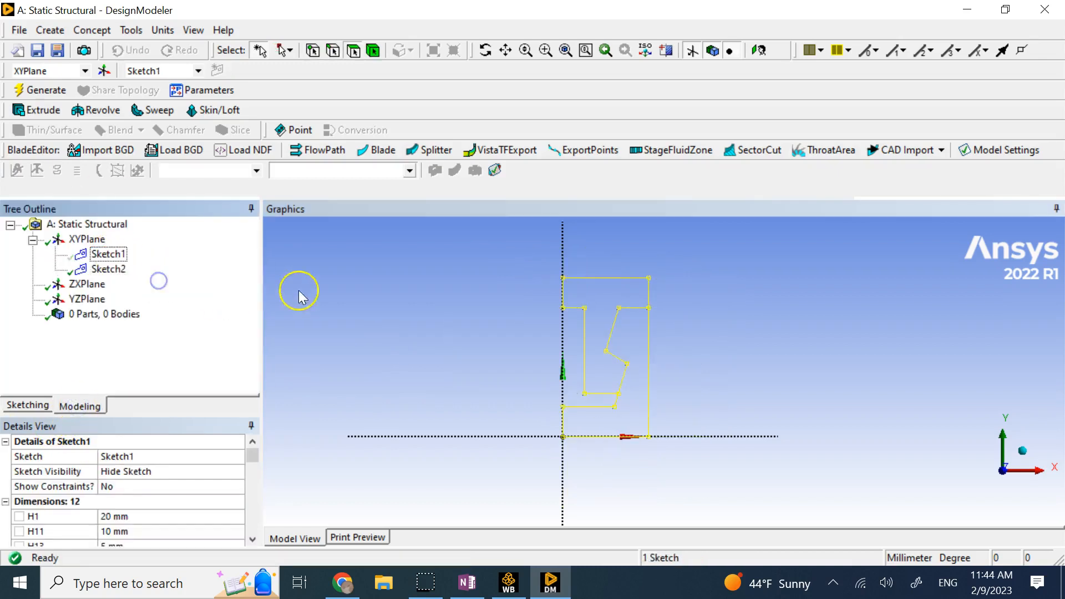
left_click(291, 289)
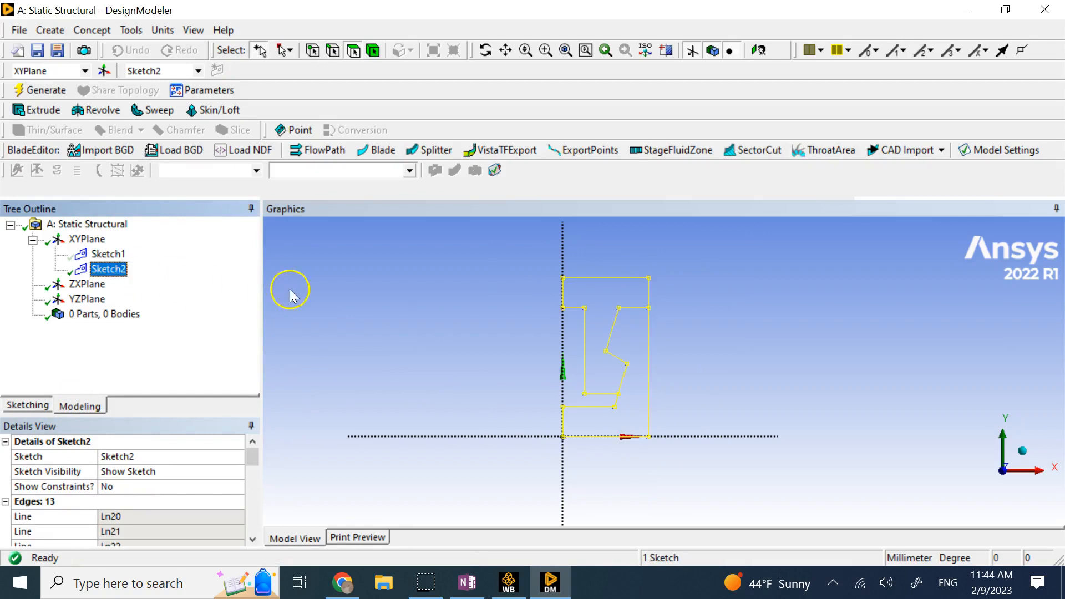
right_click(121, 255)
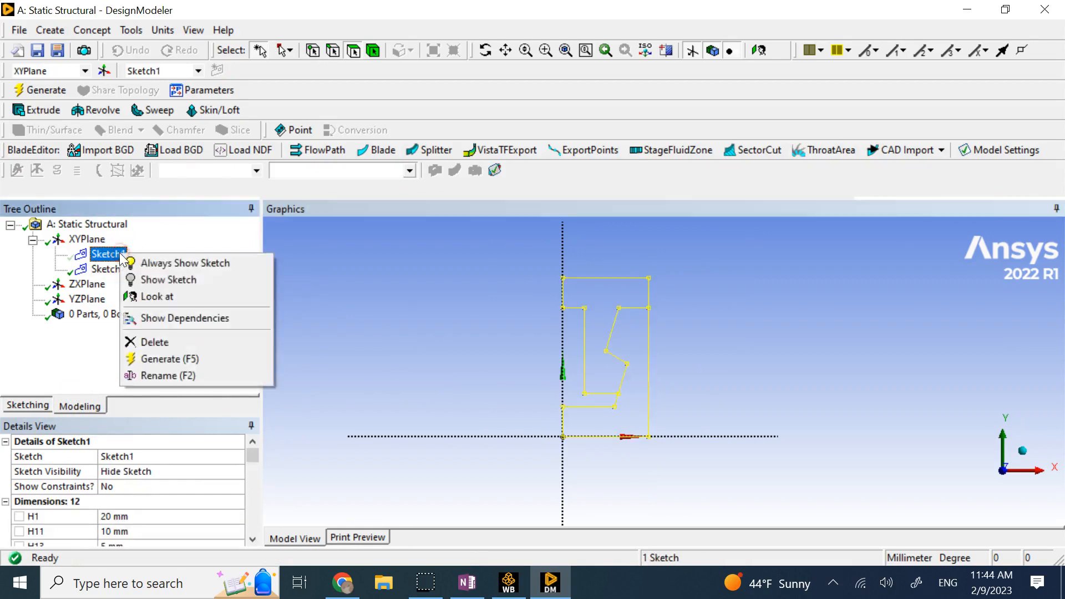
left_click(180, 284)
Hide Sketch2 and open Sketch1 for sketch editing.
right_click(110, 269)
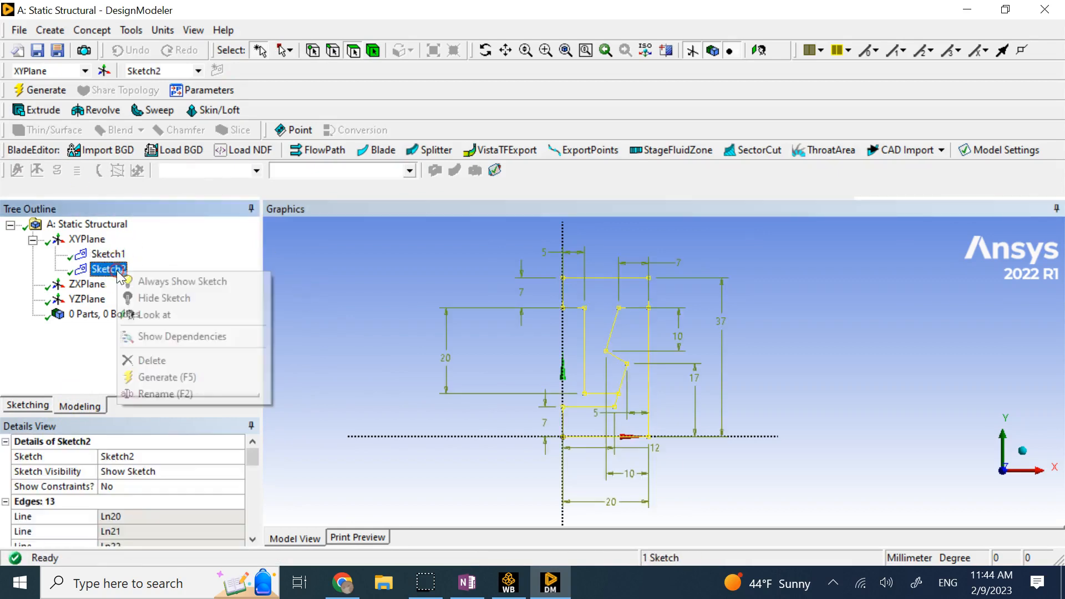
left_click(160, 295)
left_click(301, 286)
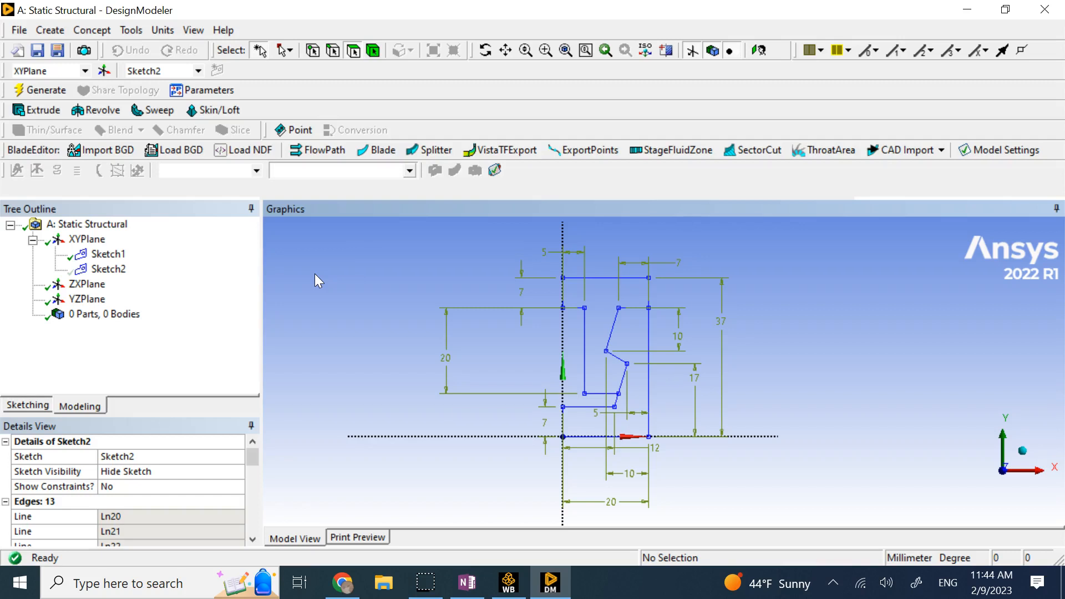
left_click(111, 256)
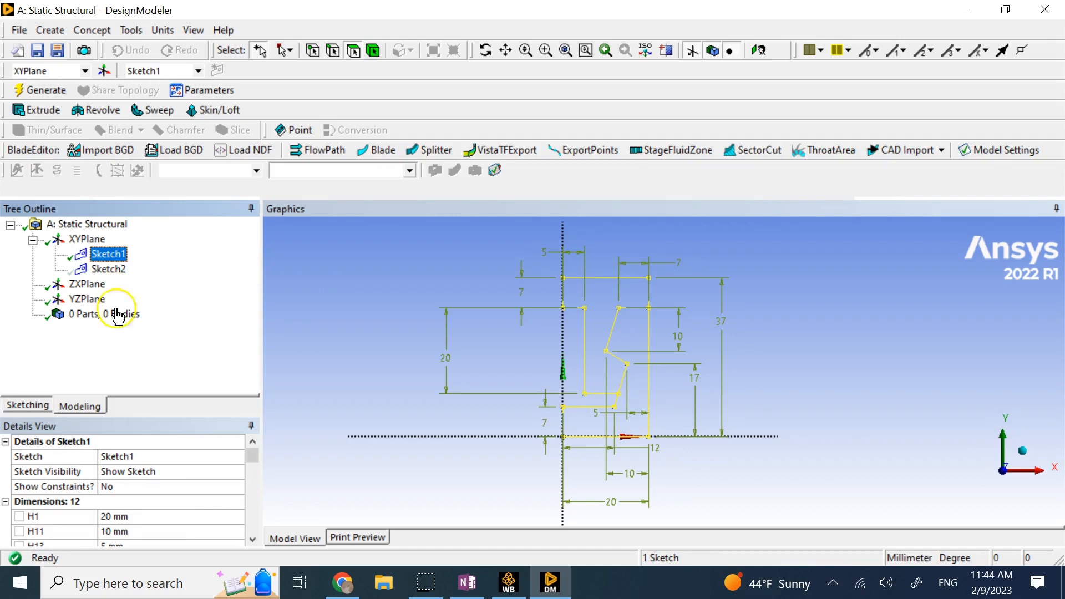
left_click(28, 406)
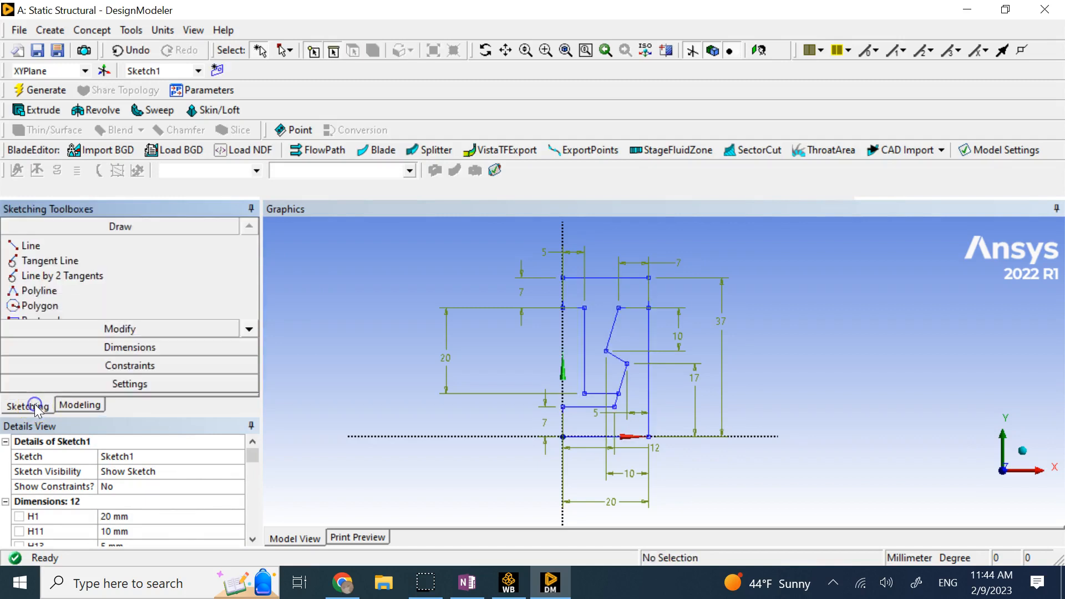
Trim away Sketch1's outer segments, including the top vertical segment with its 37 dimension.
left_click(141, 332)
left_click(73, 310)
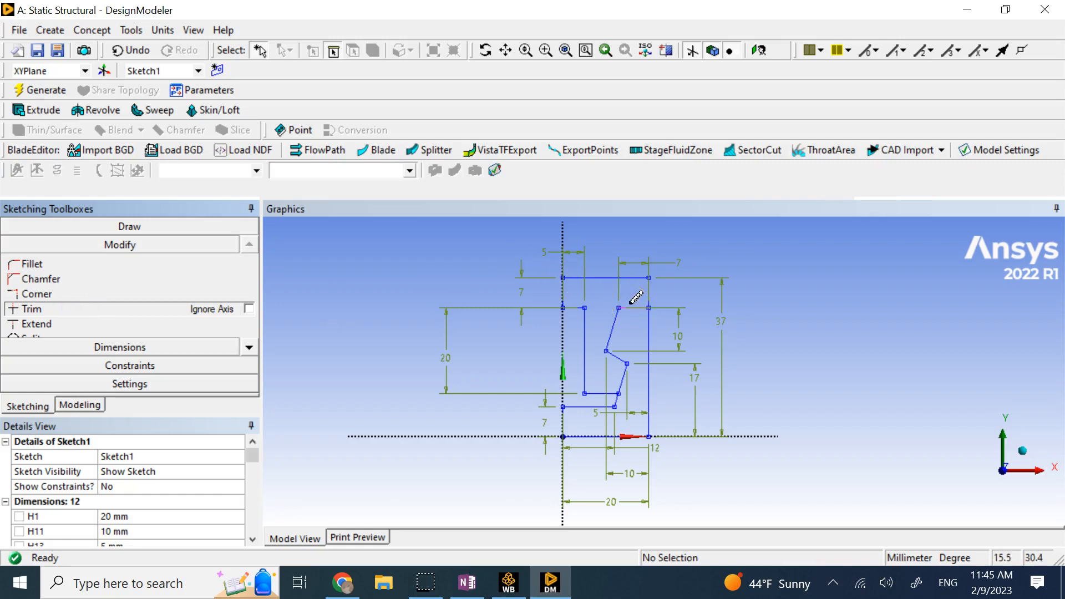
scroll(632, 278, "up", 1)
left_click(616, 263)
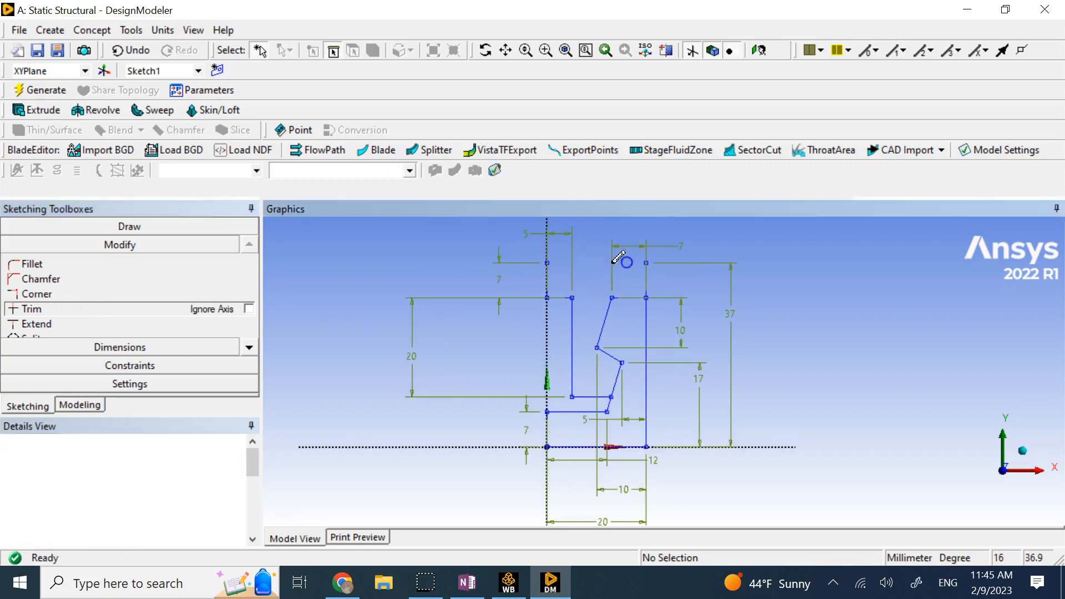
left_click(548, 283)
left_click(559, 300)
left_click(573, 309)
left_click(647, 277)
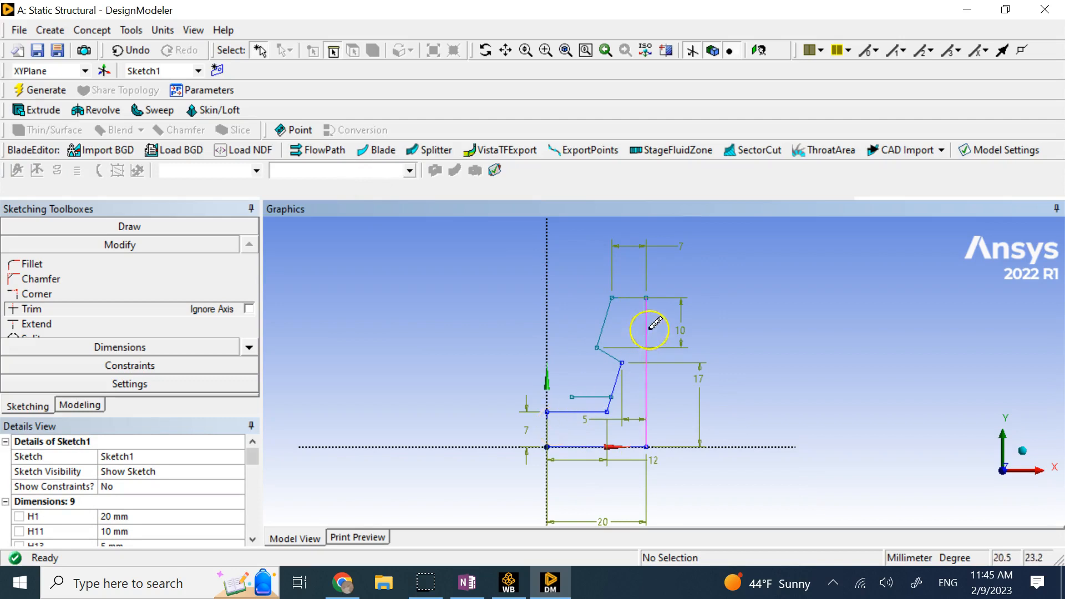
Round the prong's top-left and lower corners with 2 mm fillets.
left_click(133, 263)
left_click(239, 266)
type("2")
key("Return")
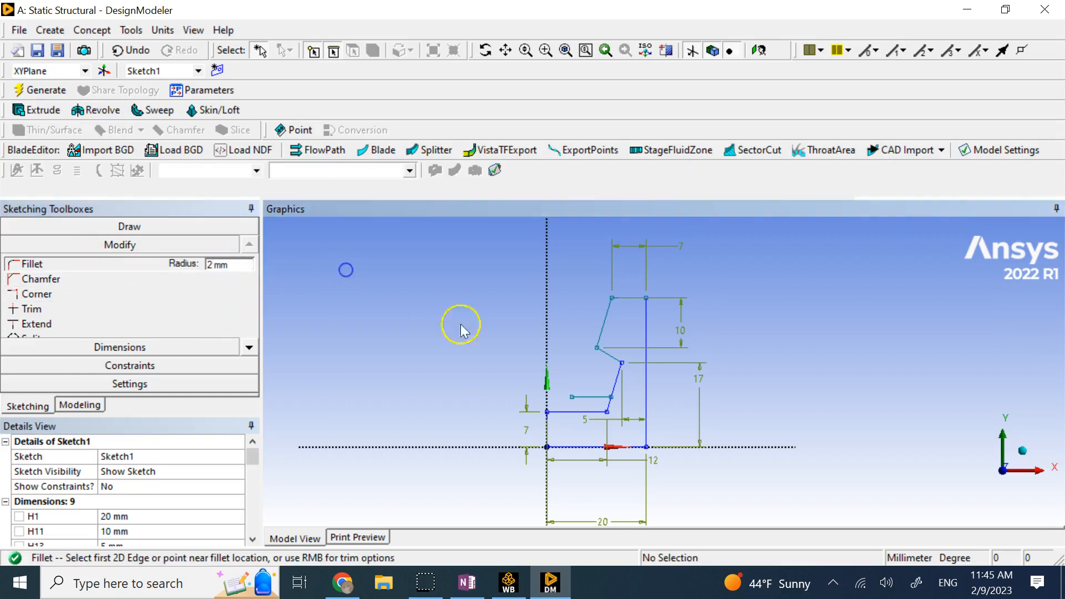
left_click(622, 299)
left_click(609, 310)
left_click(602, 336)
left_click(605, 358)
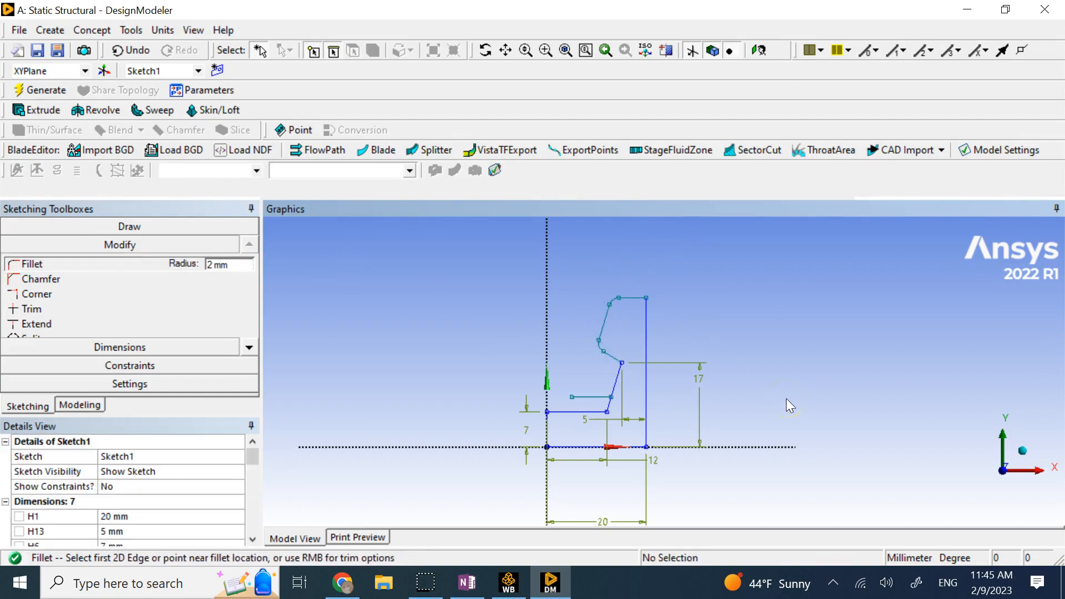
left_click(93, 308)
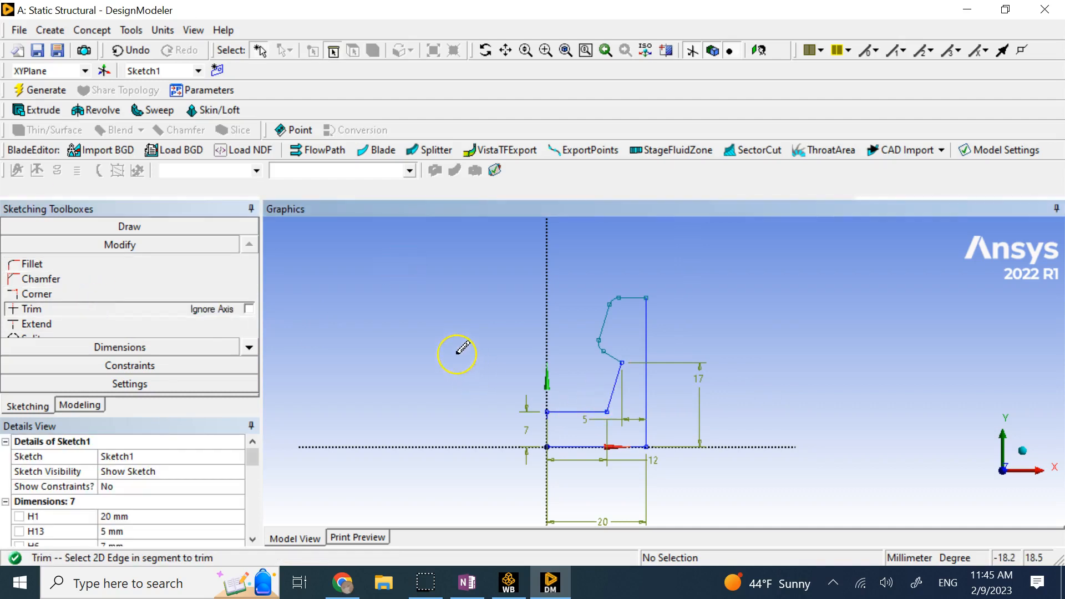
Create a Surfaces From Sketches feature on Sketch1 with 5 mm thickness and generate it.
left_click(108, 32)
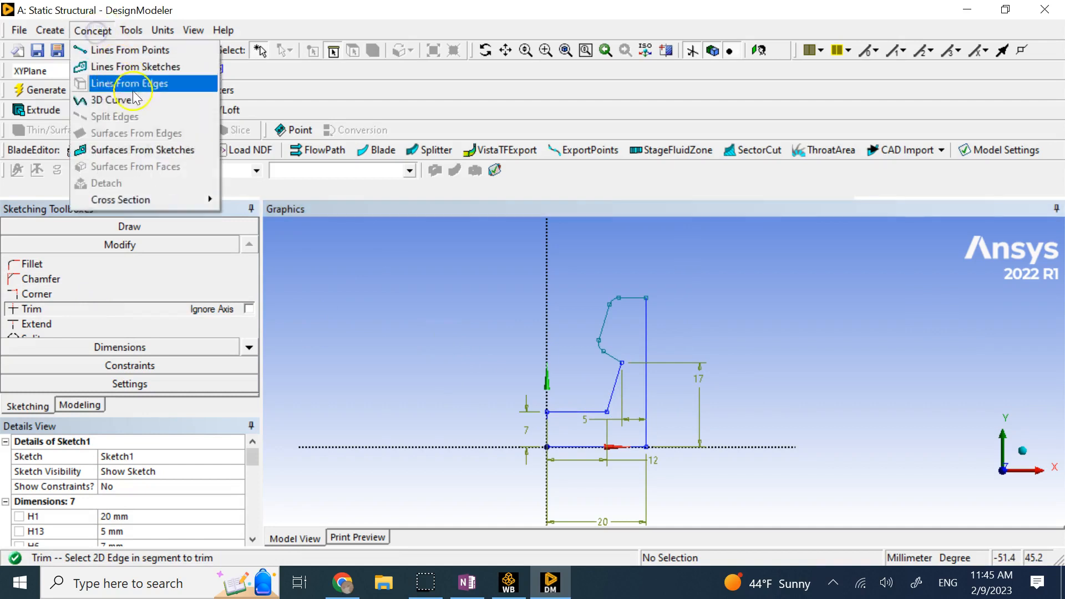
left_click(142, 151)
left_click(113, 255)
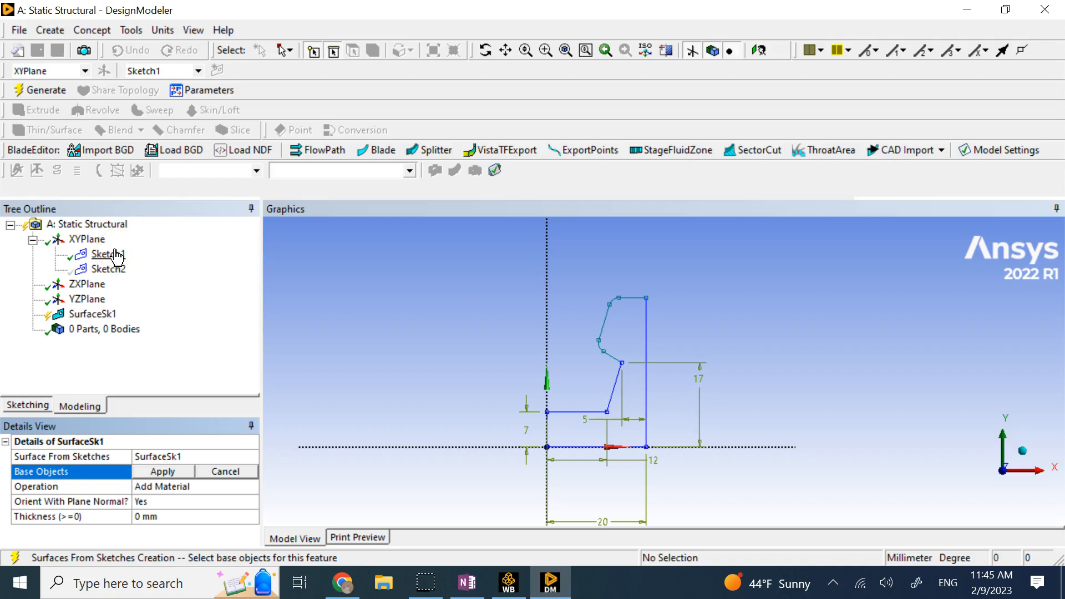
left_click(116, 256)
left_click(166, 471)
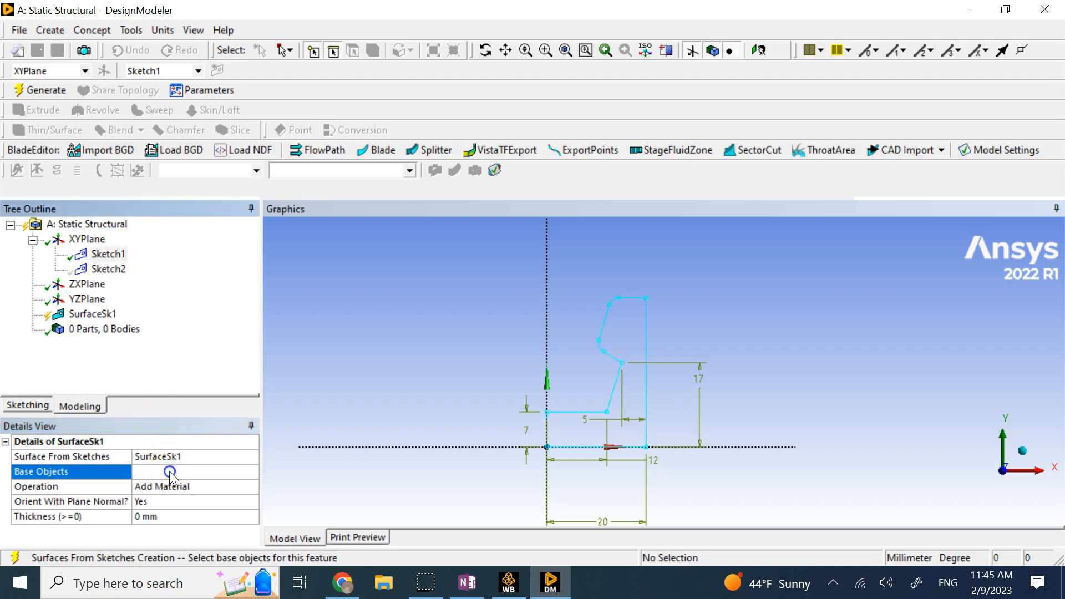
left_click(170, 520)
type("5")
key("Return")
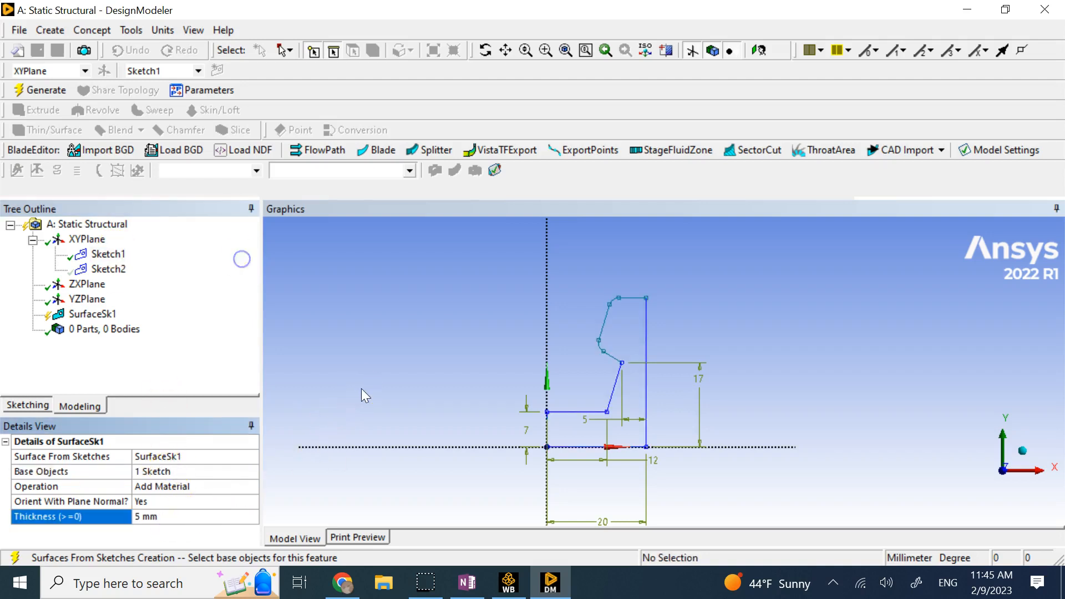
left_click(39, 89)
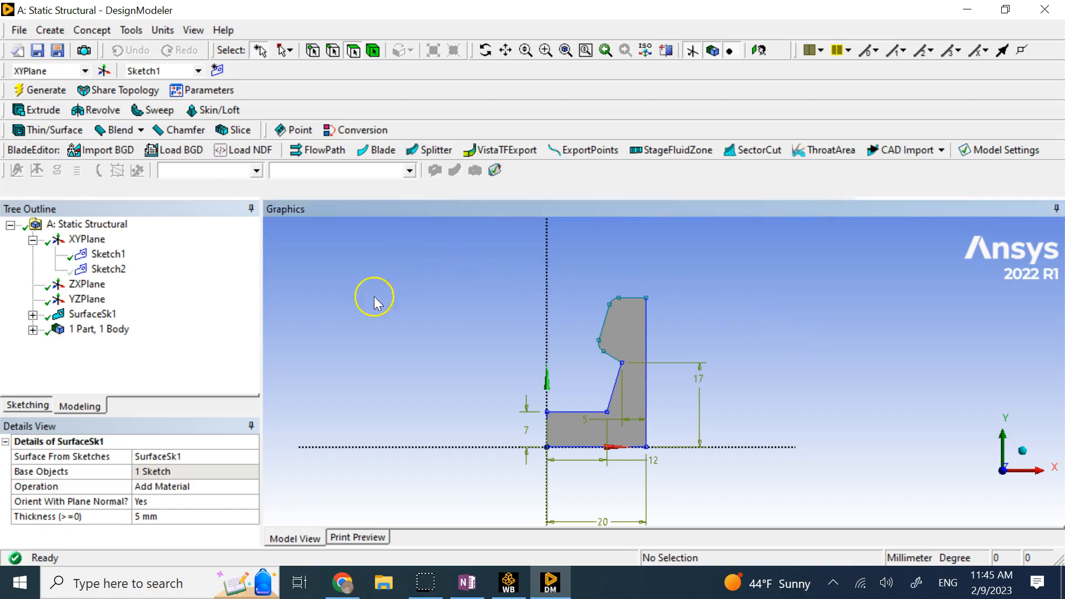
Hide Sketch1 and the surface body, leaving only Sketch2 with its 4 dimensions visible.
right_click(118, 254)
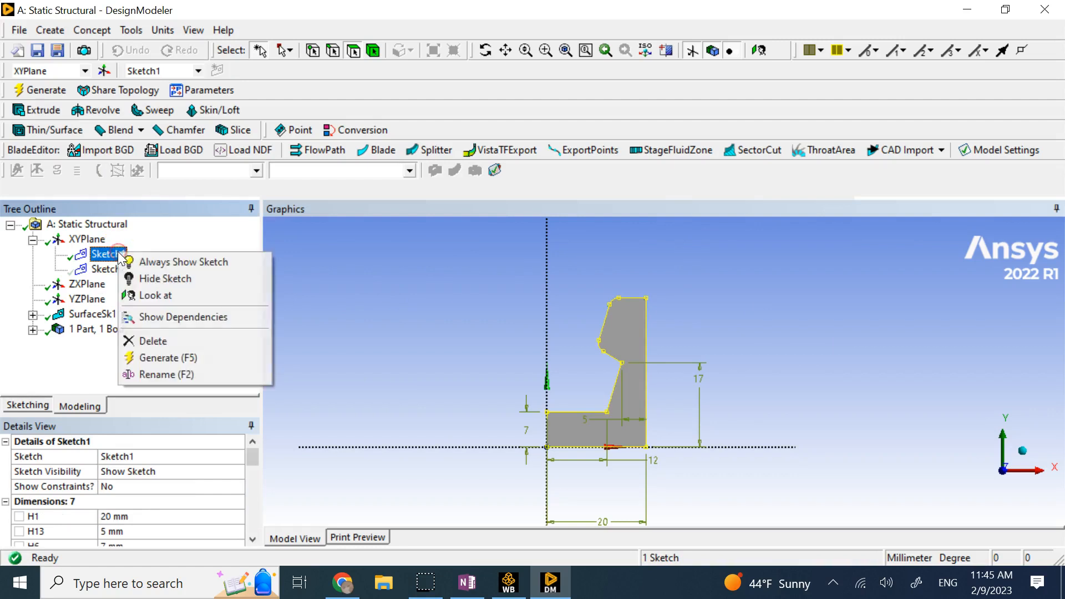
left_click(150, 278)
left_click(32, 330)
right_click(134, 345)
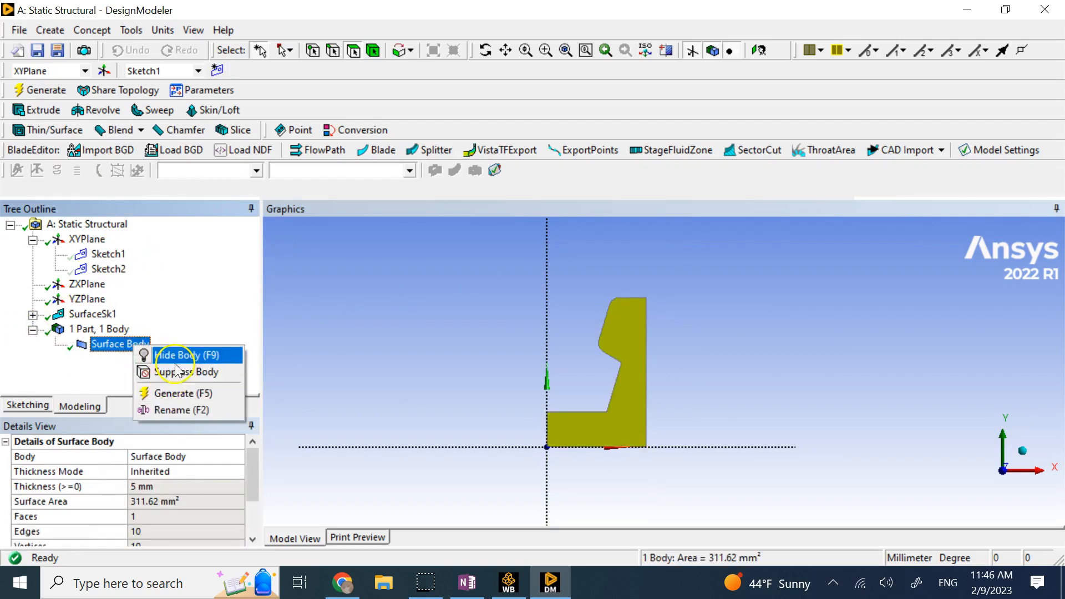
left_click(177, 356)
left_click(120, 270)
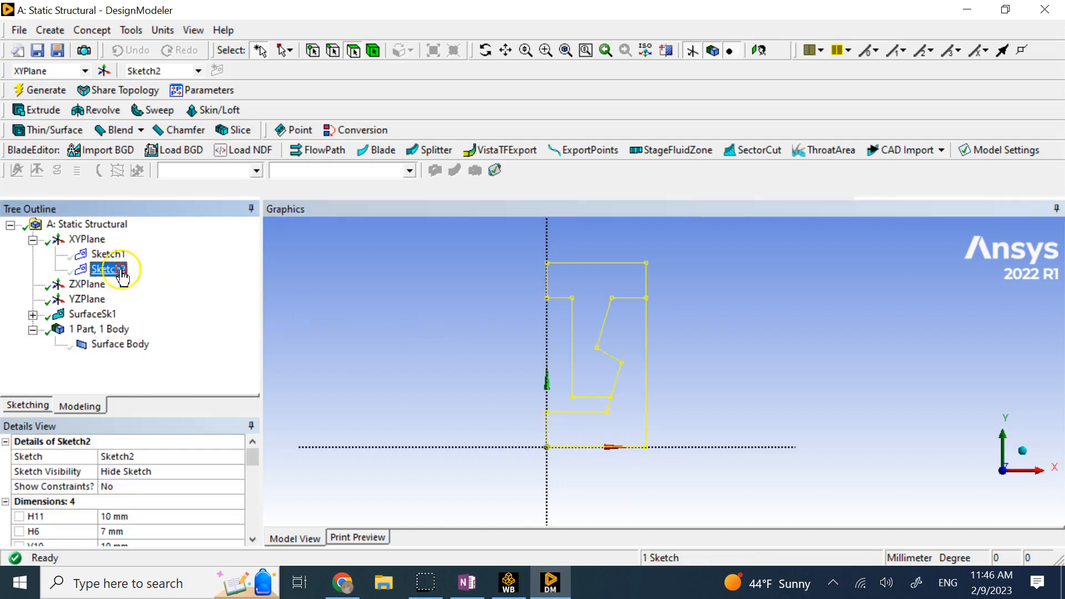
right_click(121, 271)
left_click(167, 295)
left_click(431, 268)
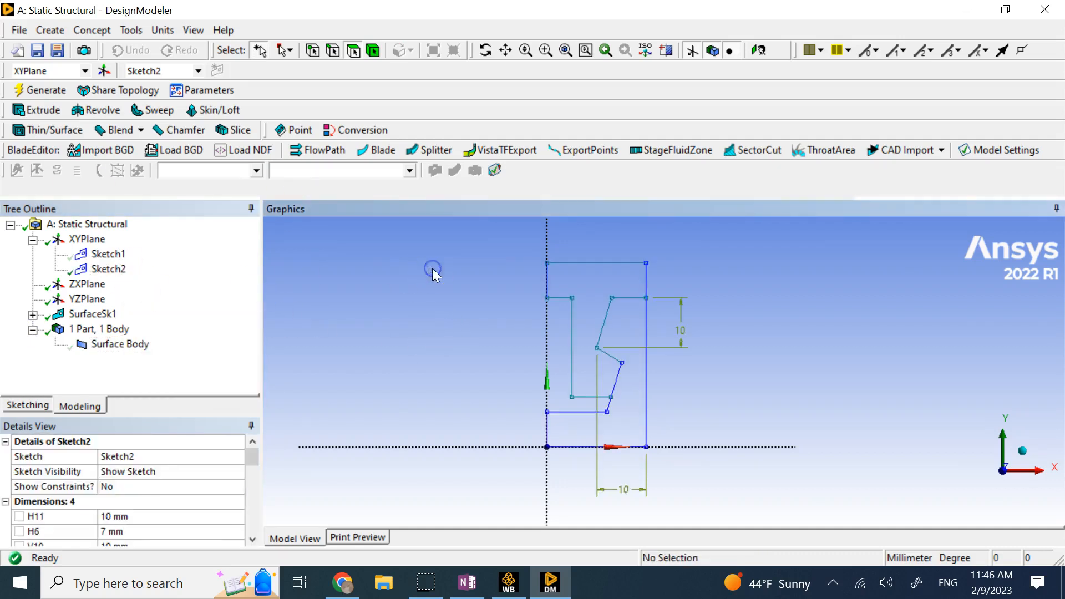
Trim Sketch2's lower right vertical line, Y-axis segment and bottom X-axis line.
left_click(34, 407)
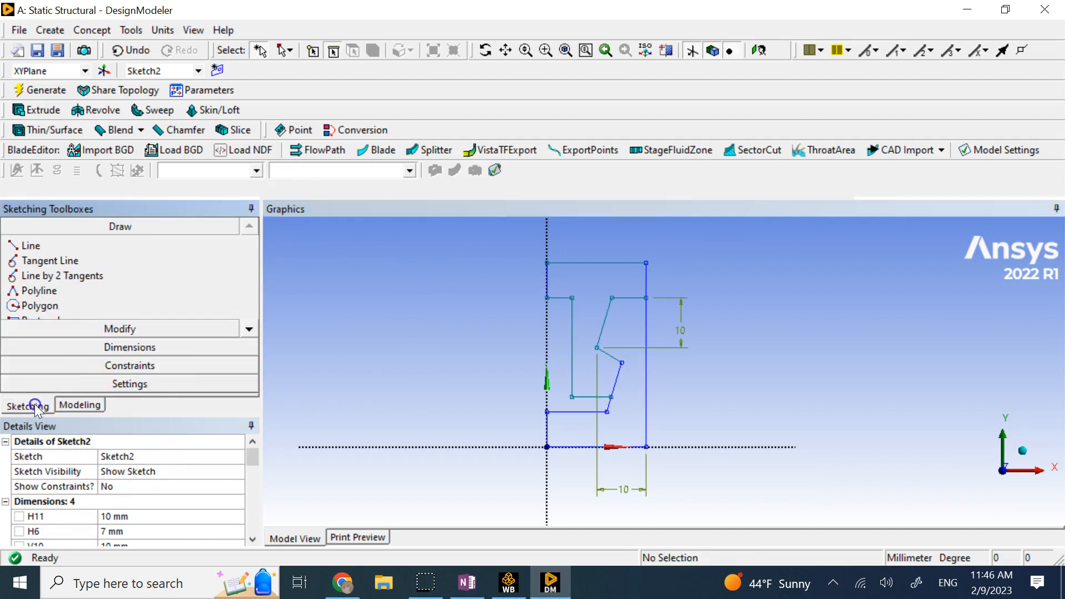
left_click(135, 330)
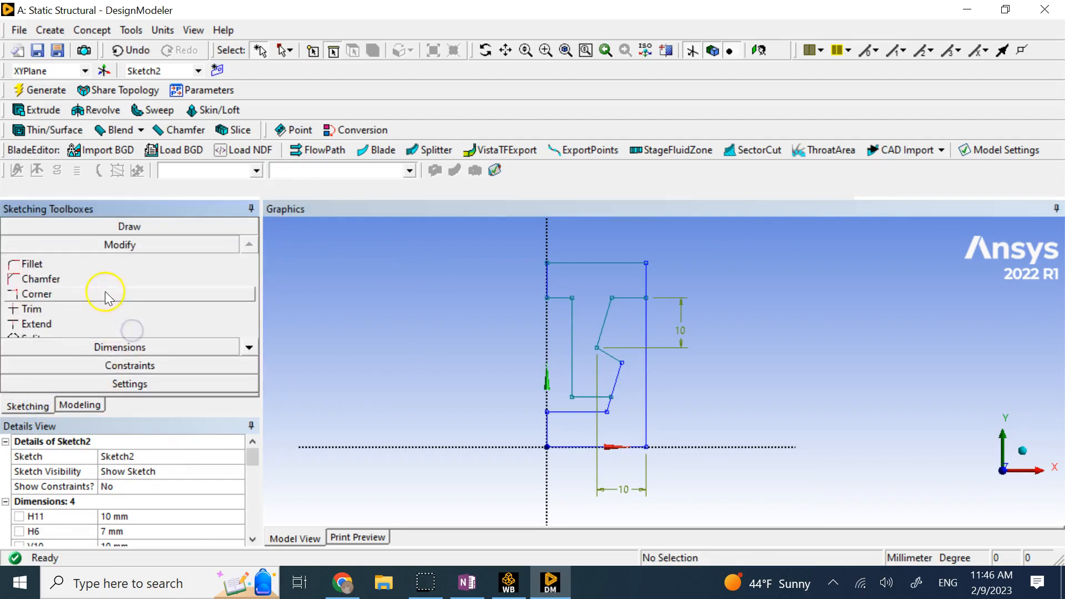
left_click(77, 309)
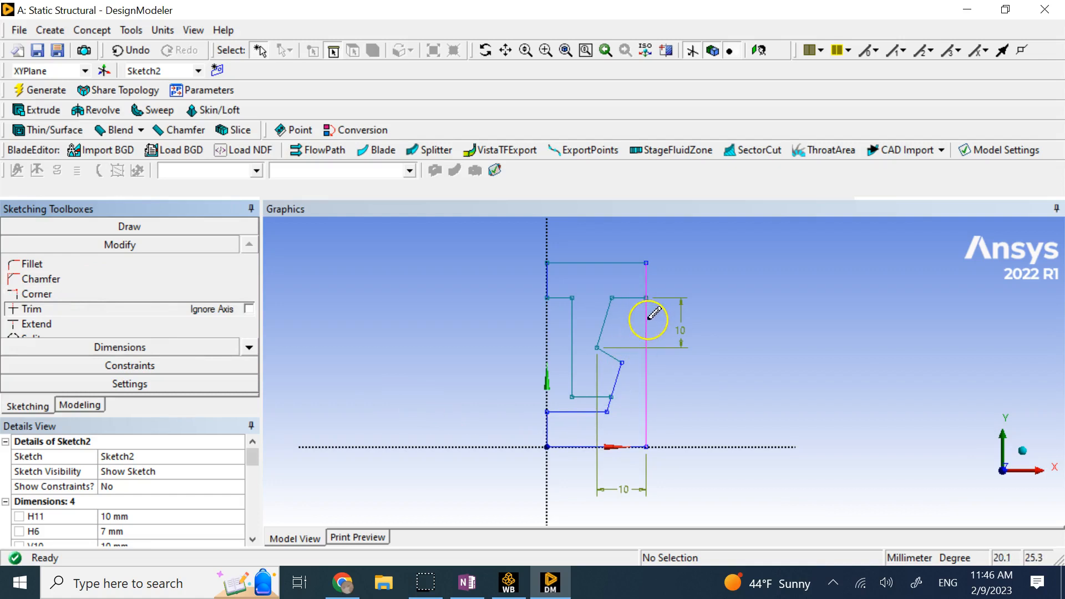
left_click(646, 310)
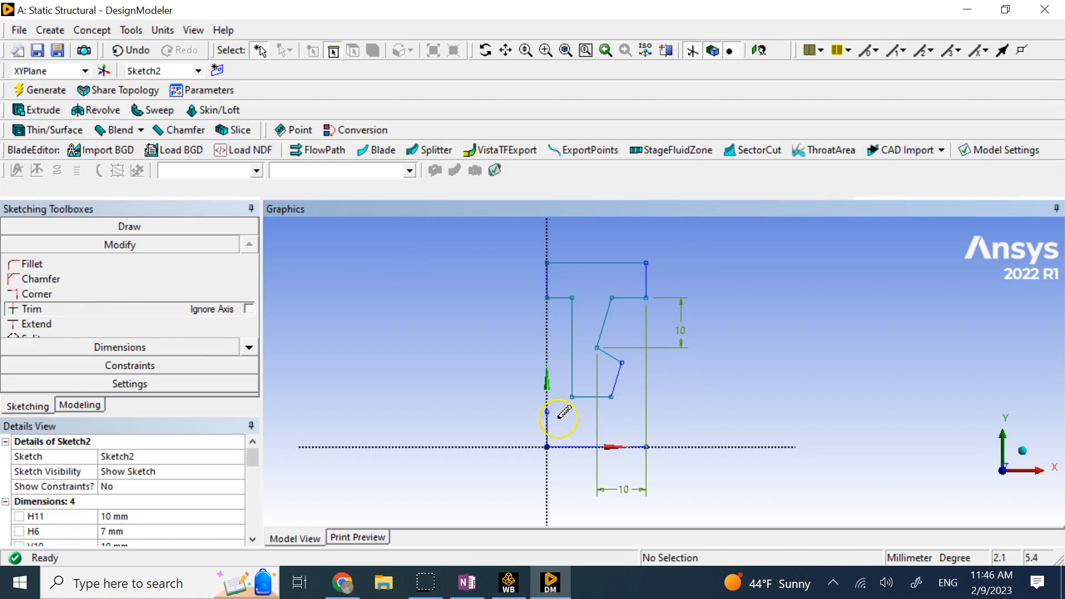
left_click(549, 425)
left_click(572, 446)
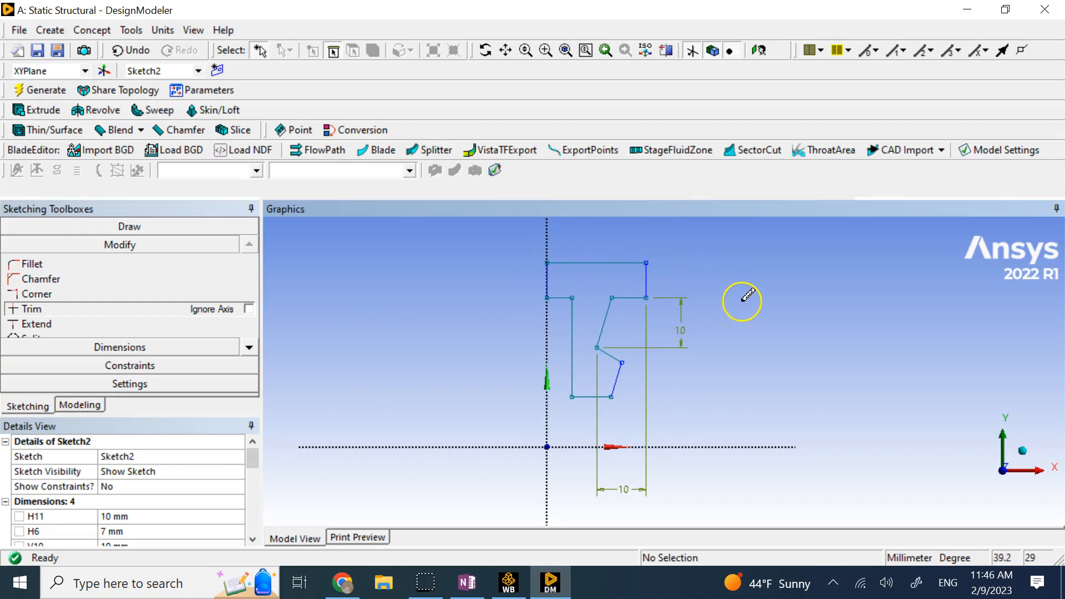
Round the corner between Sketch2's slanted edges with a 2 mm fillet.
left_click(88, 268)
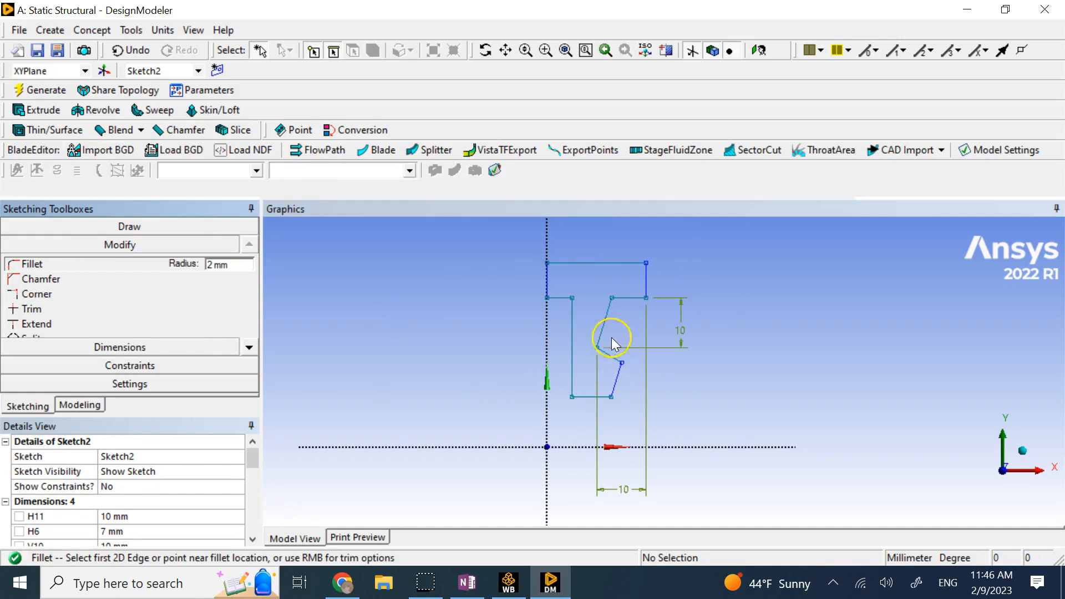
left_click(613, 389)
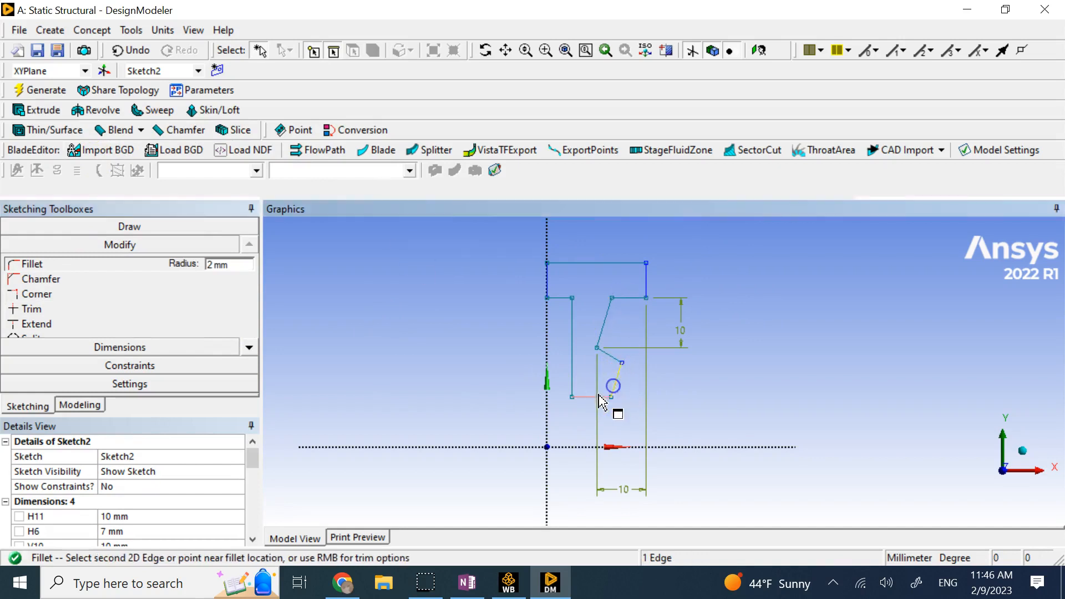
left_click(610, 357)
left_click(619, 372)
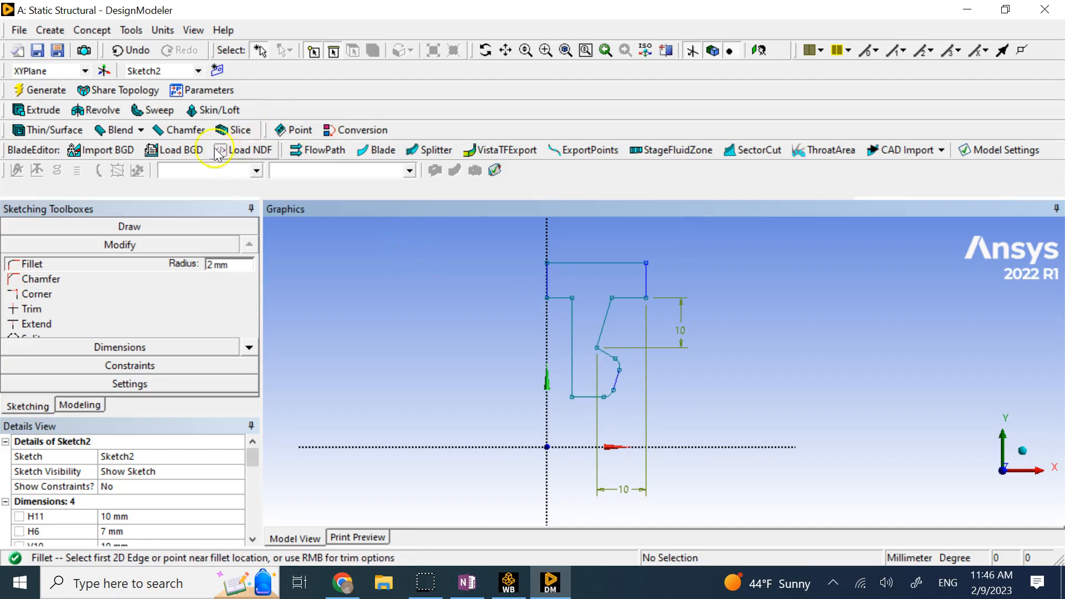
Create a 5 mm thick surface from Sketch2 as SurfaceSk2.
left_click(95, 32)
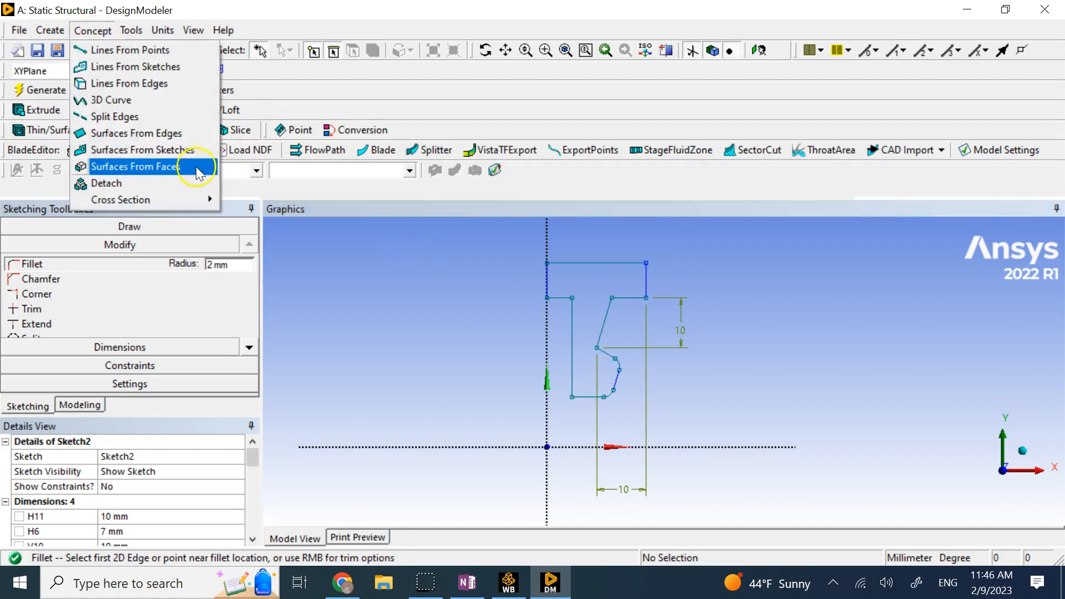
left_click(188, 149)
left_click(108, 269)
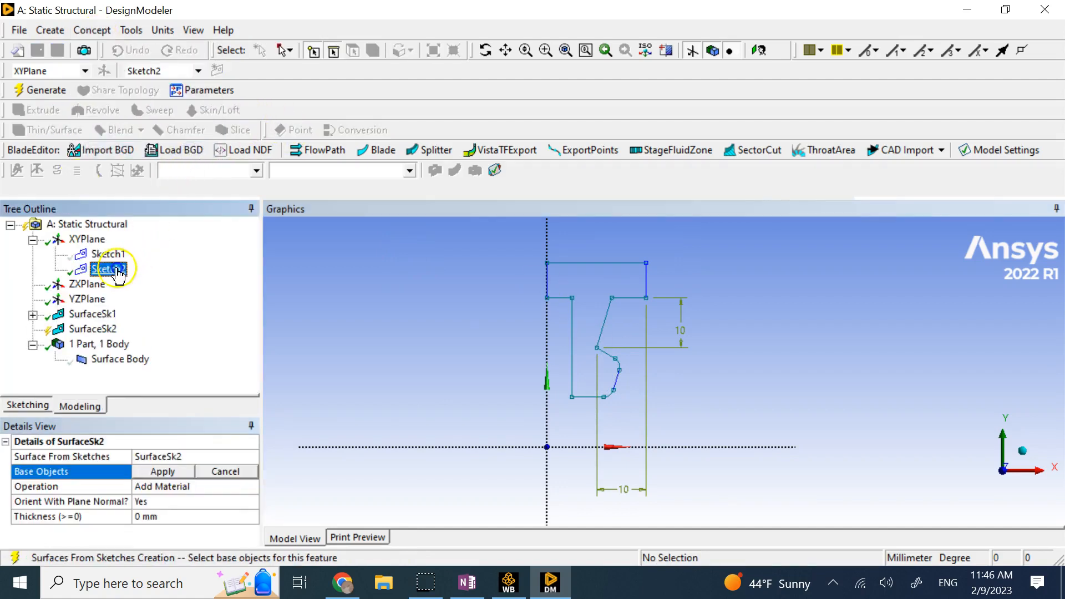
left_click(172, 472)
left_click(177, 516)
type("5")
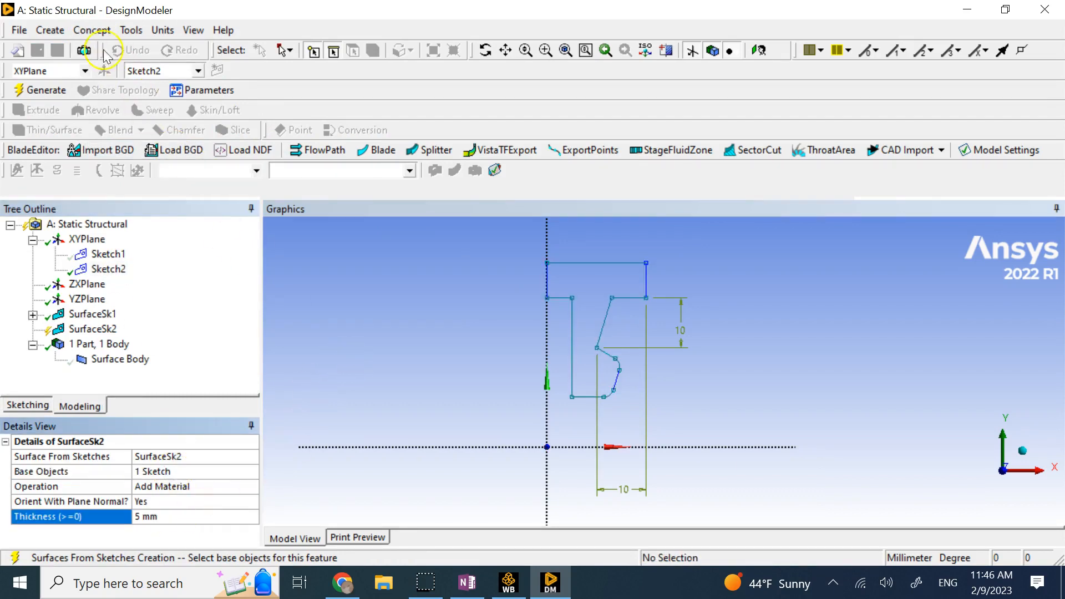
left_click(58, 90)
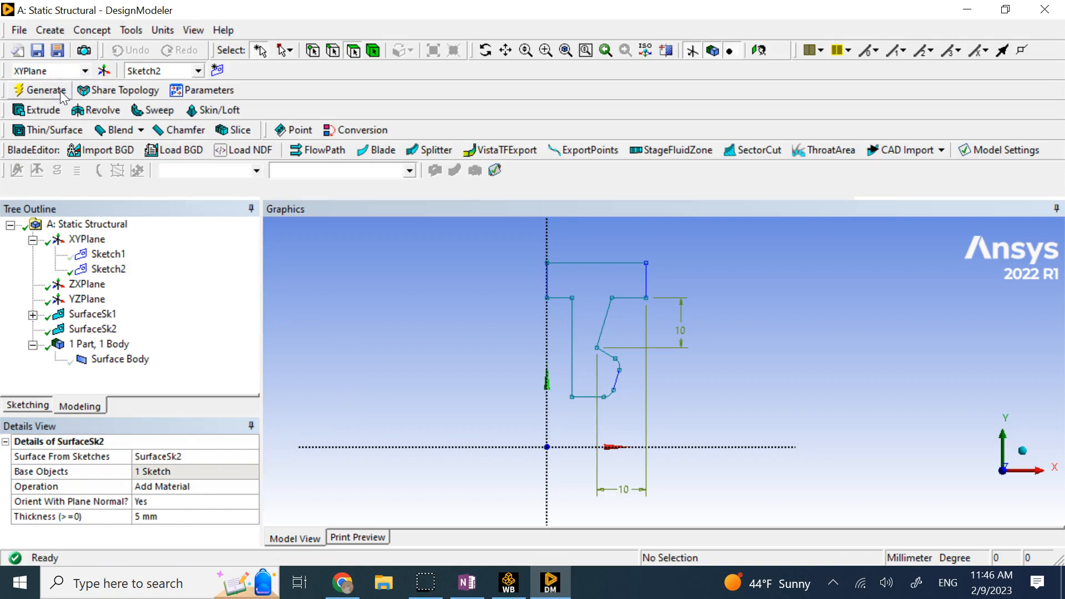
Set SurfaceSk2's operation to Add Frozen and regenerate the model.
left_click(33, 314)
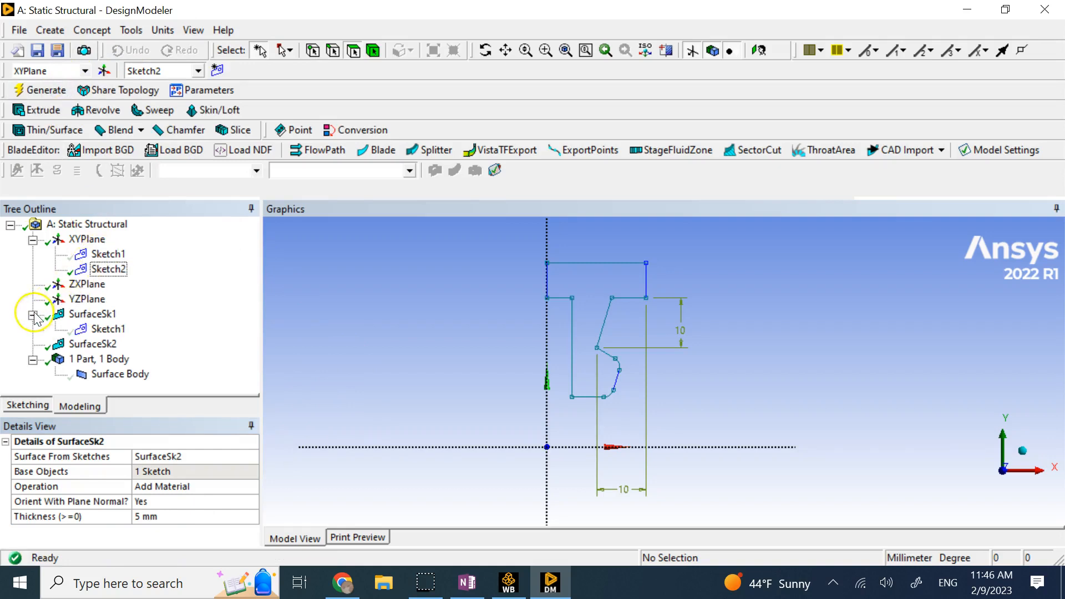
left_click(97, 330)
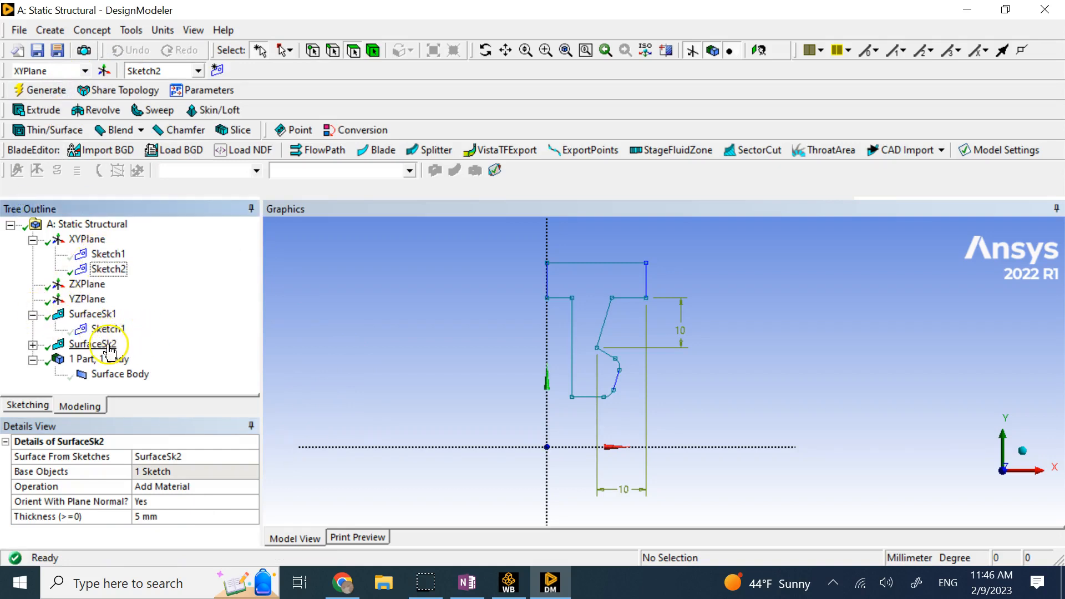
left_click(106, 346)
left_click(32, 345)
left_click(110, 360)
left_click(107, 347)
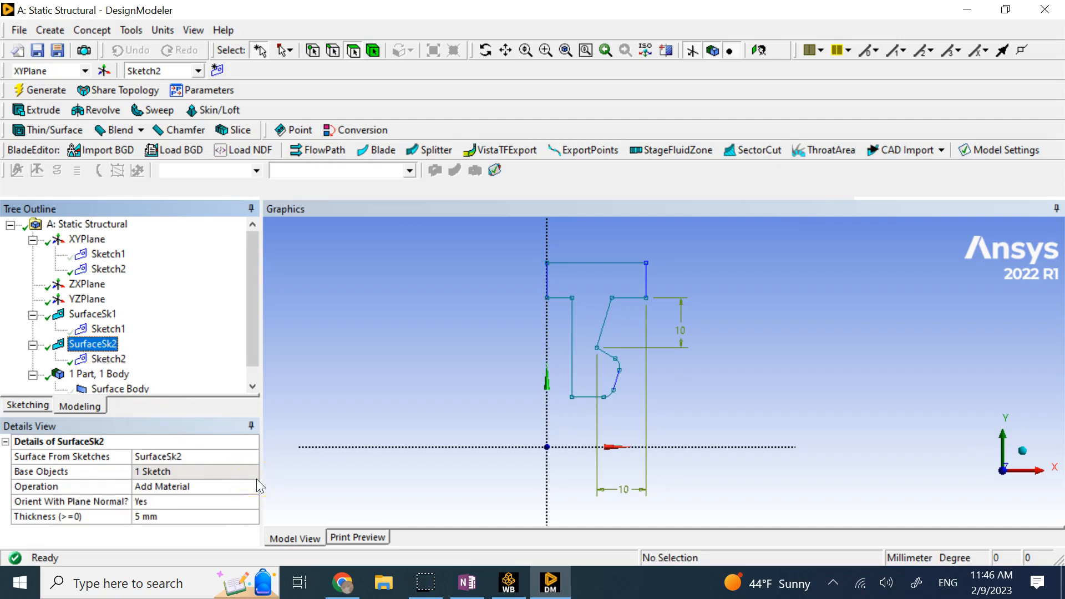
scroll(185, 341, "down", 1)
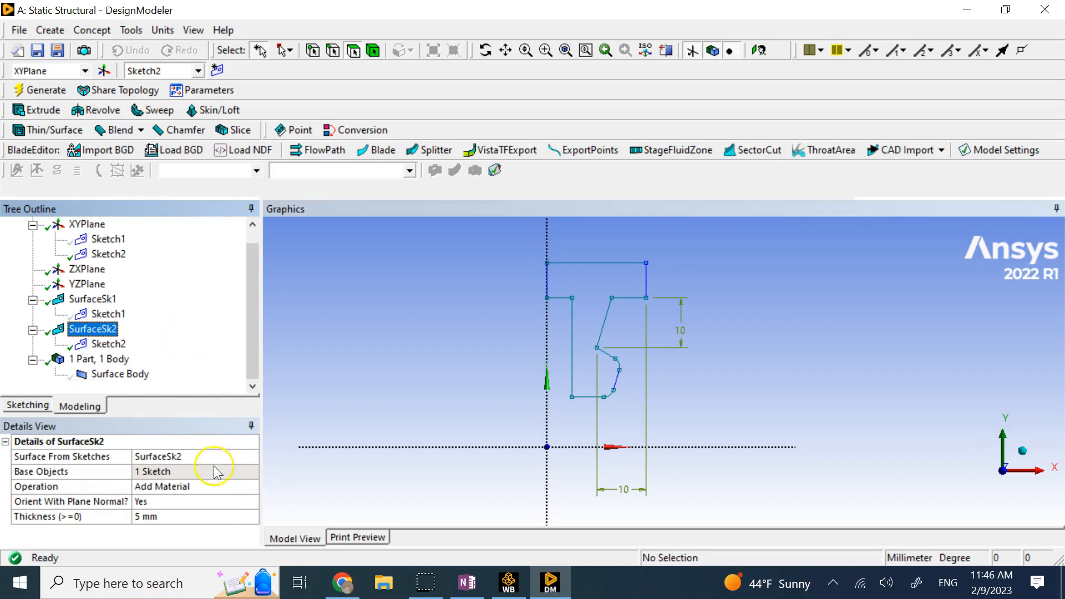
left_click(242, 489)
left_click(252, 486)
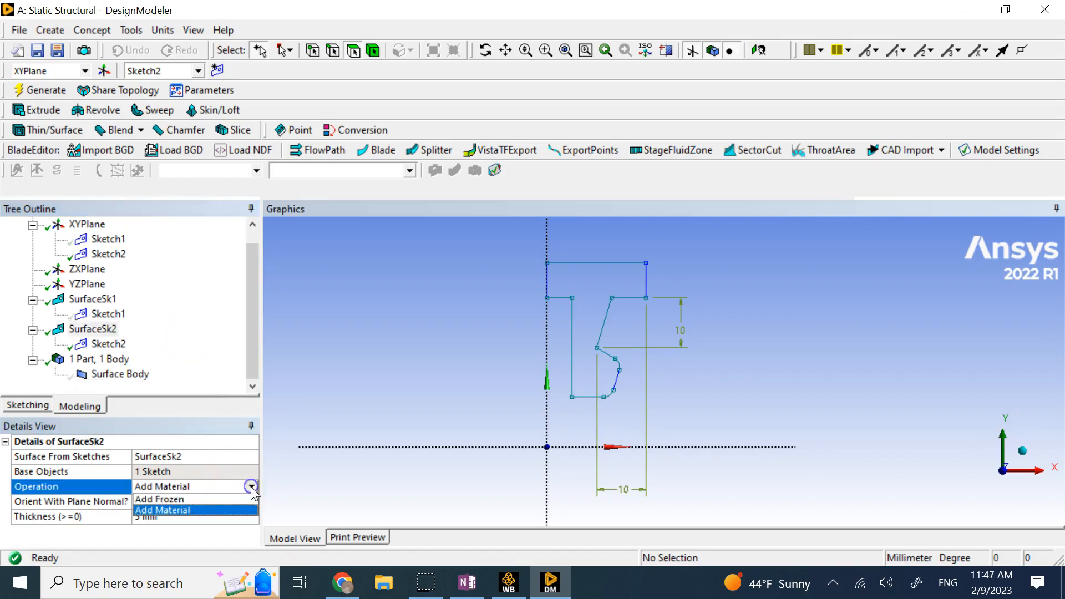
left_click(227, 500)
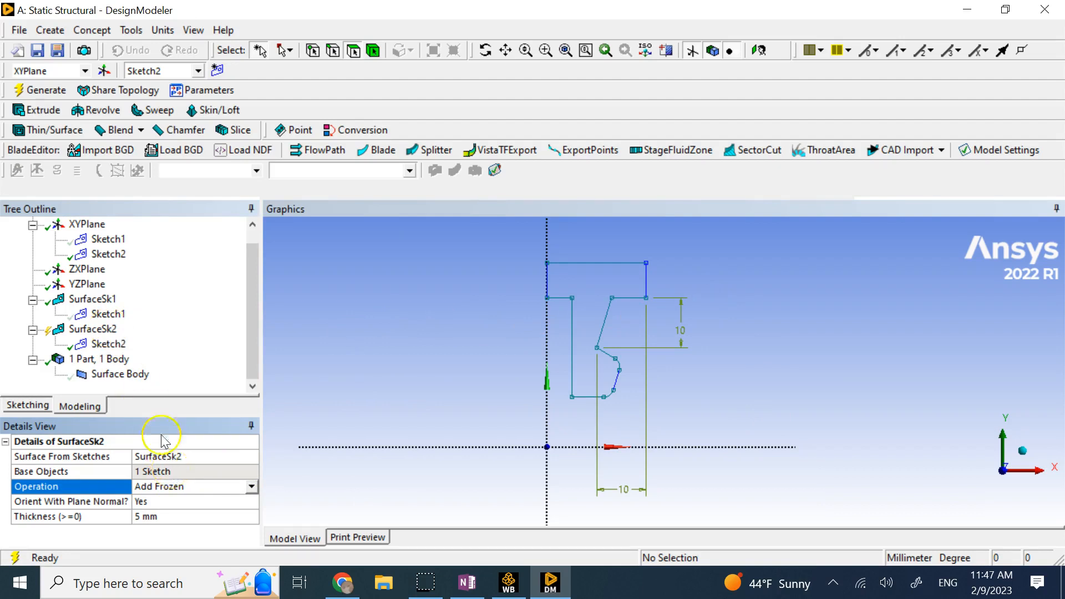
left_click(40, 90)
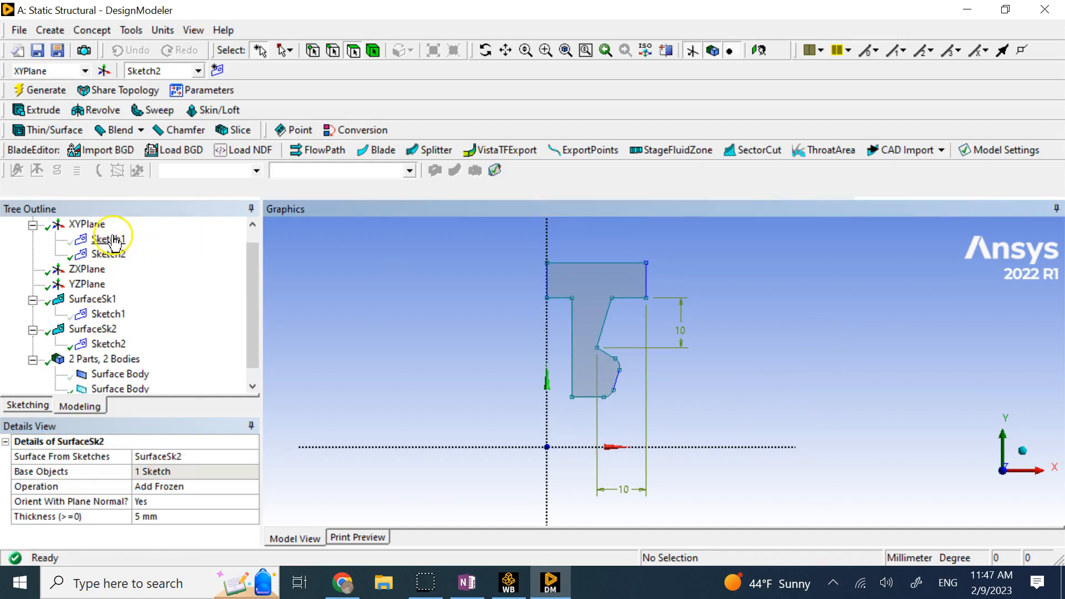
Show the first surface body again.
scroll(114, 355, "down", 1)
left_click(124, 360)
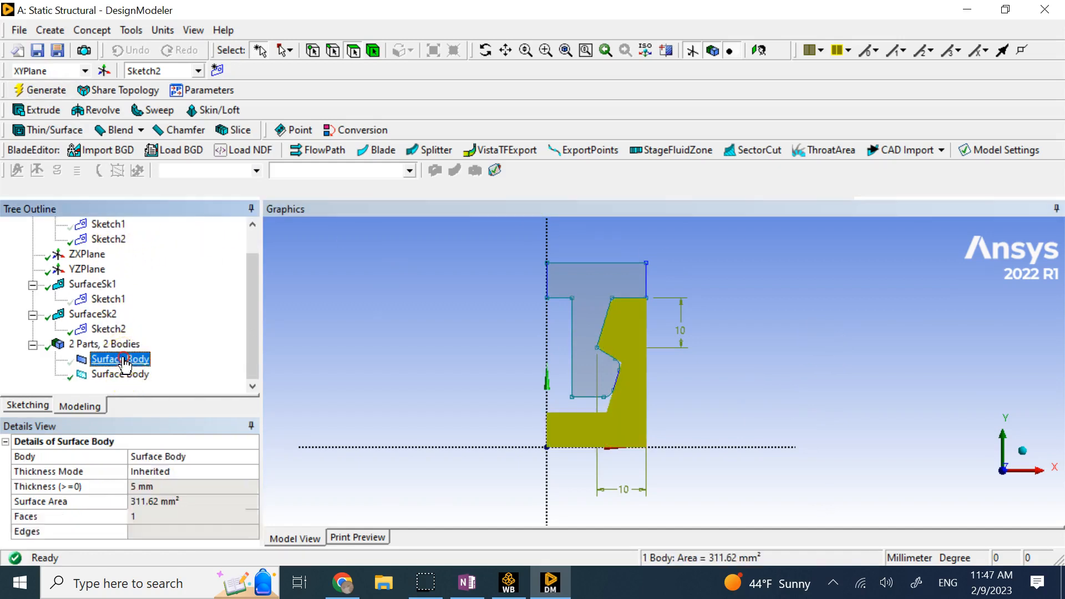
right_click(124, 362)
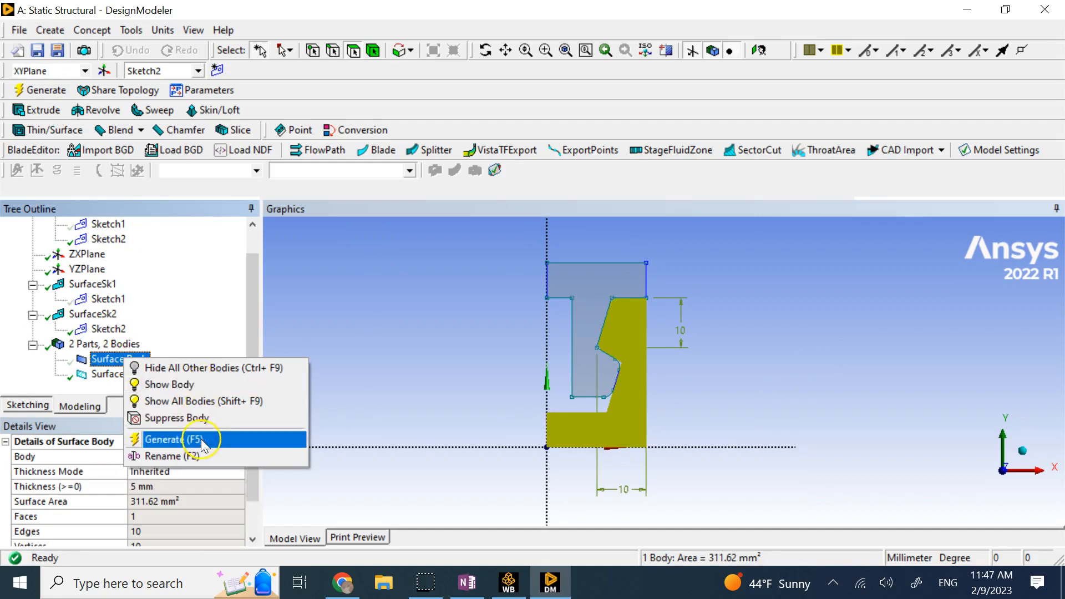
left_click(209, 387)
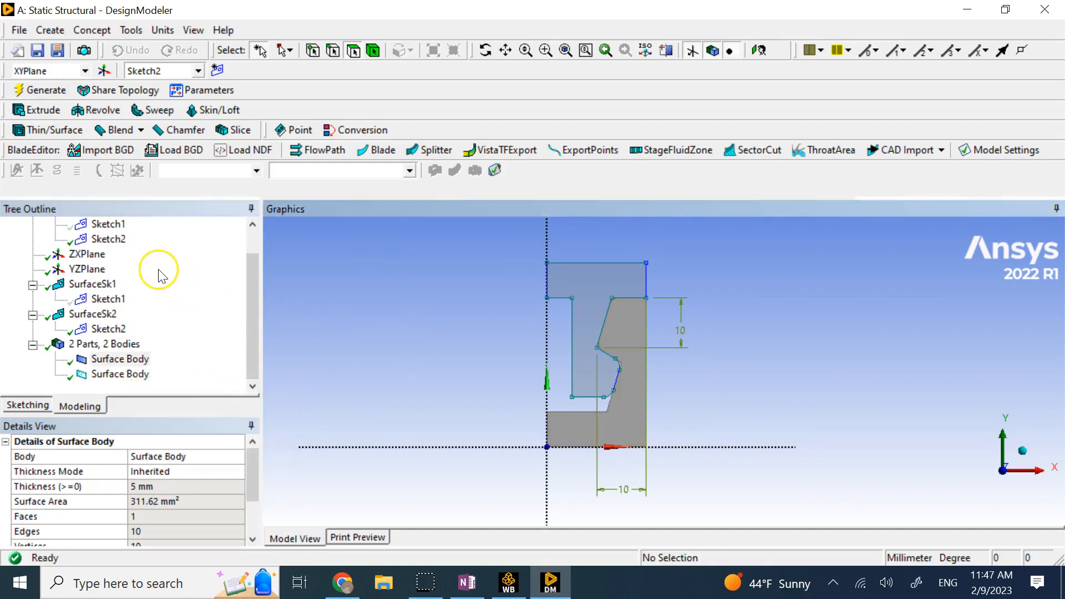
Hide the Sketch1 and Sketch2 outlines and dimensions.
scroll(155, 272, "up", 2)
left_click(108, 254)
right_click(114, 255)
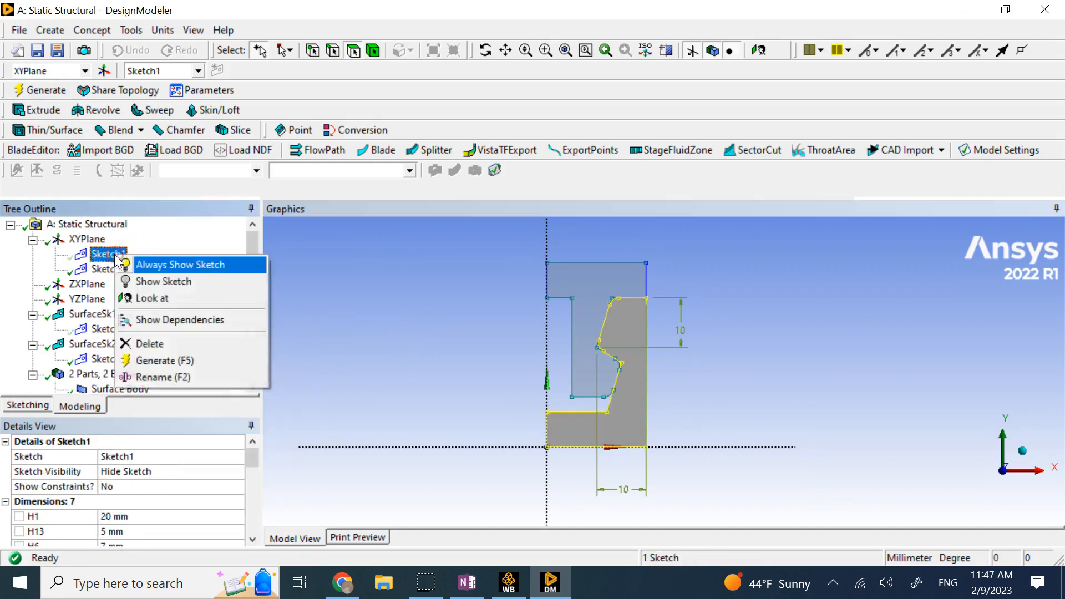
left_click(152, 290)
left_click(413, 342)
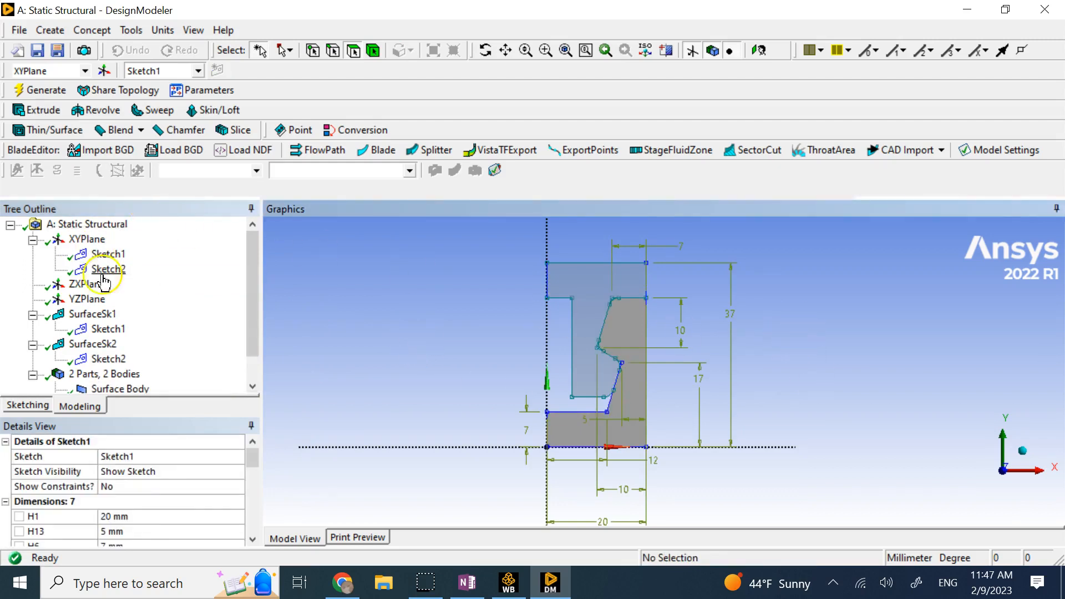
right_click(125, 254)
left_click(144, 279)
right_click(124, 271)
left_click(161, 293)
left_click(364, 279)
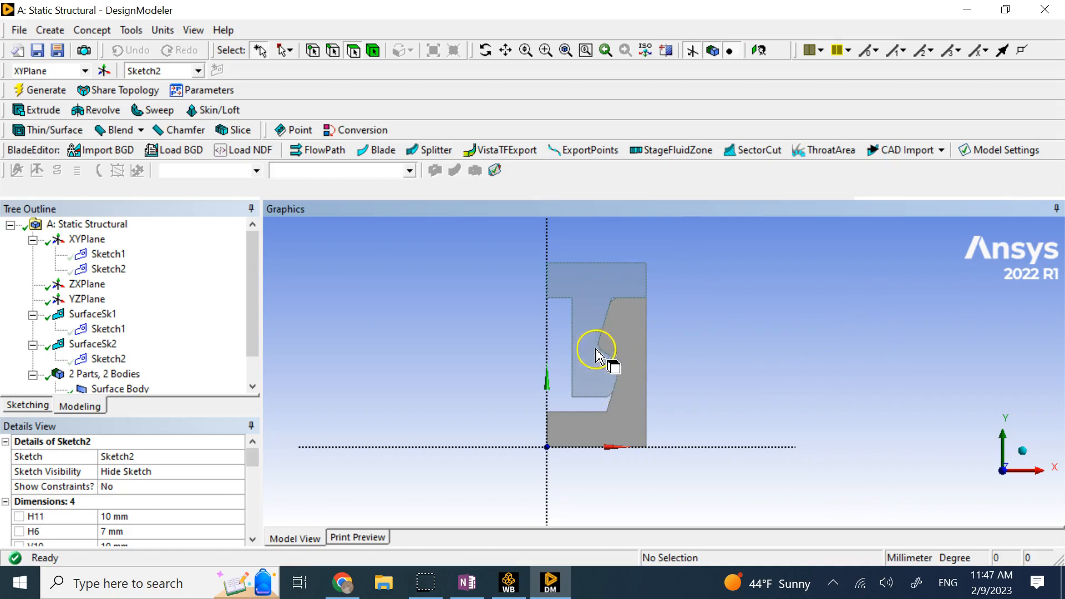
Zoom and pan to inspect where the insert's filleted corner meets the prong.
scroll(614, 388, "up", 3)
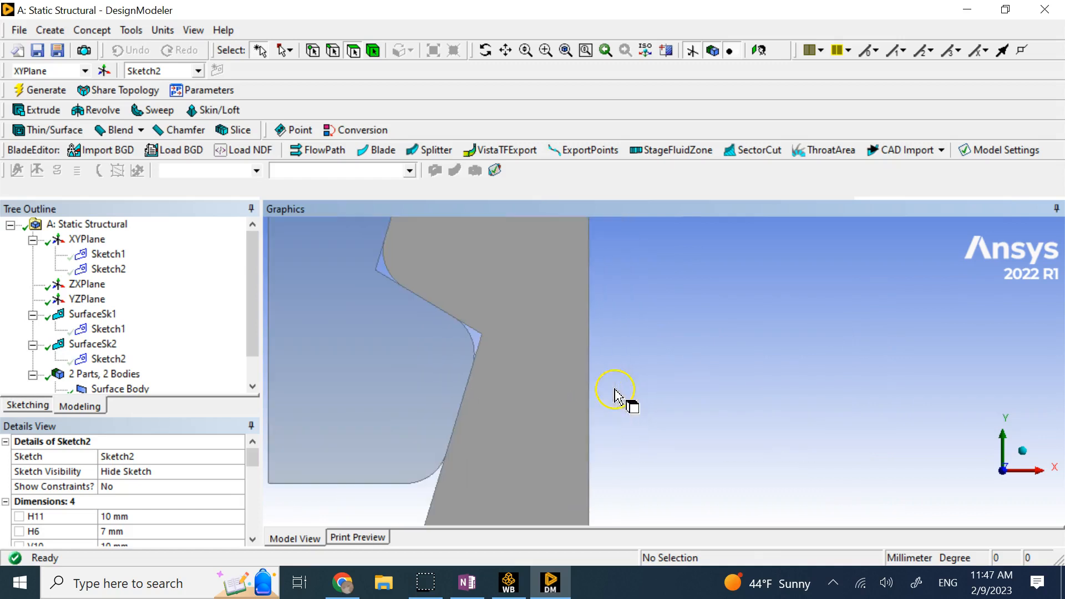
left_click(432, 474)
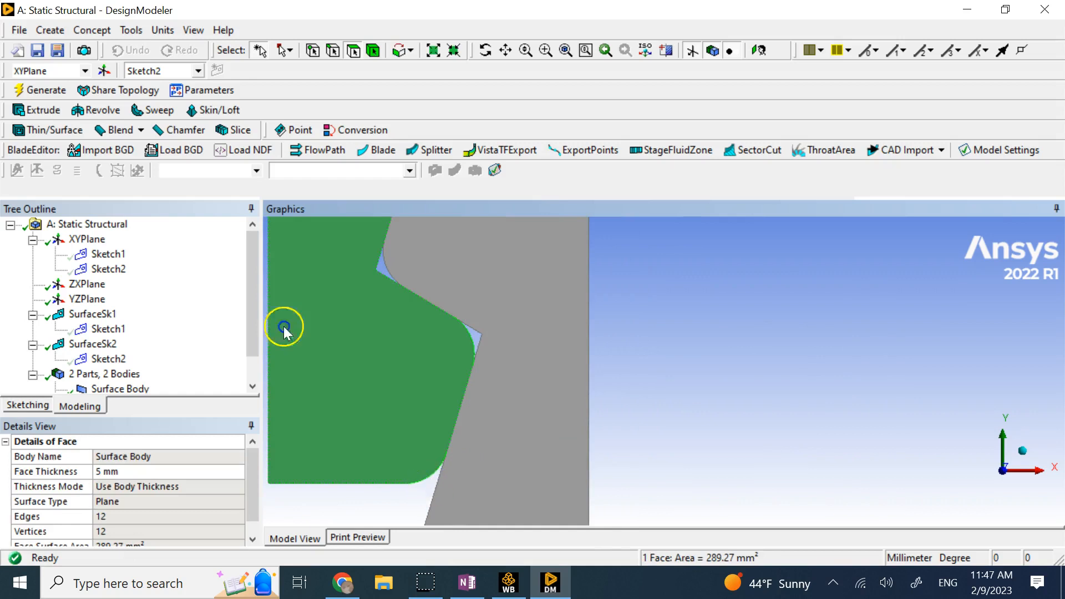
left_click(431, 481)
scroll(438, 387, "up", 3)
scroll(443, 380, "down", 3)
middle_click_drag(444, 296, 576, 576, "ctrl")
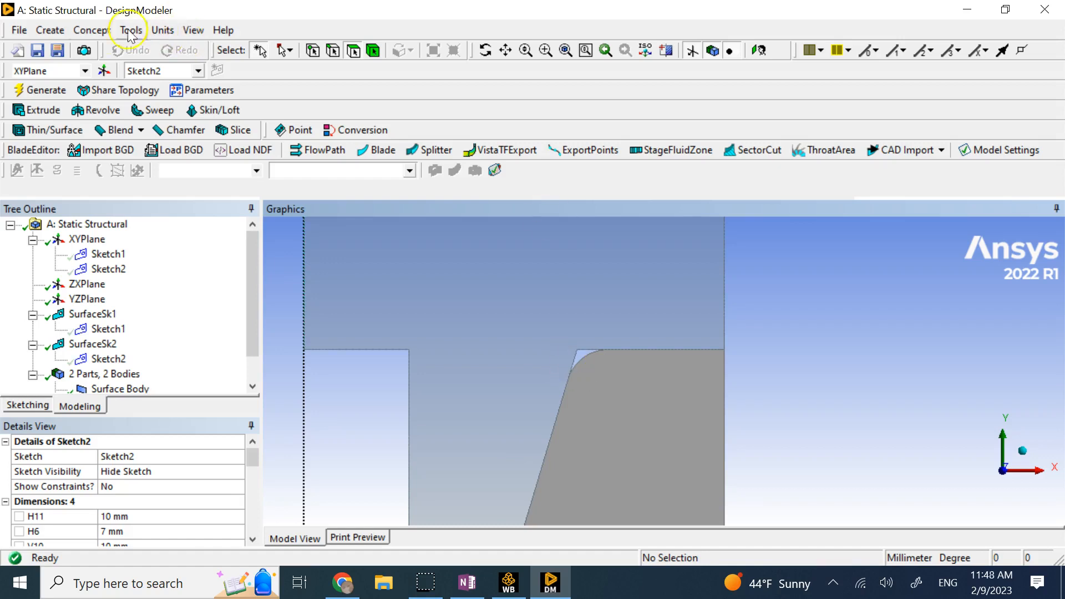
Add a Translate body transformation applied to the inner body.
left_click(51, 30)
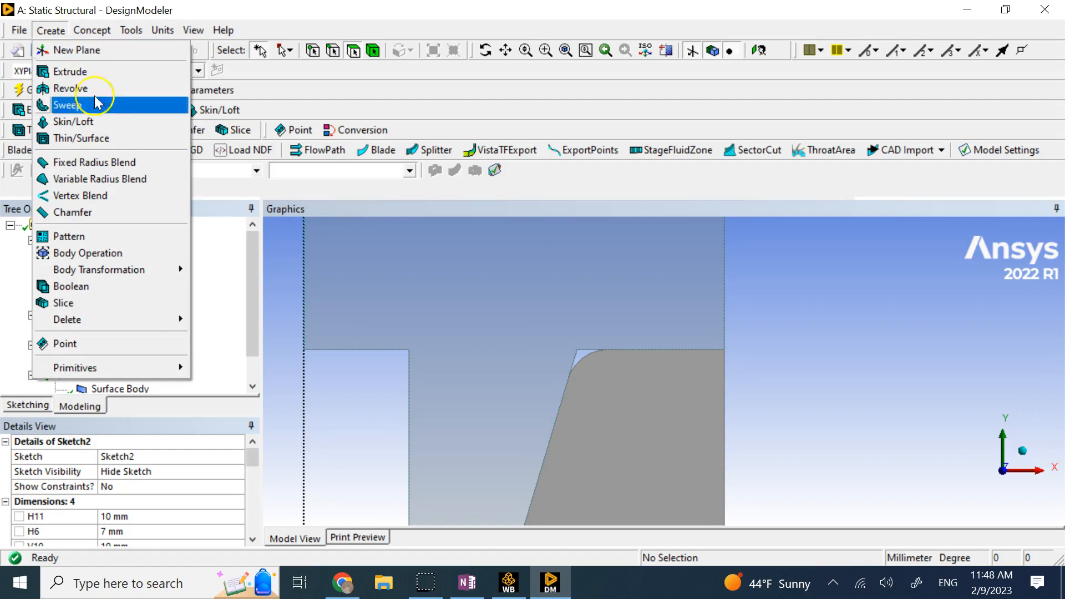
mouse_move(168, 272)
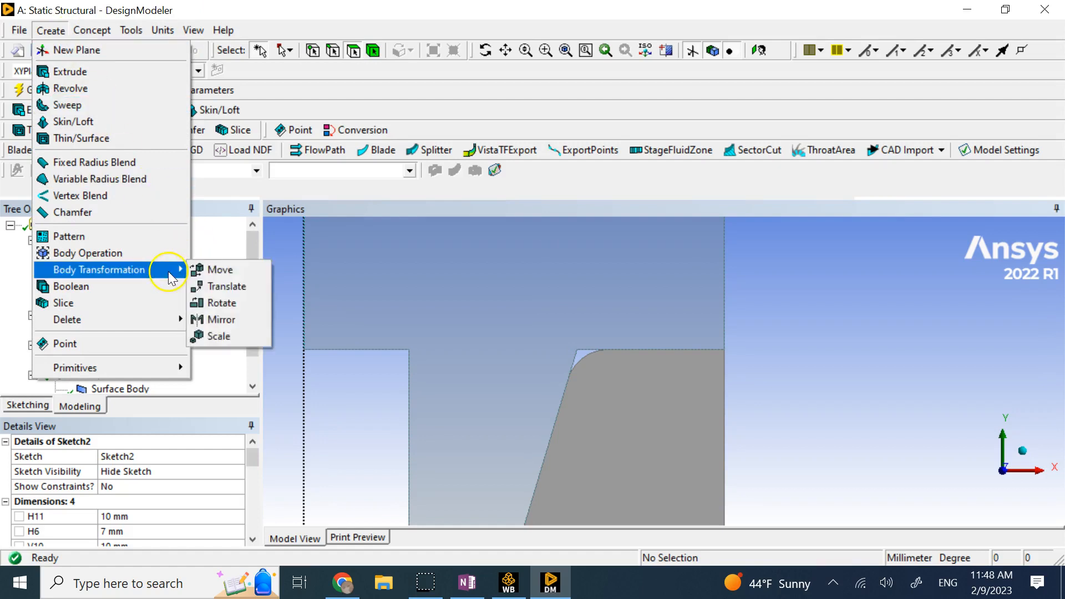
left_click(230, 287)
scroll(420, 335, "down", 1)
scroll(422, 333, "down", 3)
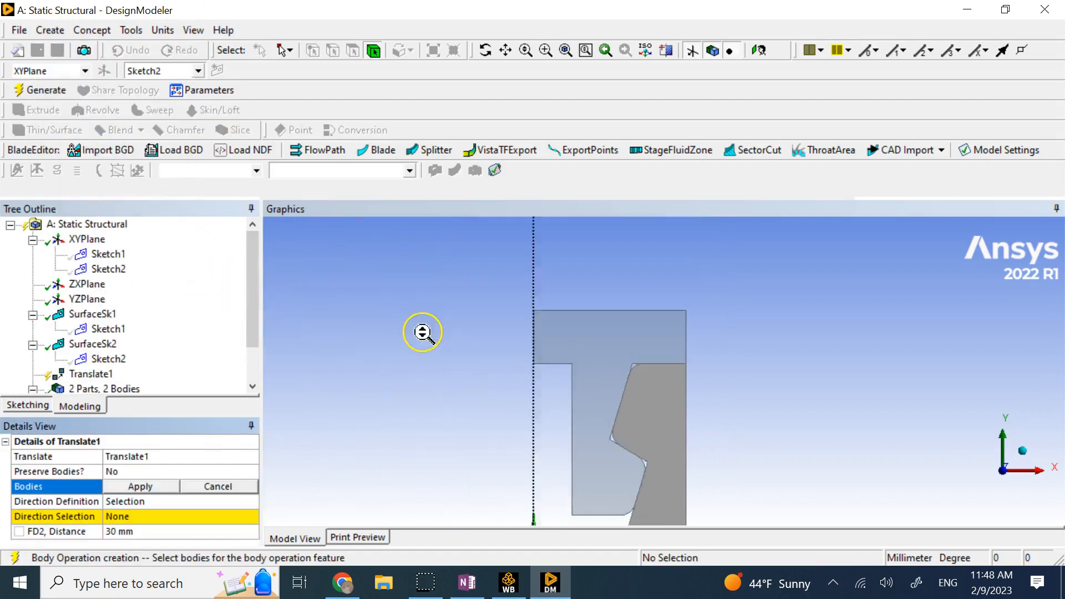
left_click(631, 369)
left_click(174, 487)
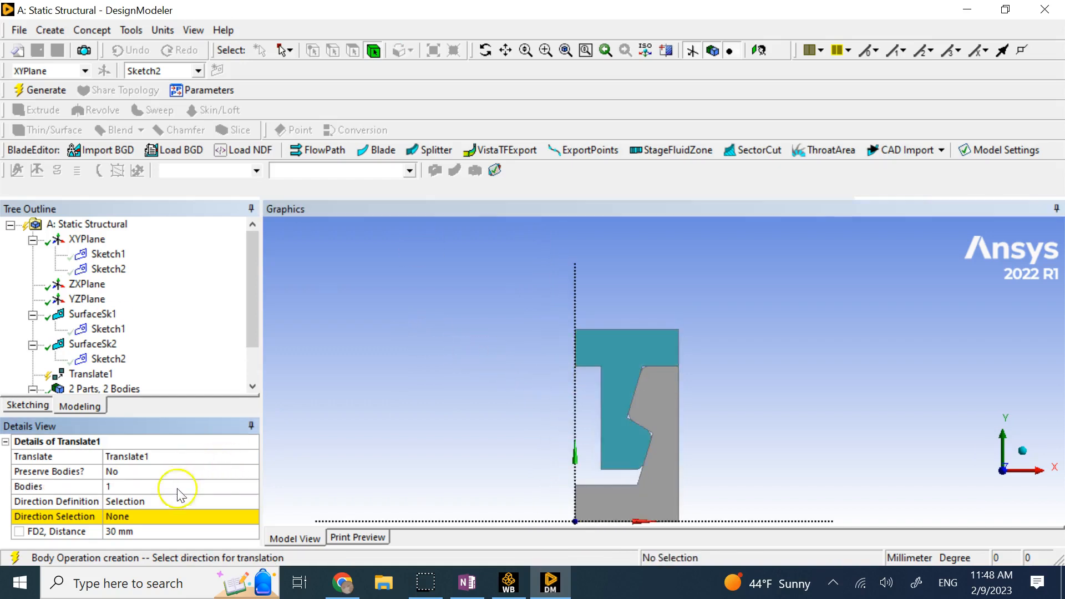
Define the translation by coordinates with an 18.56 mm Y offset and generate.
left_click(217, 504)
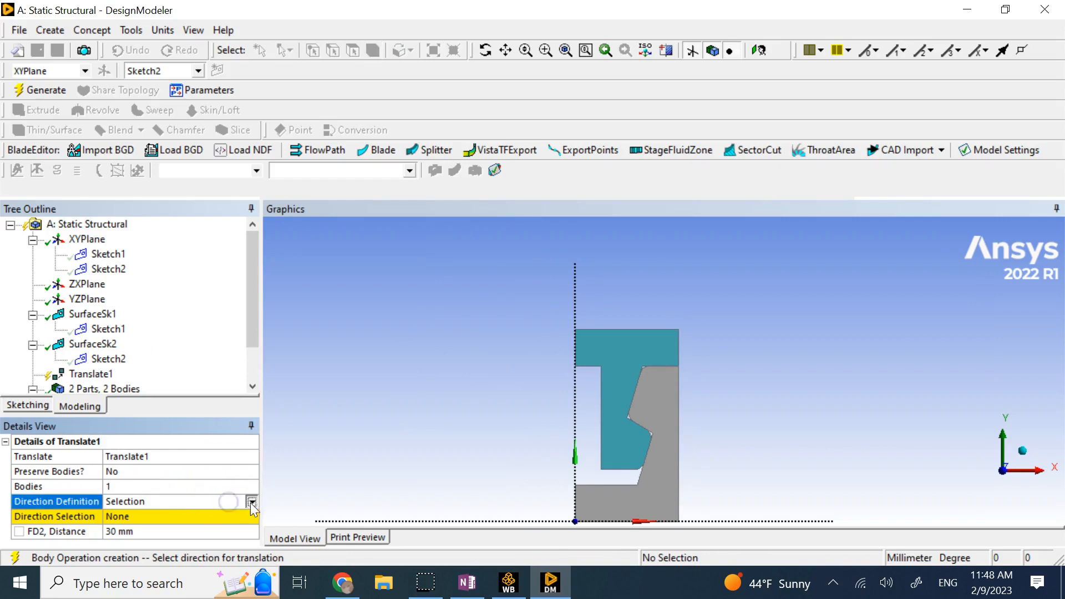
left_click(251, 502)
left_click(199, 525)
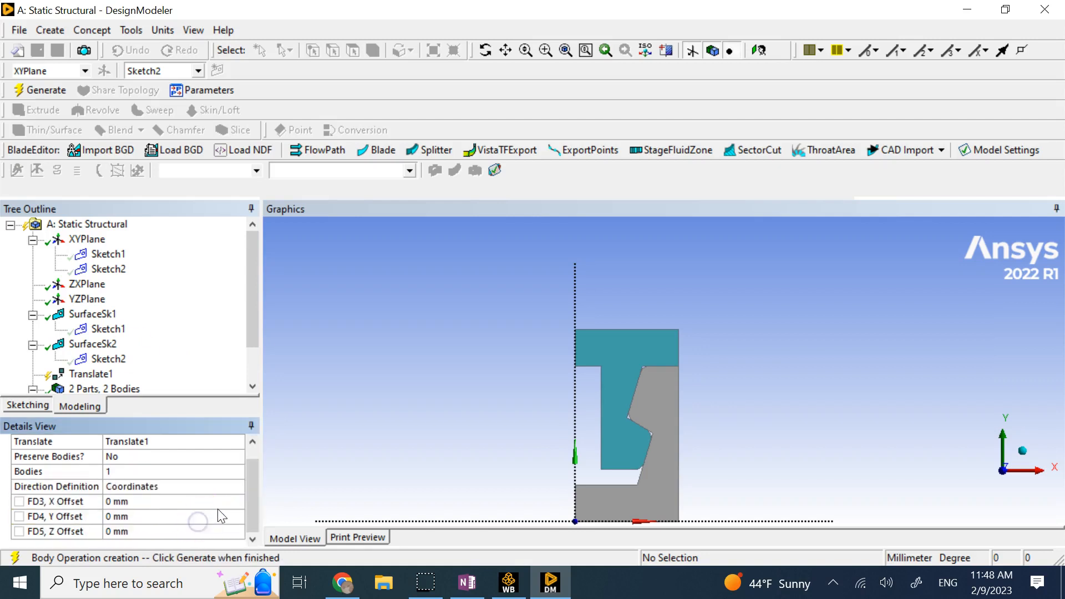
left_click(162, 515)
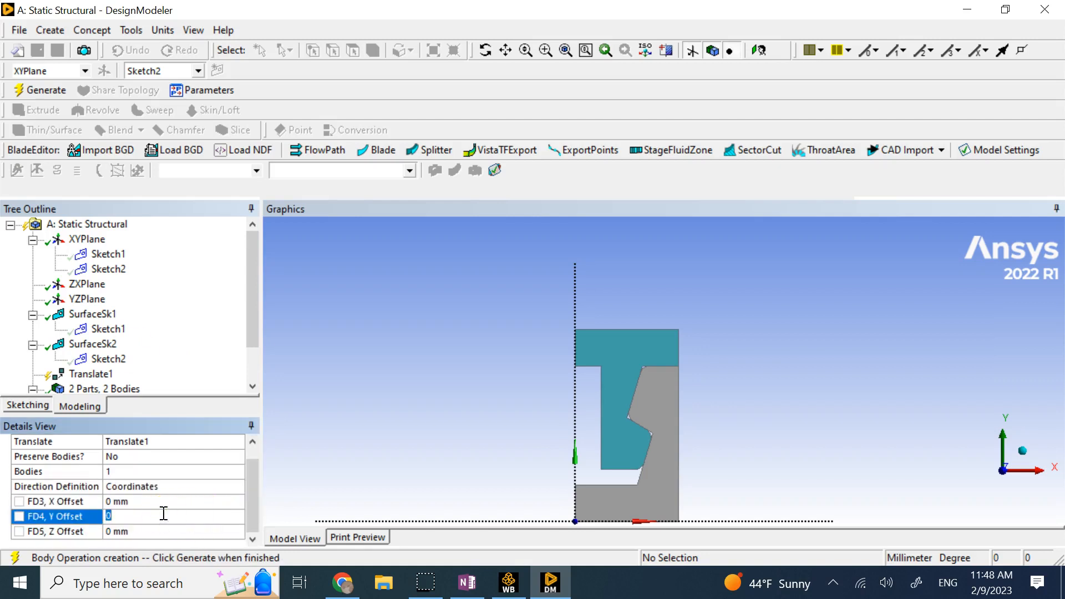
type("18.56")
key("Return")
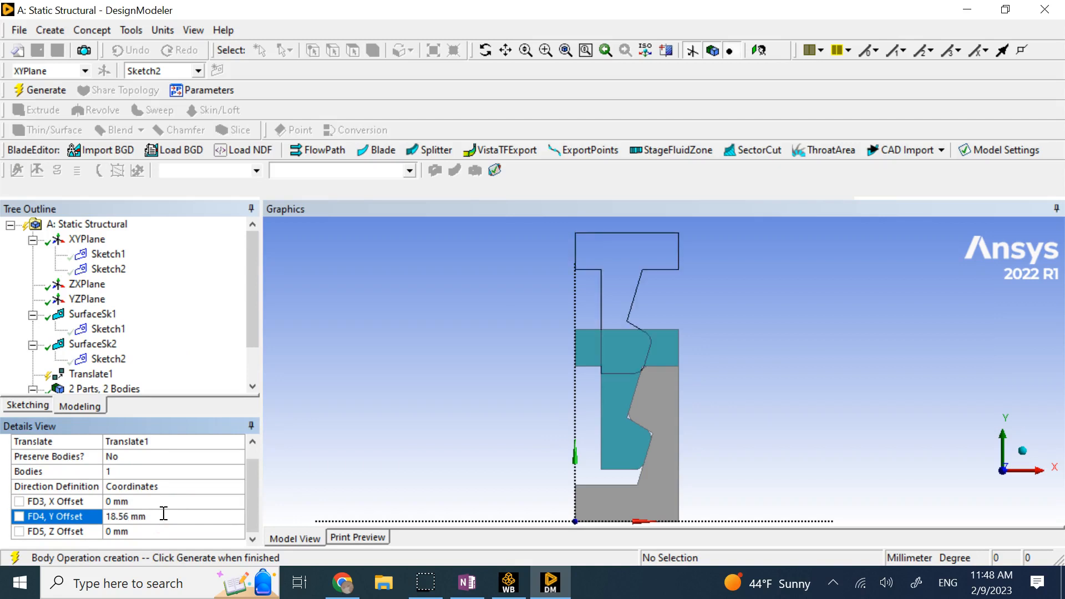
left_click(45, 90)
scroll(693, 368, "down", 2)
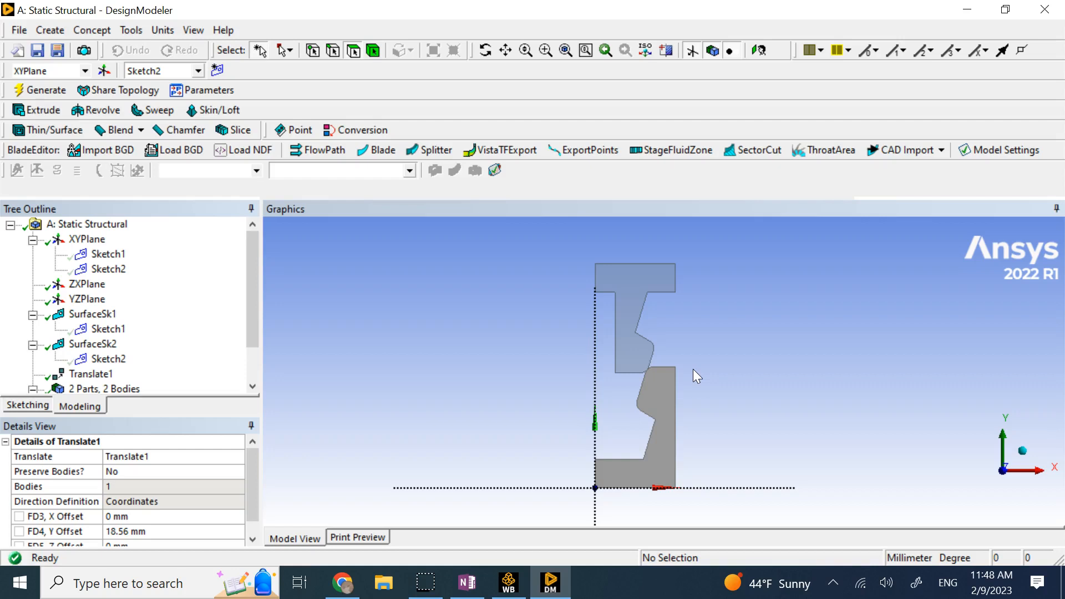
Rename the first surface body to 'prong'.
scroll(186, 311, "down", 1)
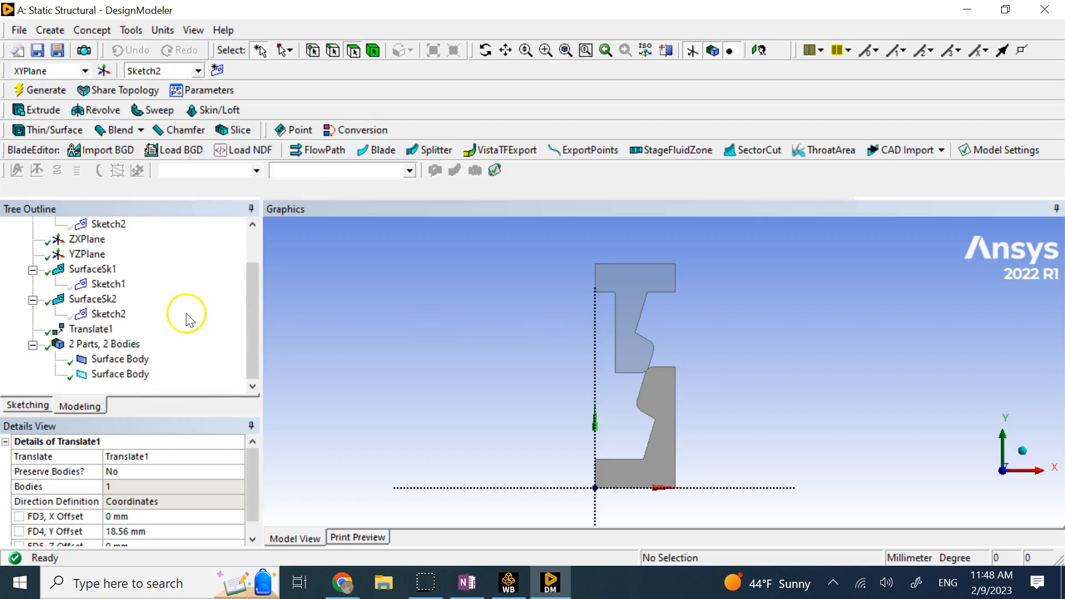
left_click(116, 359)
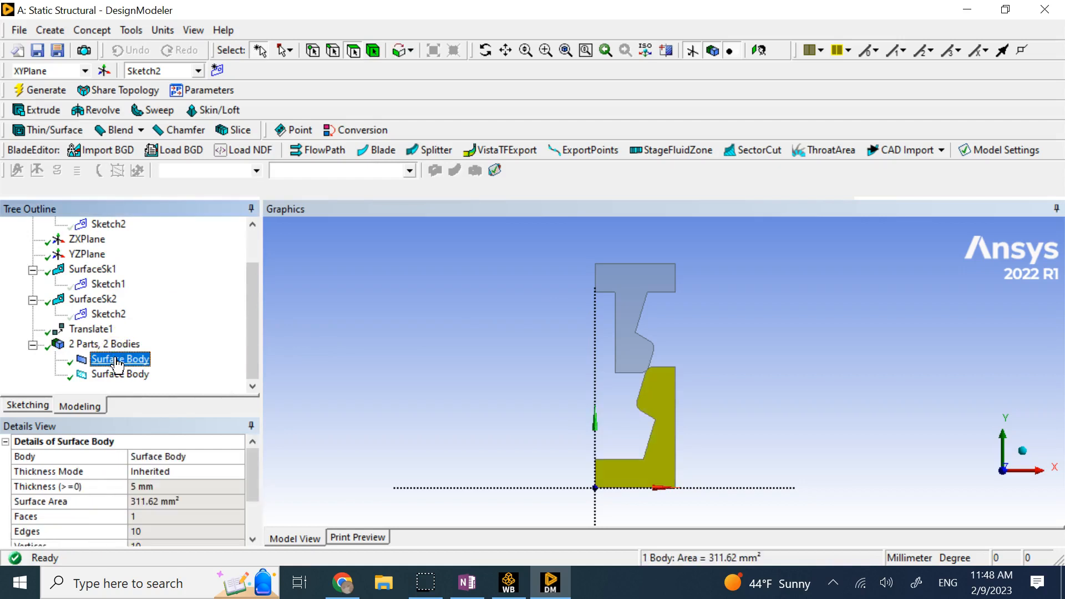
right_click(116, 361)
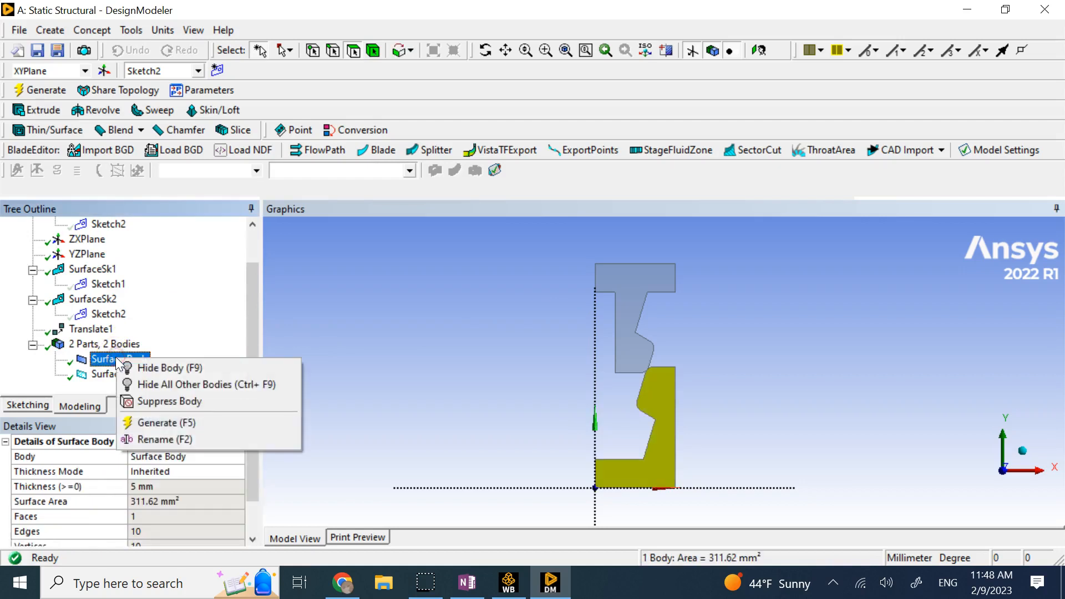
left_click(166, 438)
type("prong")
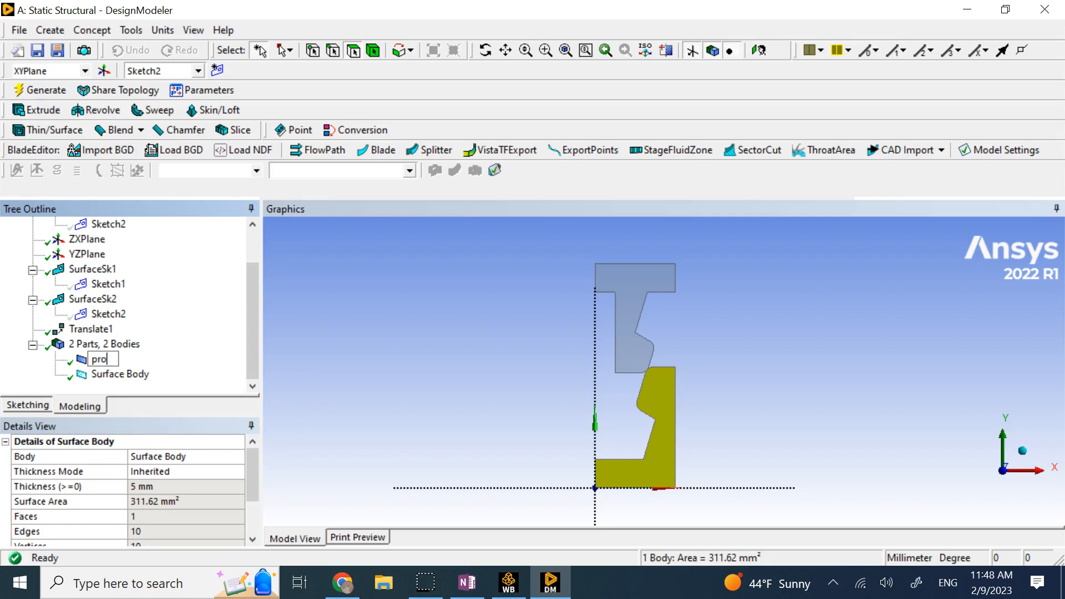
key("Return")
Rename the second surface body to 'insert' and close DesignModeler.
left_click(117, 375)
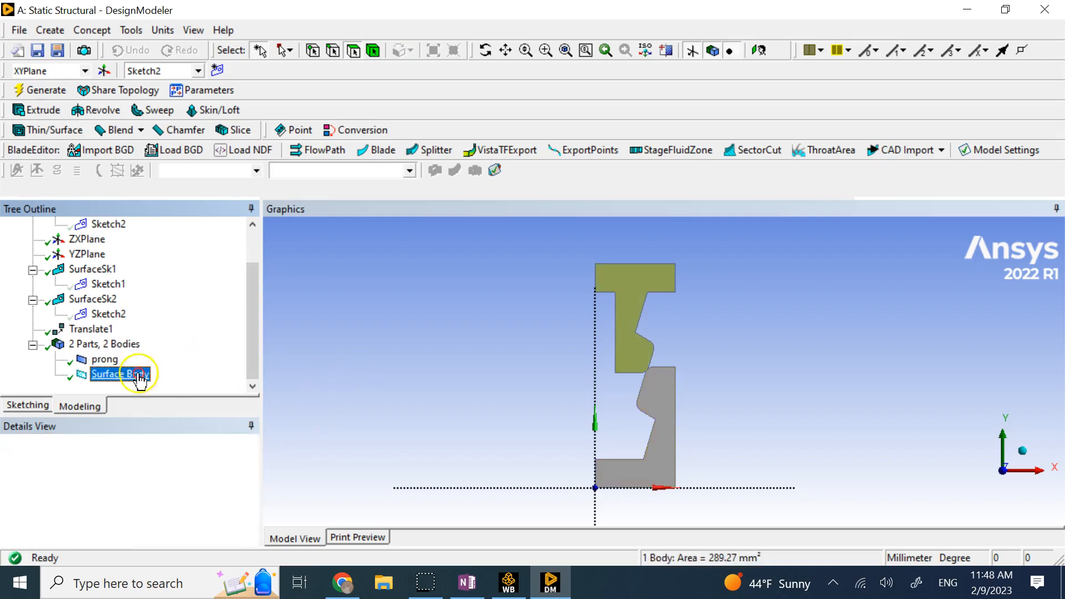
right_click(139, 375)
left_click(195, 455)
type("i")
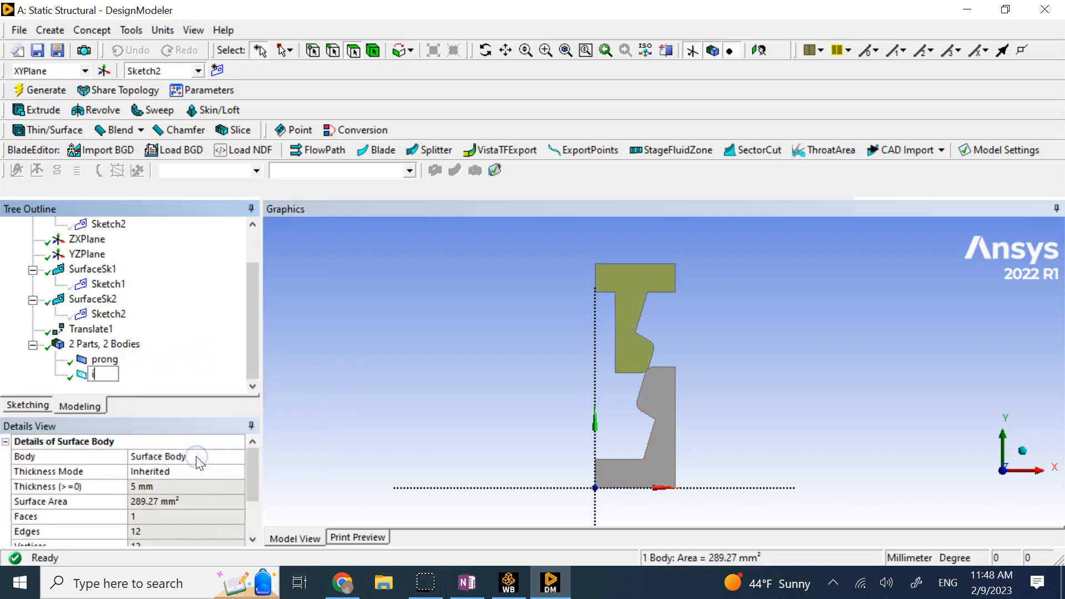
type("nsert")
left_click(414, 372)
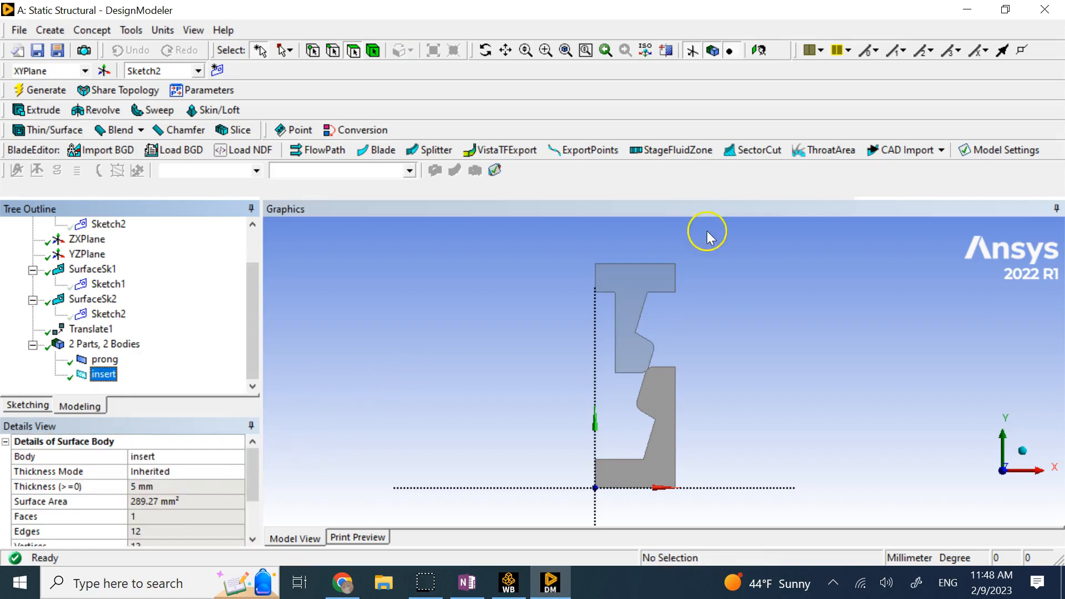
left_click(1042, 10)
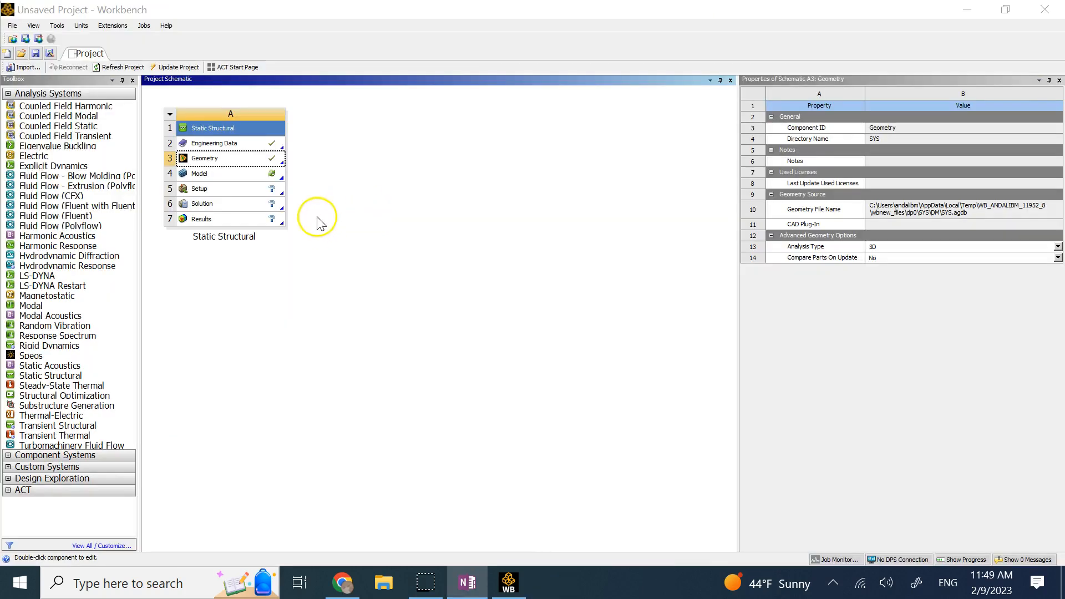
Set the Geometry cell's Analysis Type to 2D.
left_click(232, 160)
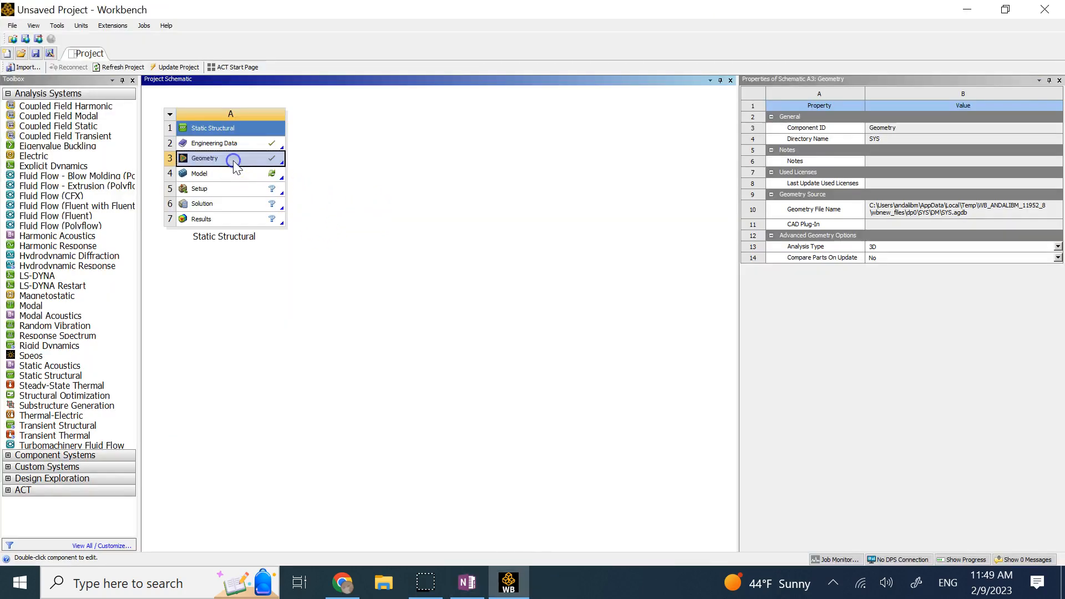
left_click(1035, 250)
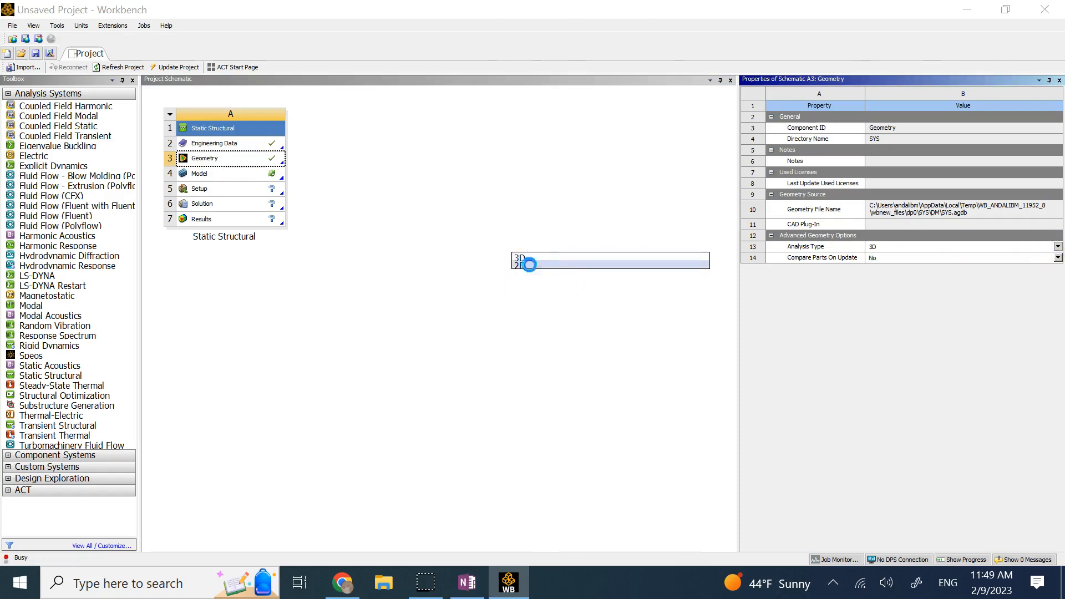
left_click(528, 264)
Launch the Model cell in Mechanical and select the imported geometry.
left_click(470, 219)
left_click(220, 176)
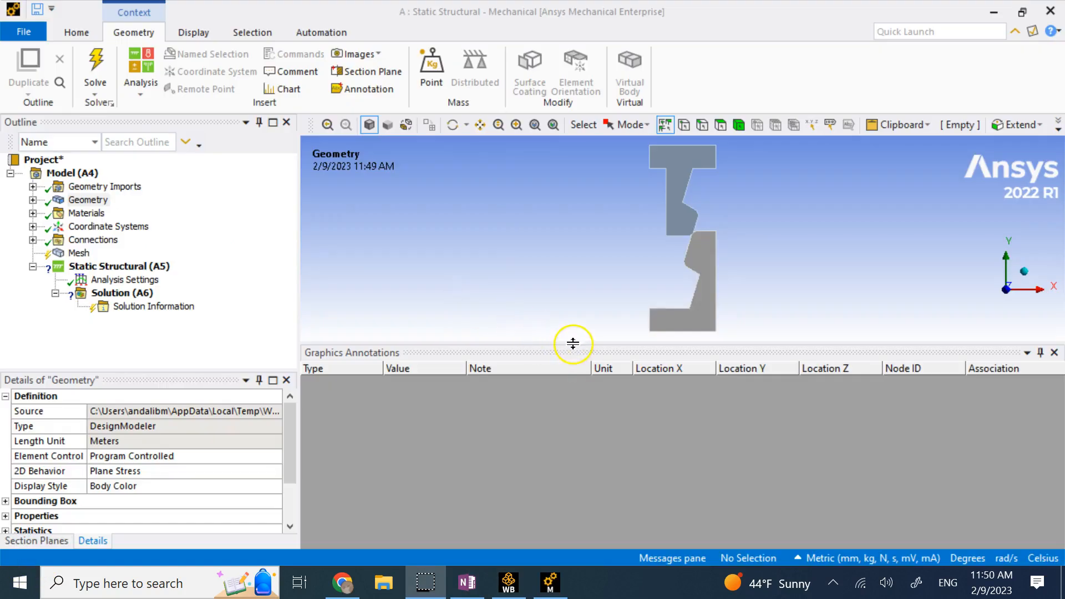
left_click_drag(573, 344, 573, 459)
left_click(85, 200)
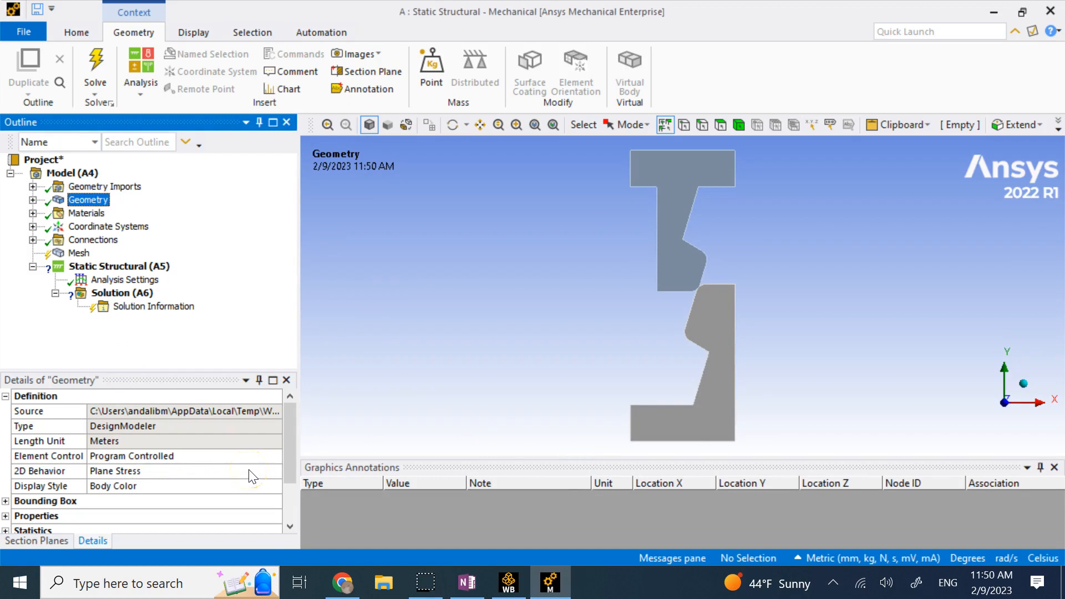
Keep Structural Steel as the prong body's material.
left_click(33, 200)
left_click(103, 214)
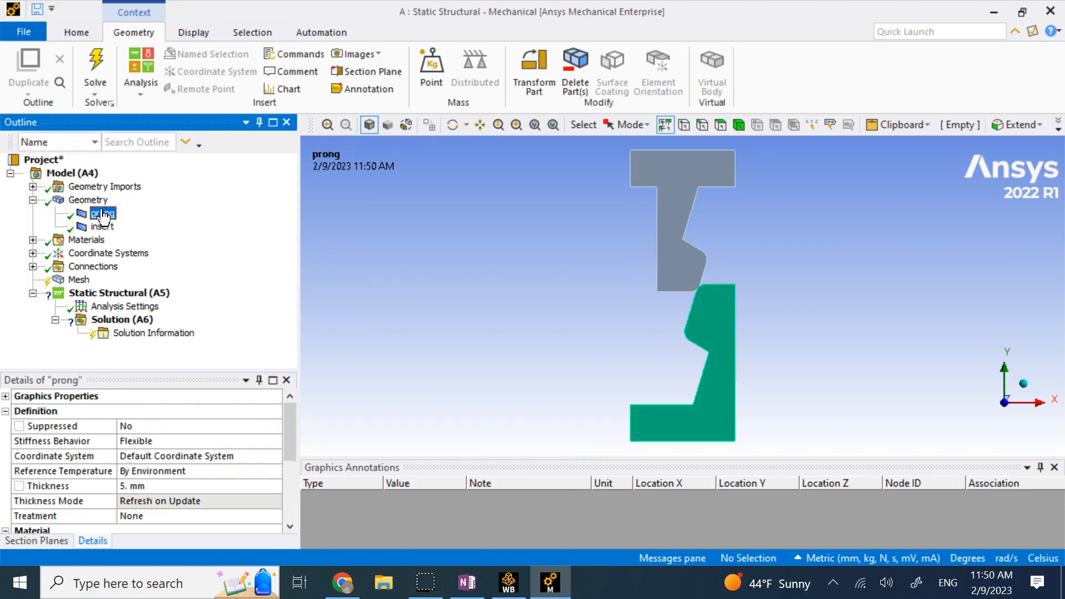
scroll(207, 444, "down", 2)
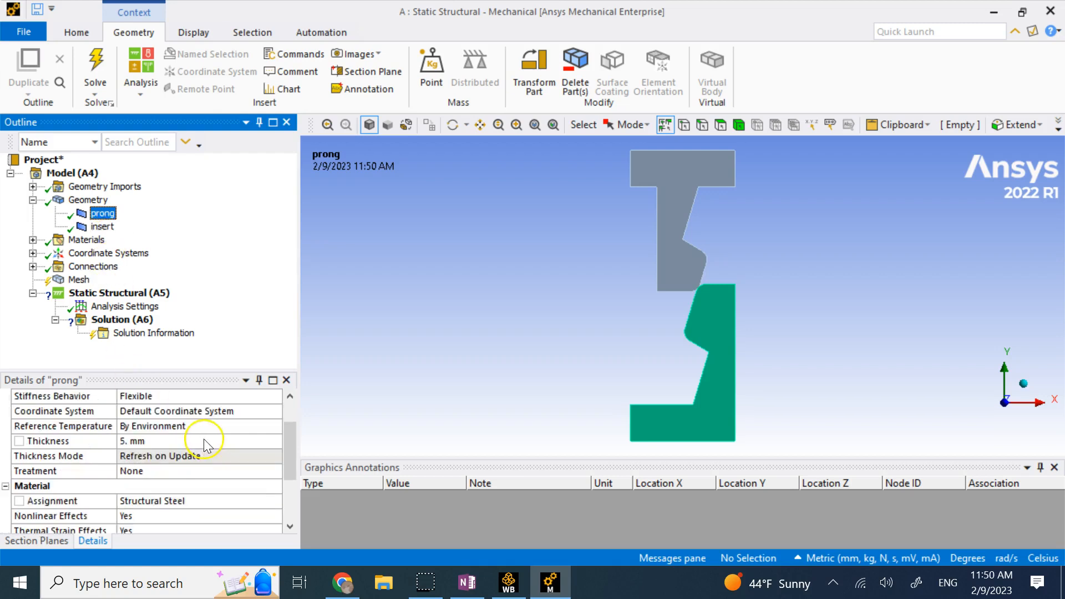
left_click(261, 456)
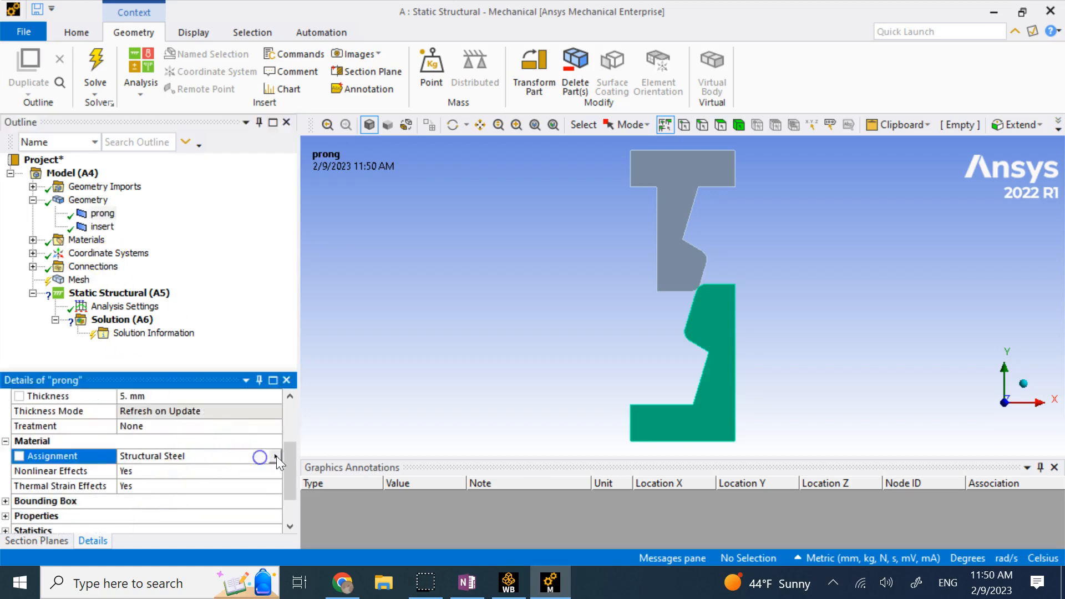
left_click(276, 456)
left_click(333, 330)
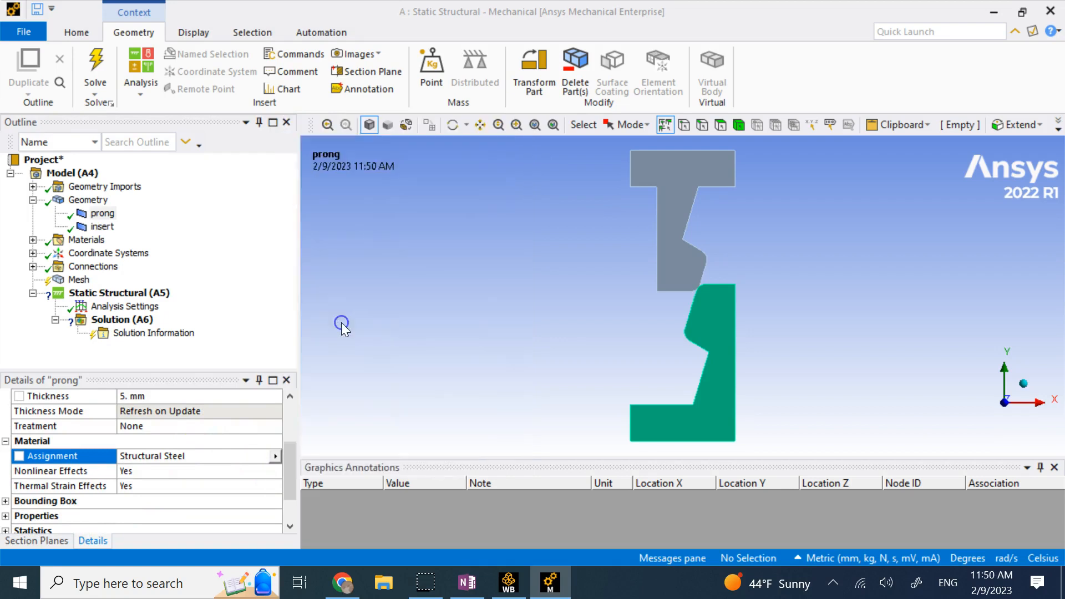
Assign Plastic as the insert body's material.
left_click(102, 226)
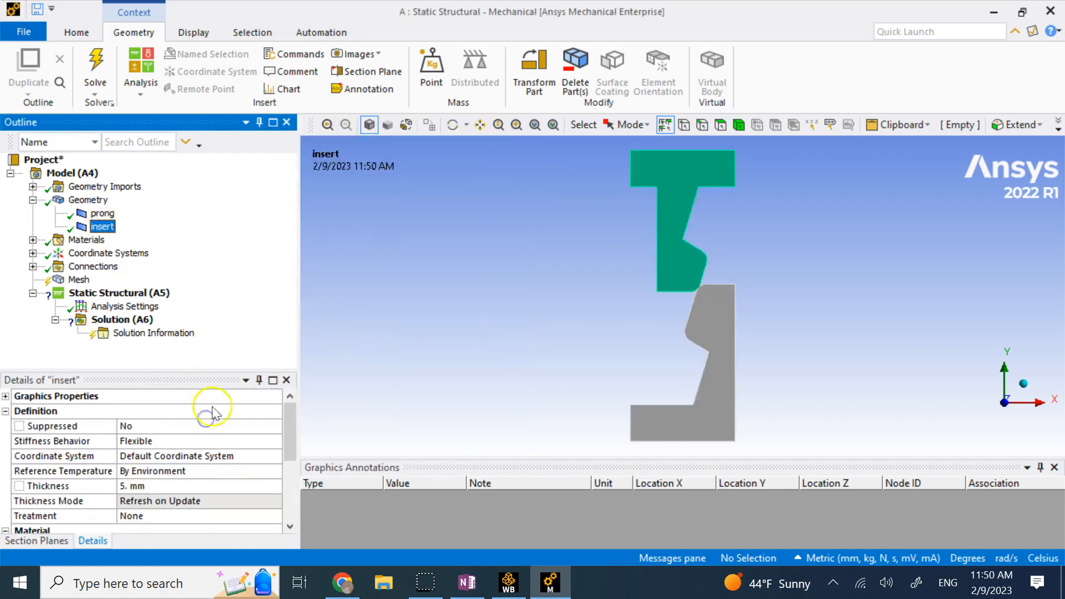
scroll(210, 409, "down", 2)
left_click(247, 462)
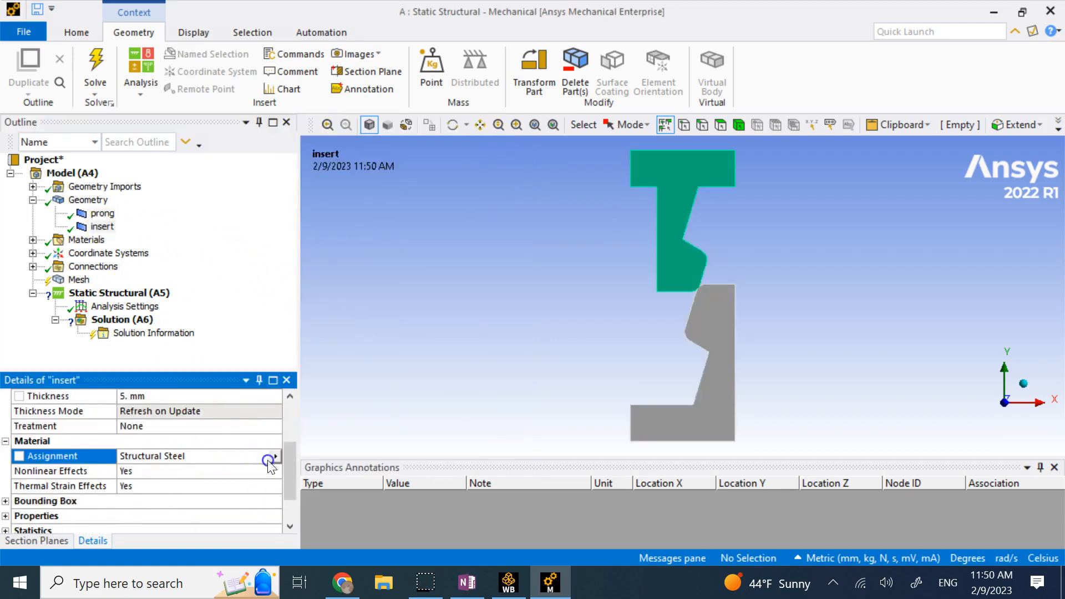
left_click(269, 460)
left_click(313, 331)
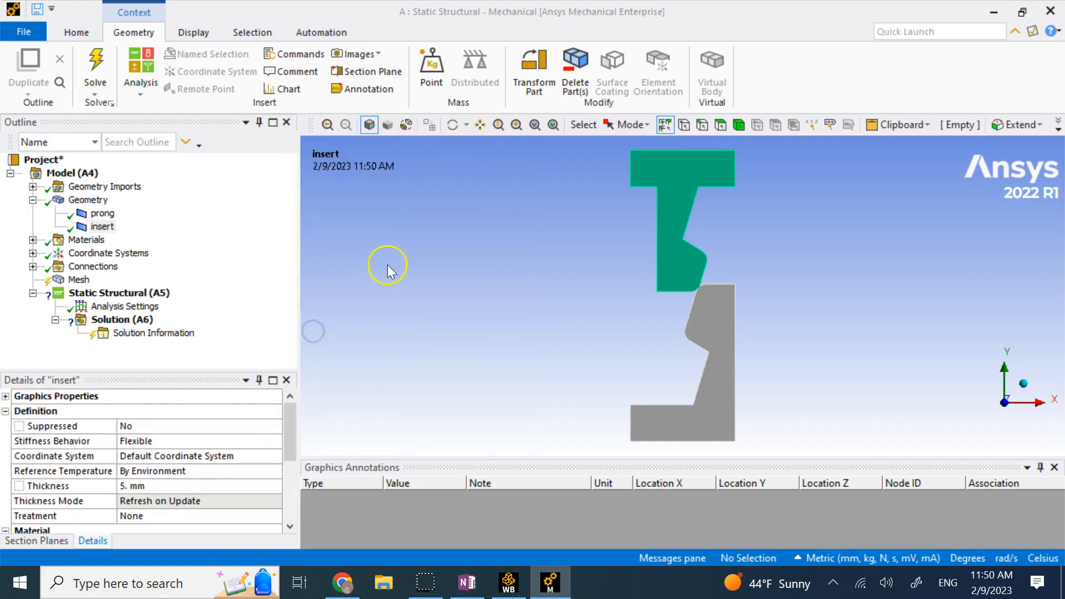
Review the Materials folder and expand Connections to show the contacts.
left_click(33, 199)
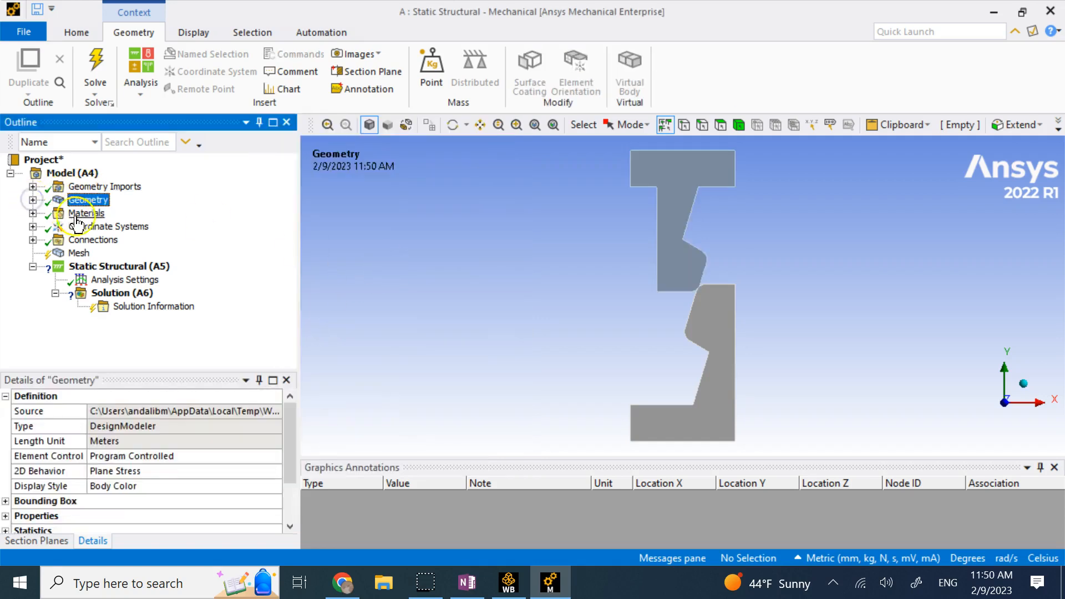
left_click(33, 213)
left_click(33, 213)
left_click(33, 213)
left_click(32, 213)
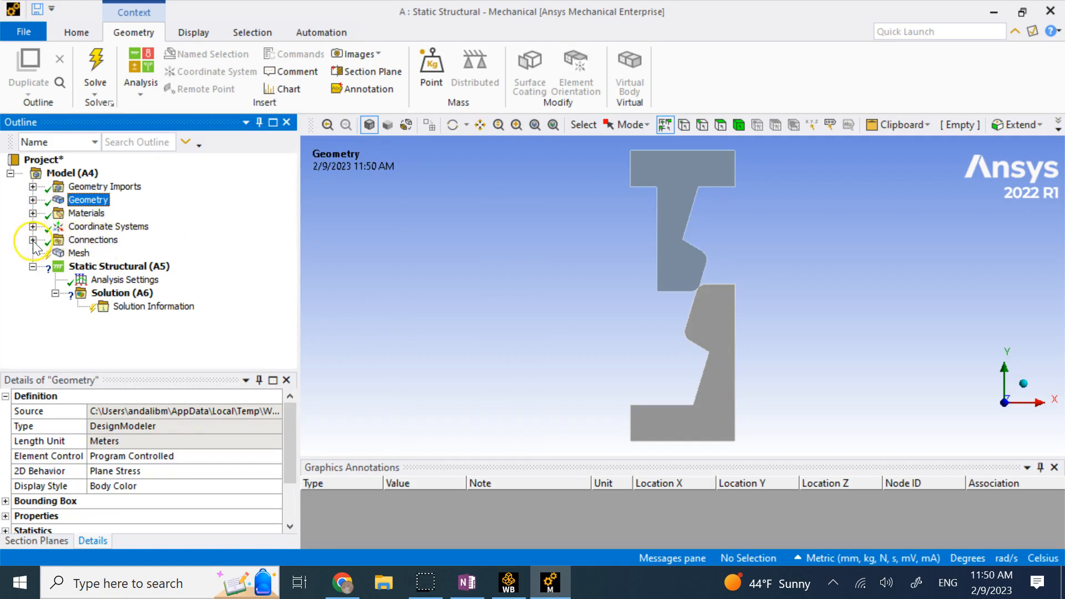
left_click(33, 240)
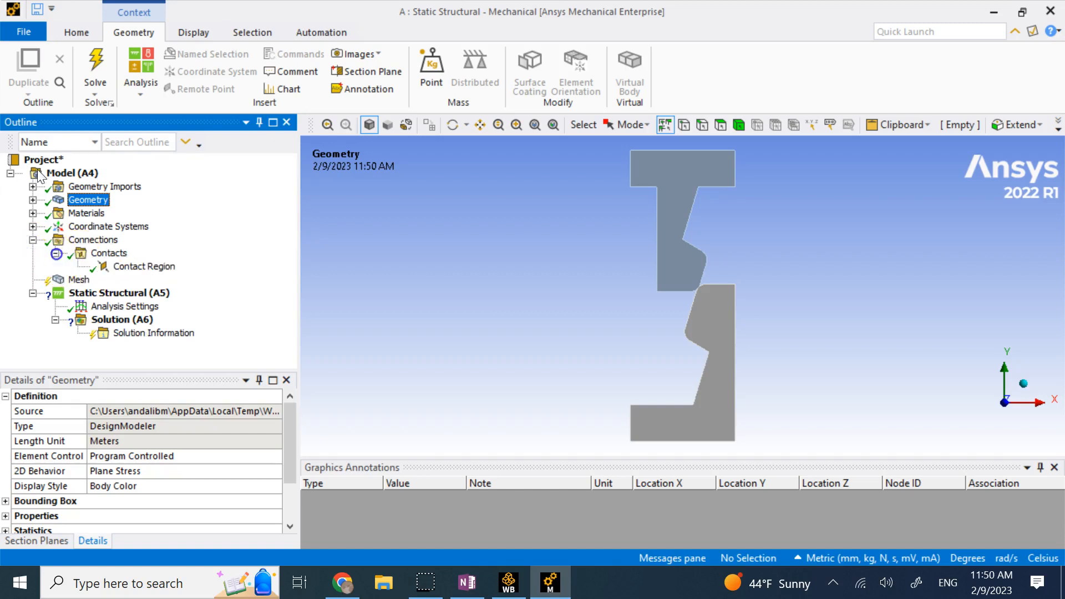
Set the contact region's Contact to four prong edges: corner, slanted, rounded and lower.
left_click(139, 267)
scroll(591, 287, "up", 3)
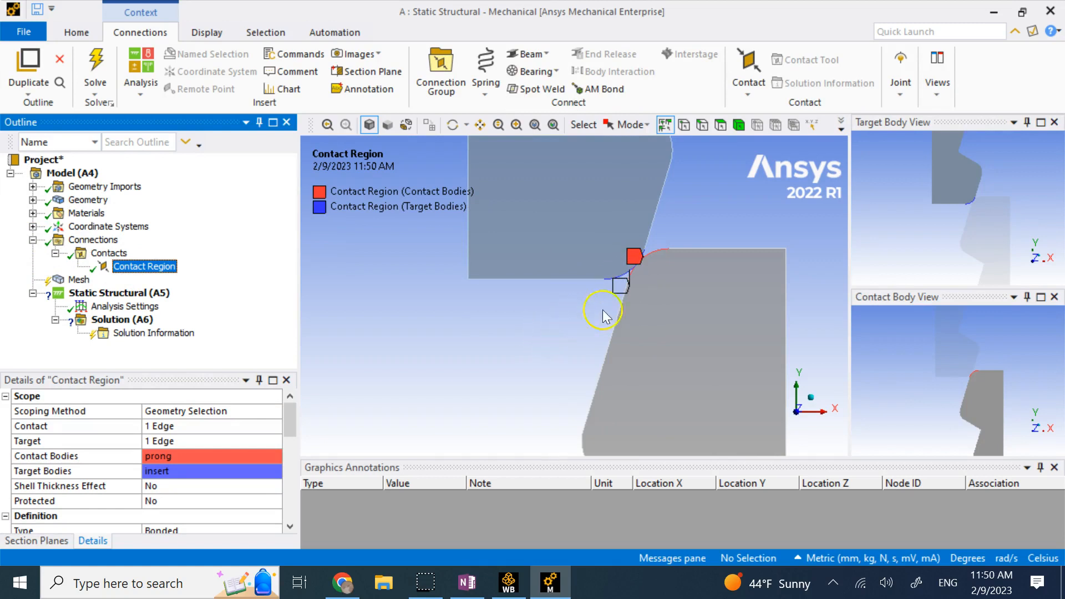
scroll(602, 319, "down", 3)
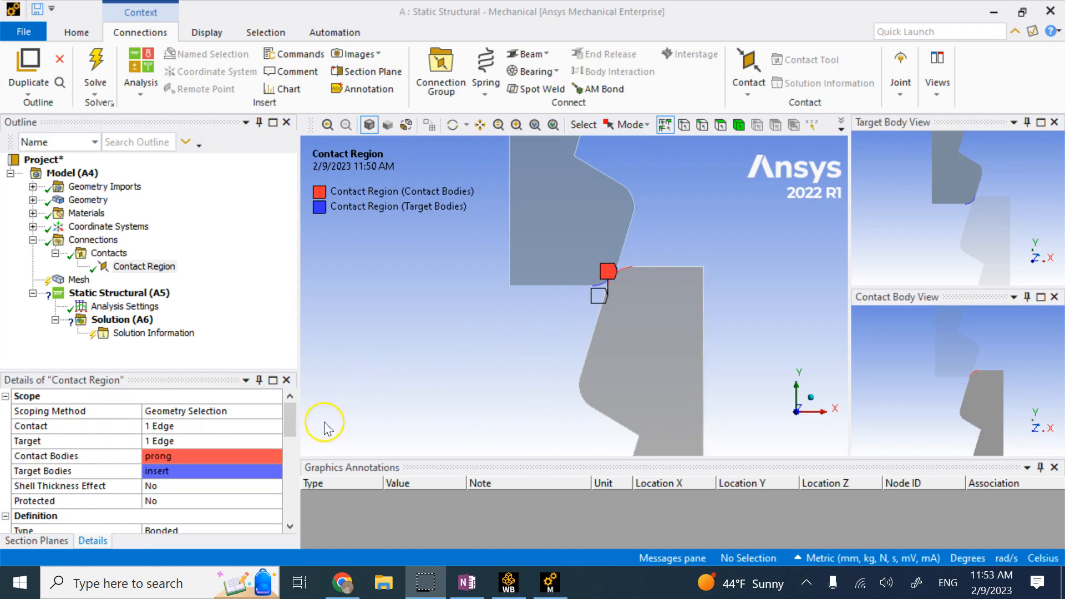
left_click(202, 428)
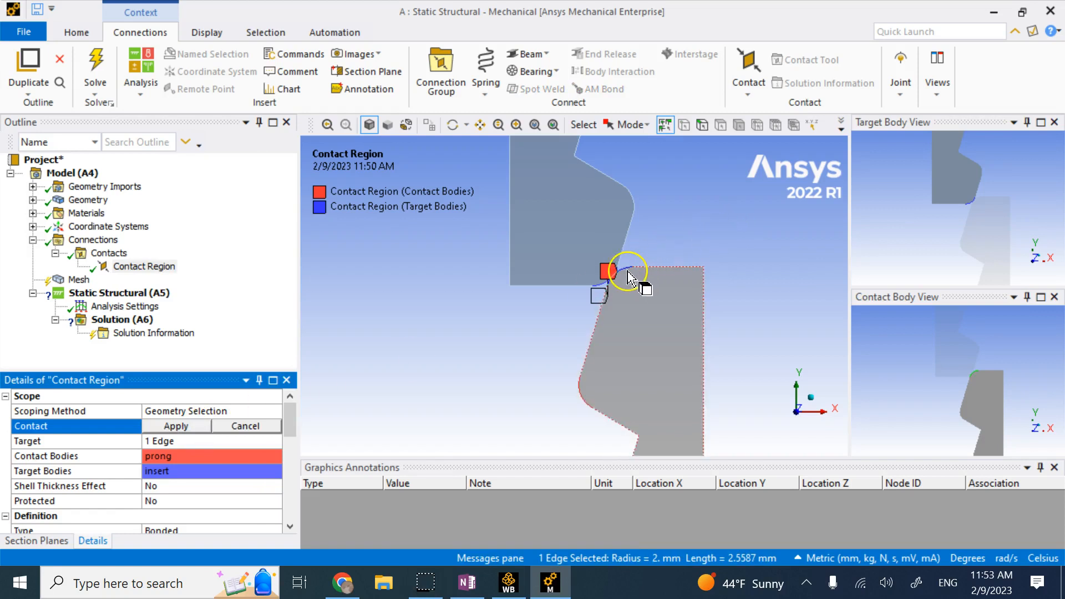
left_click(703, 124)
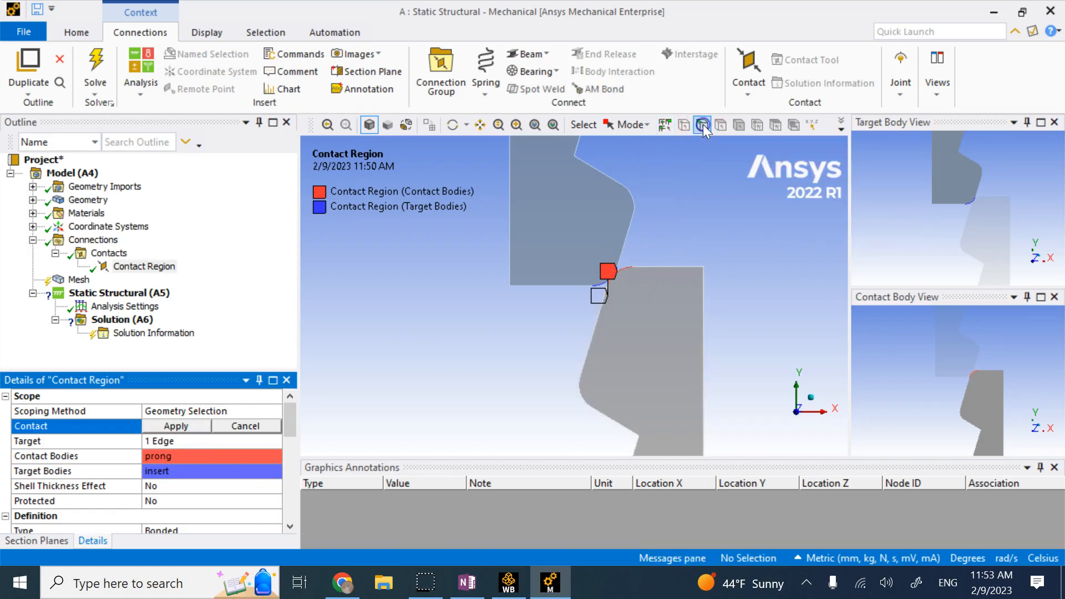
left_click(624, 278)
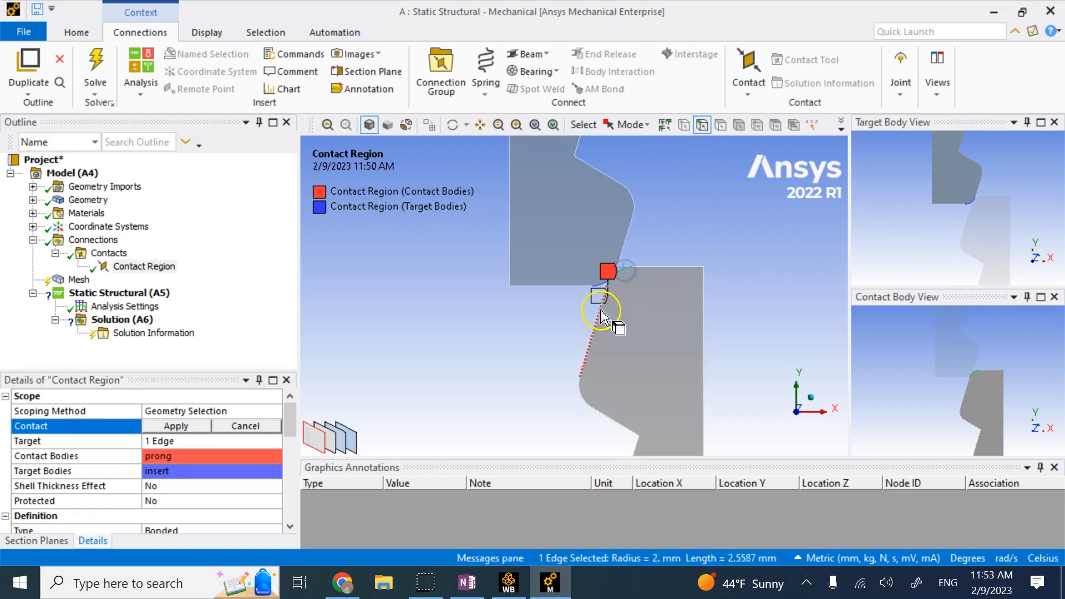
left_click(592, 355, "ctrl")
left_click(586, 397, "ctrl")
left_click(610, 430, "ctrl")
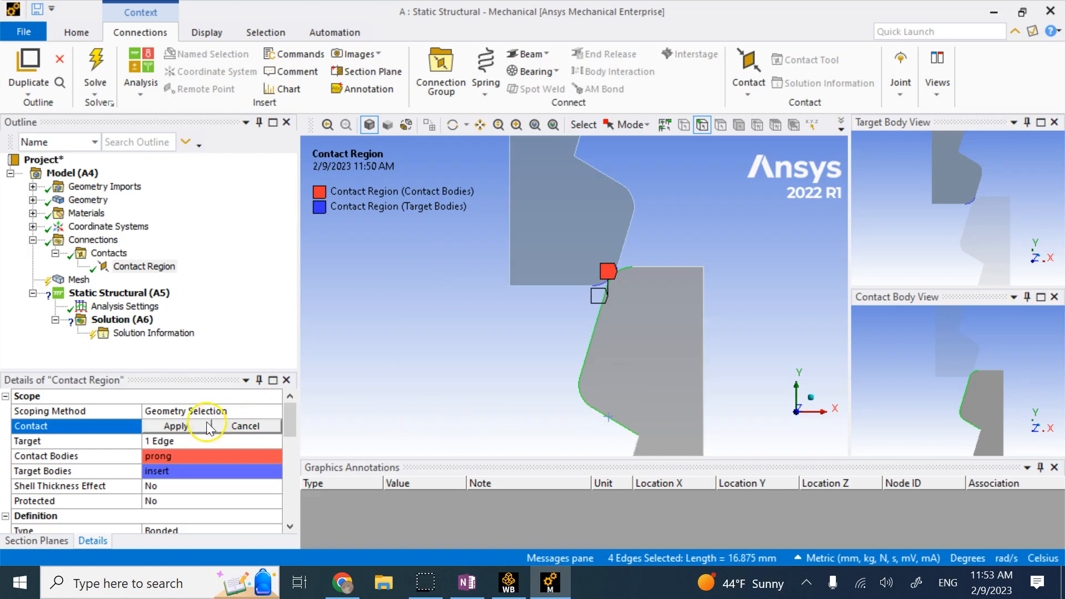
left_click(184, 427)
left_click(195, 440)
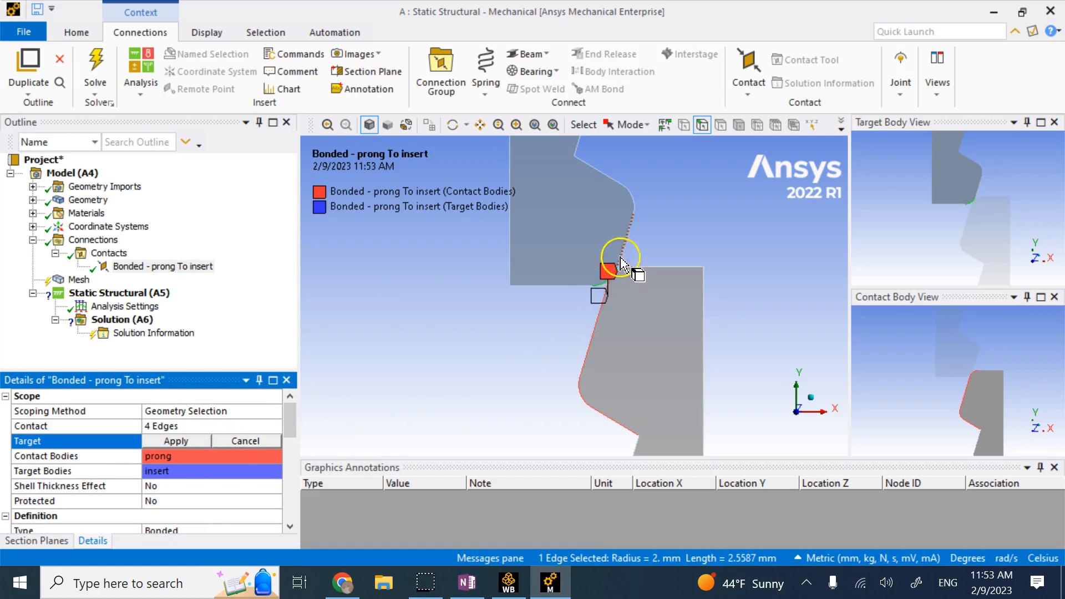
scroll(622, 256, "up", 3)
left_click(659, 219)
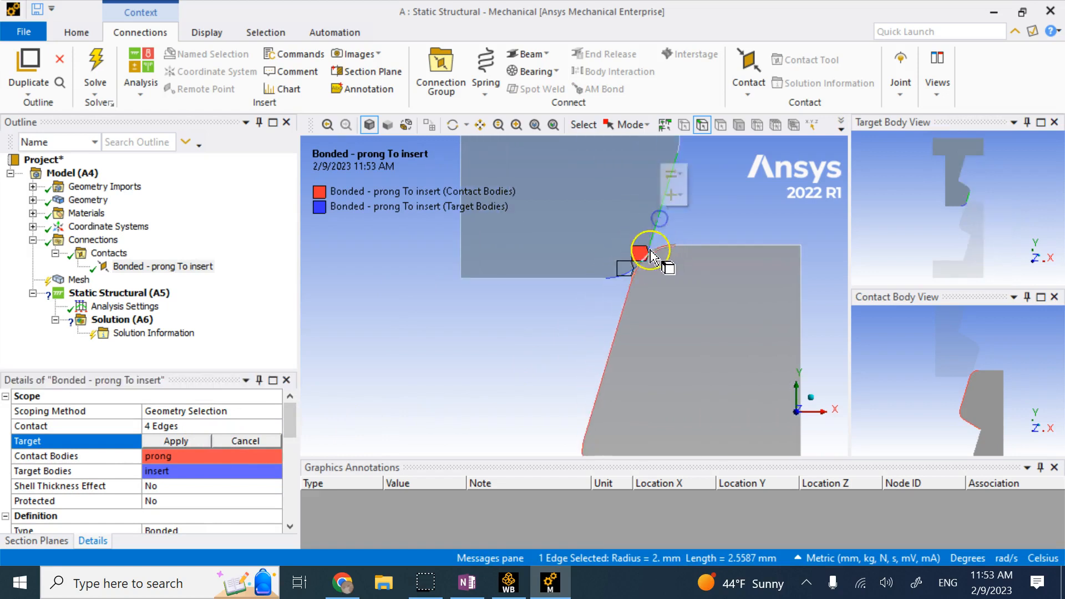
left_click(621, 279, "ctrl")
scroll(714, 210, "up", 2)
scroll(705, 200, "down", 5)
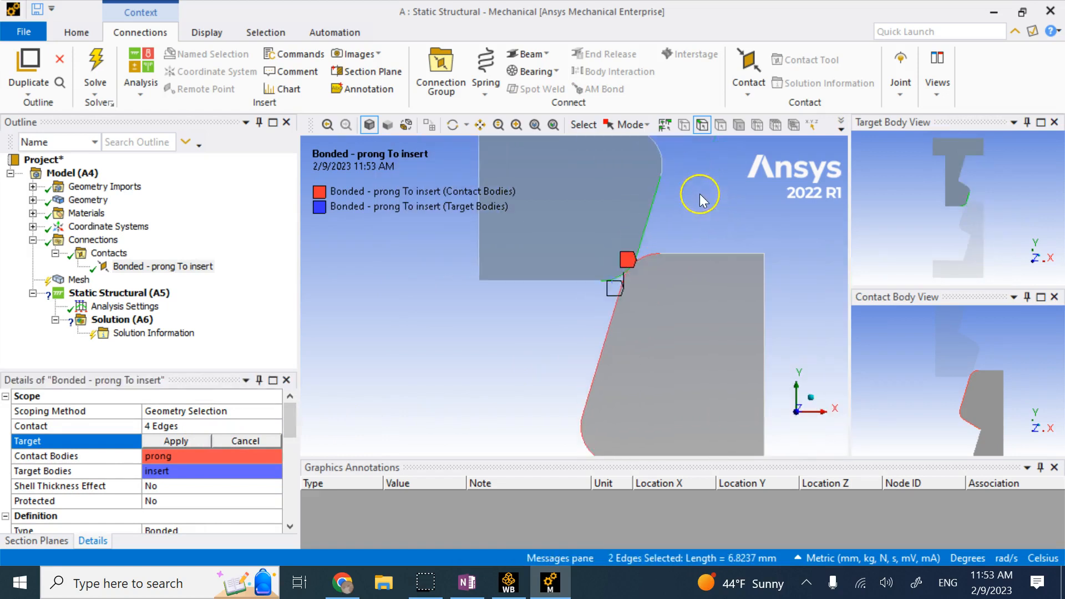
left_click(587, 212, "ctrl")
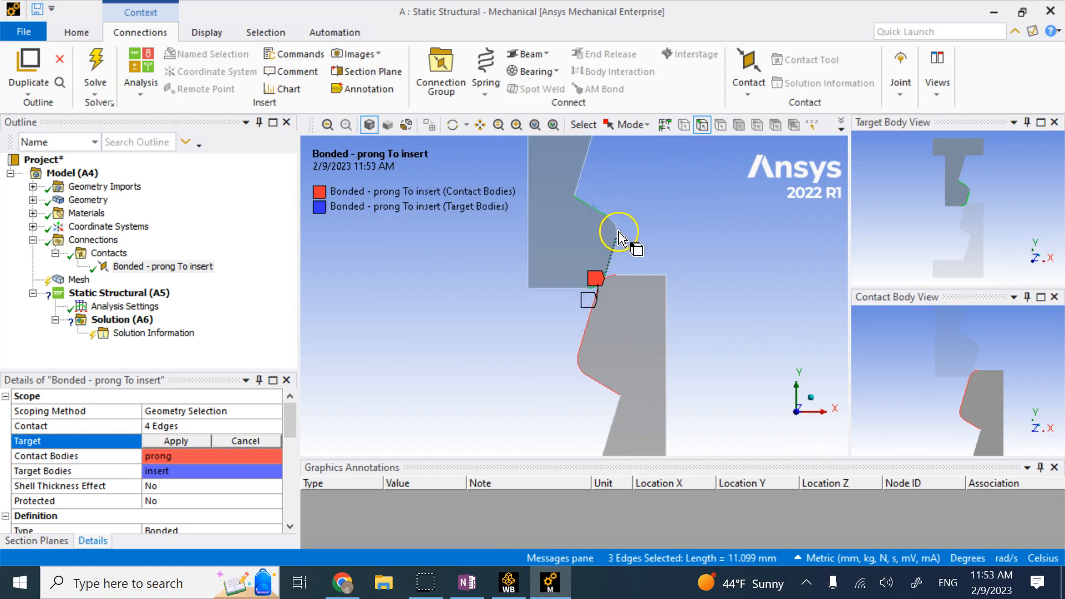
left_click(617, 236, "ctrl")
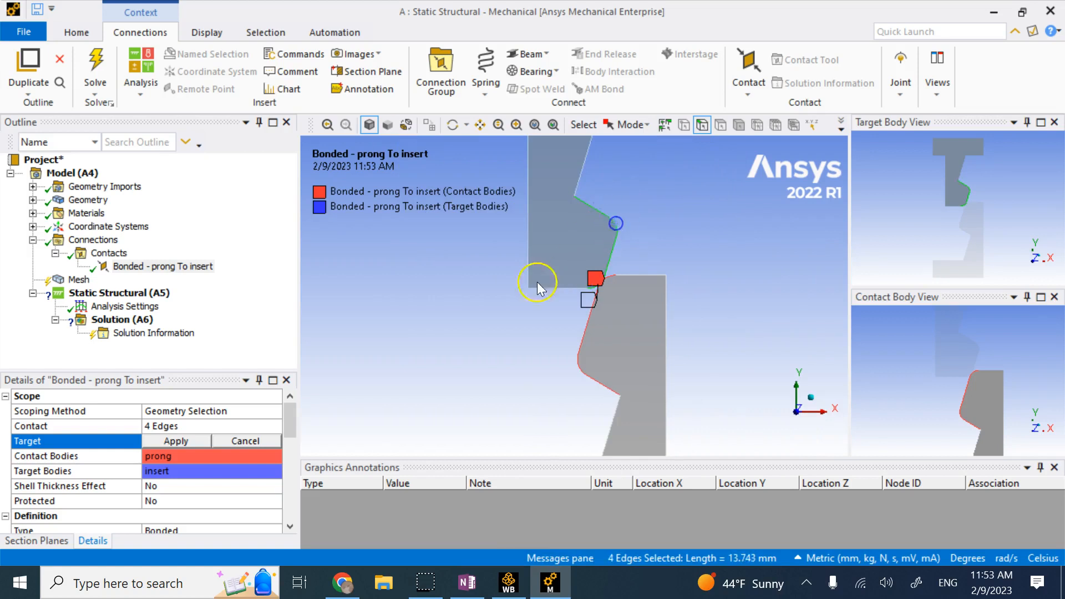
left_click(197, 438)
scroll(243, 427, "down", 2)
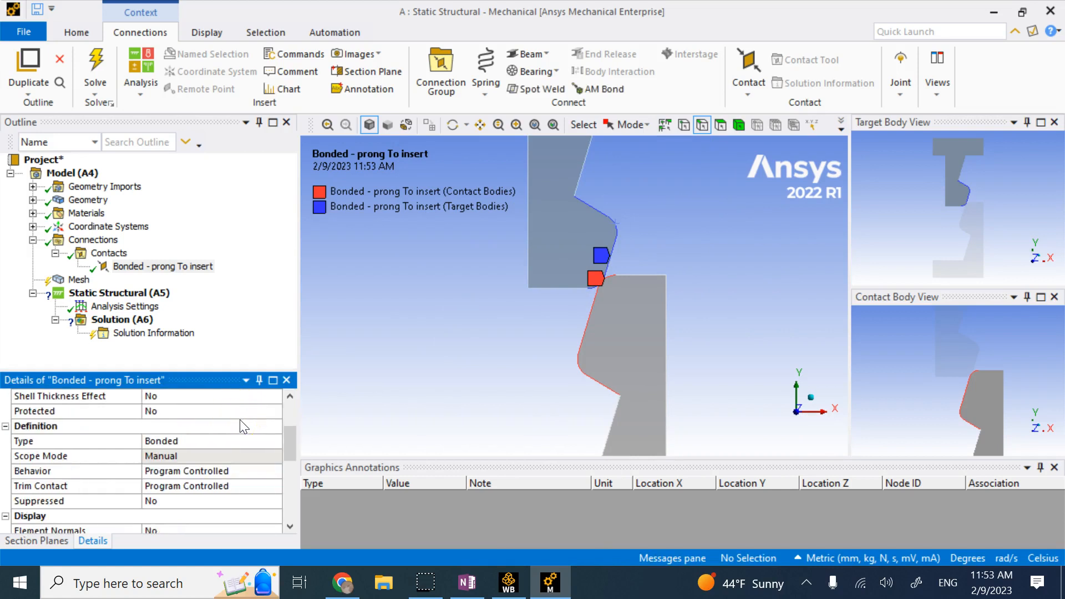
left_click(245, 441)
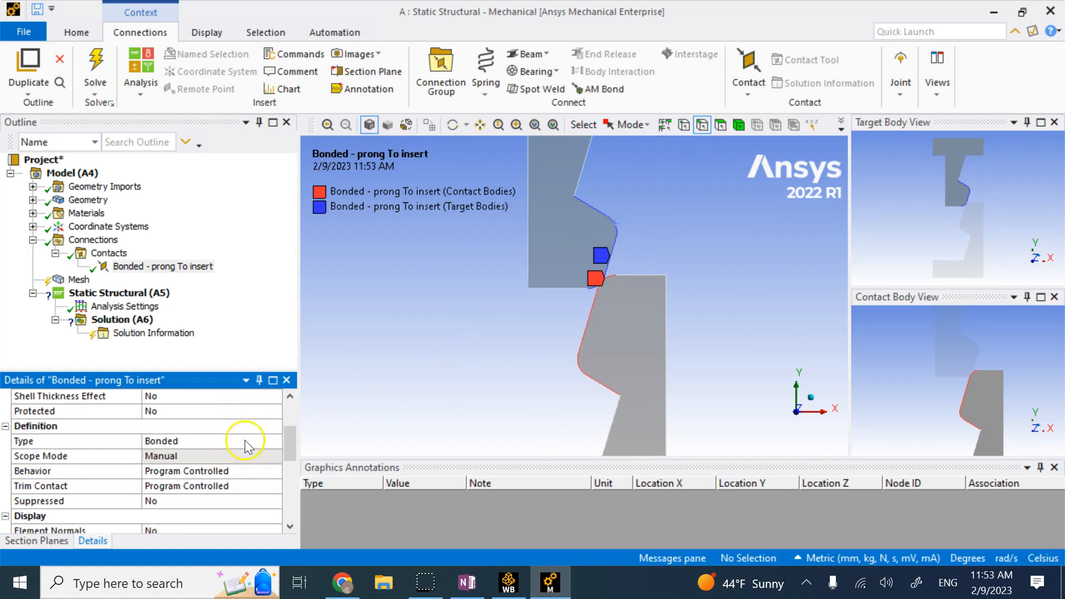
Make the prong-to-insert contact Frictional with a friction coefficient of 0.1.
left_click(275, 442)
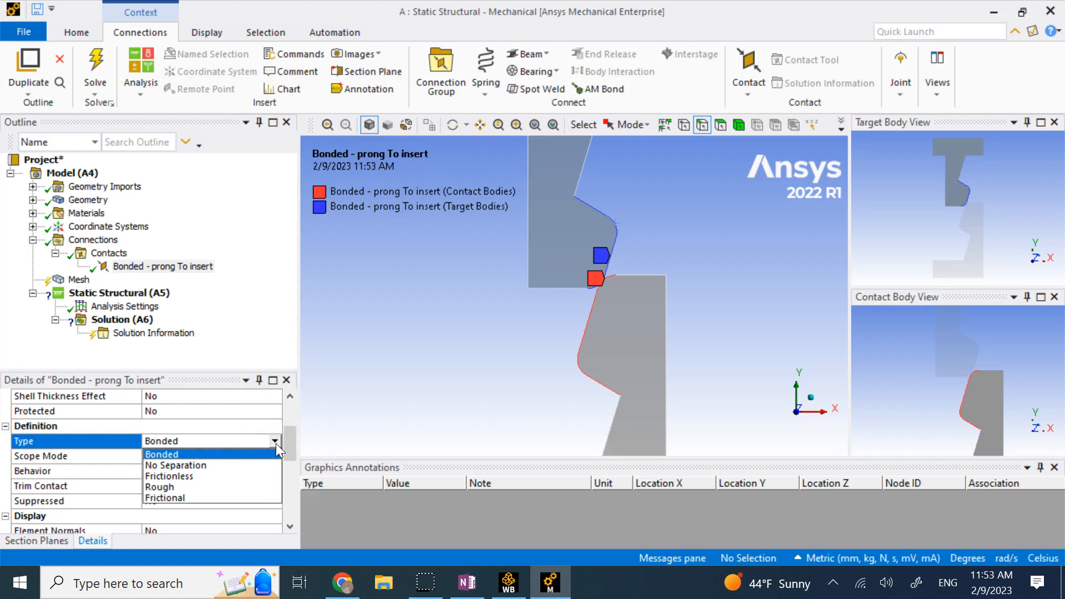
left_click(177, 498)
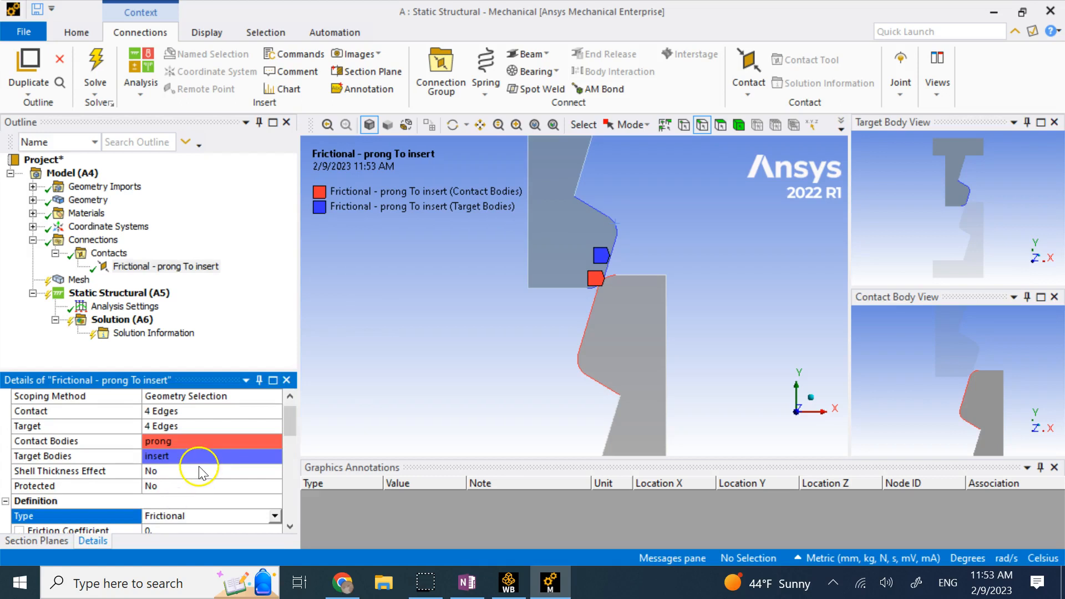
left_click(185, 487)
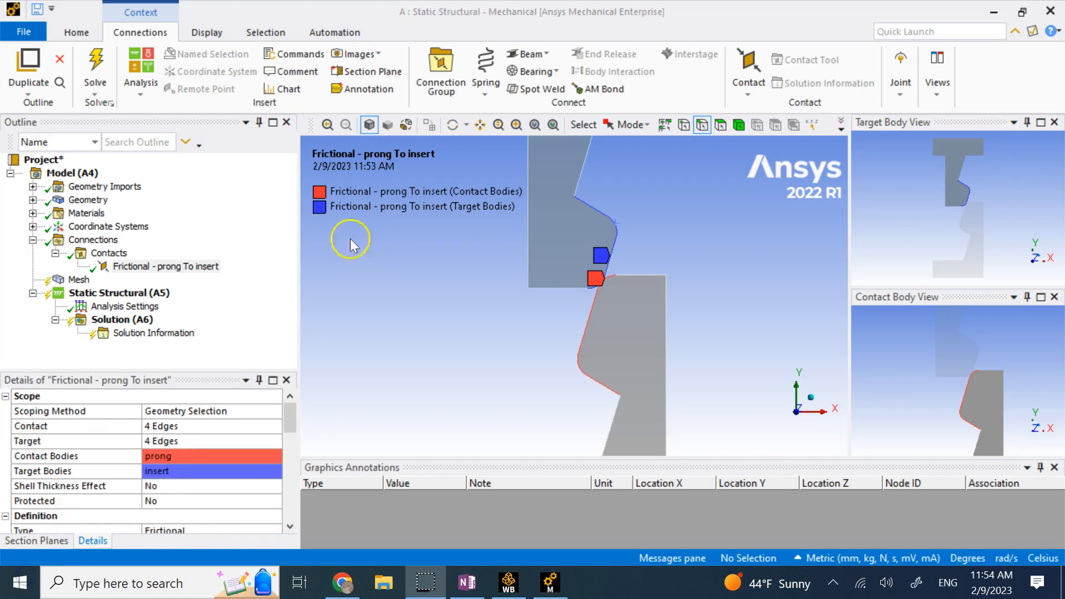
Generate the mesh of the prong and insert from the Mesh branch.
left_click(33, 239)
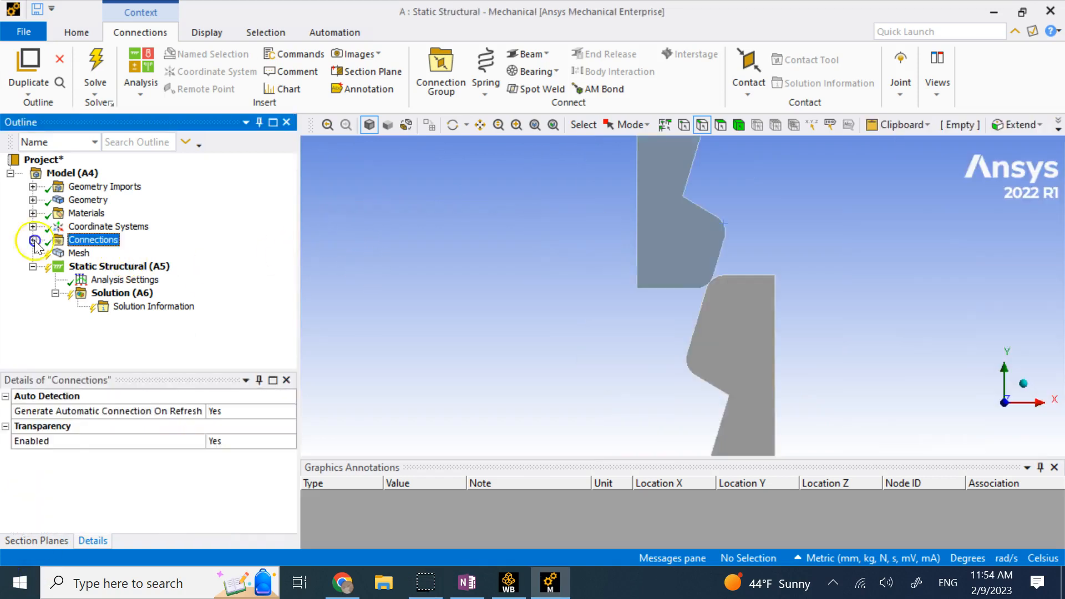
left_click(78, 253)
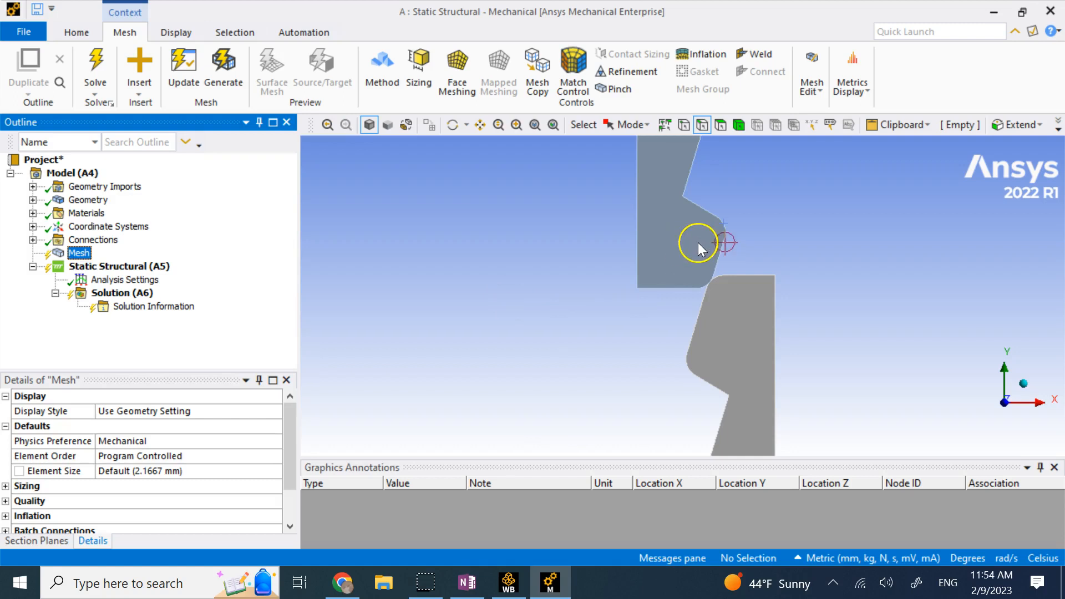
right_click(84, 254)
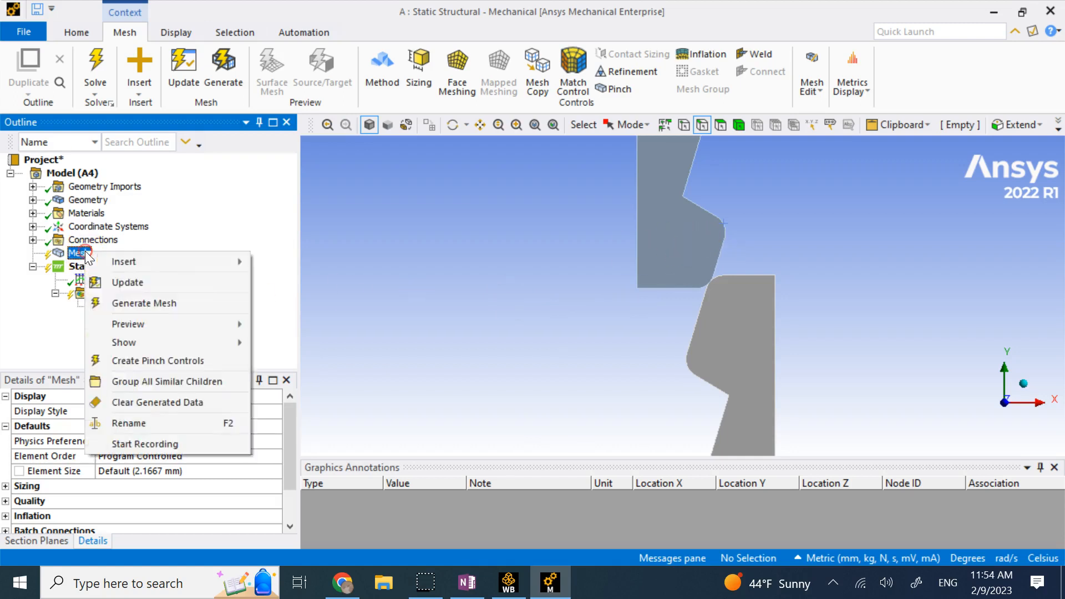
left_click(161, 304)
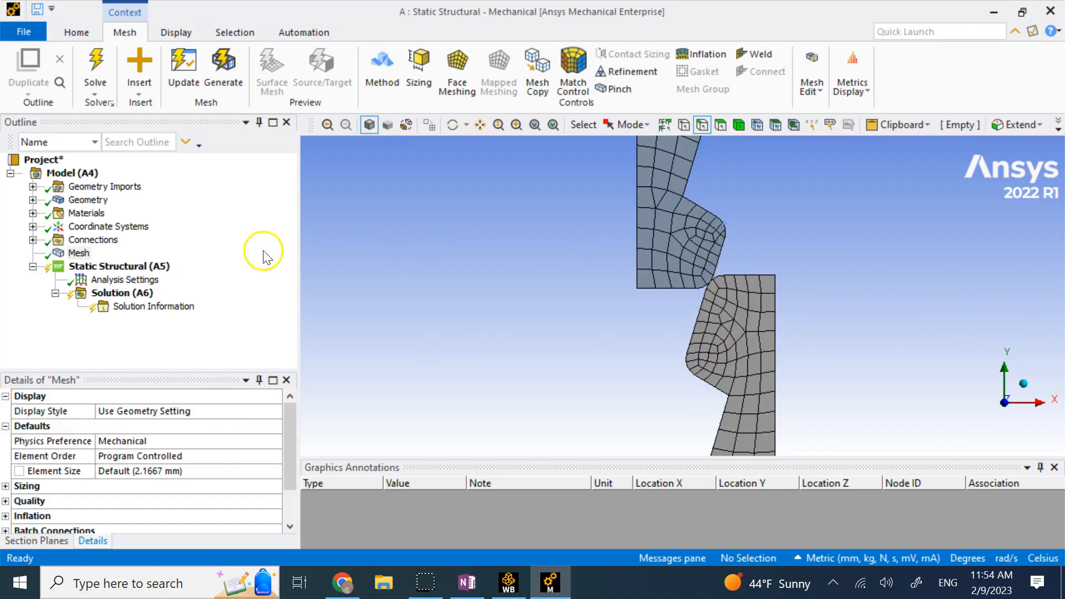
Set the global mesh Element Size to 1.0 mm.
left_click(194, 470)
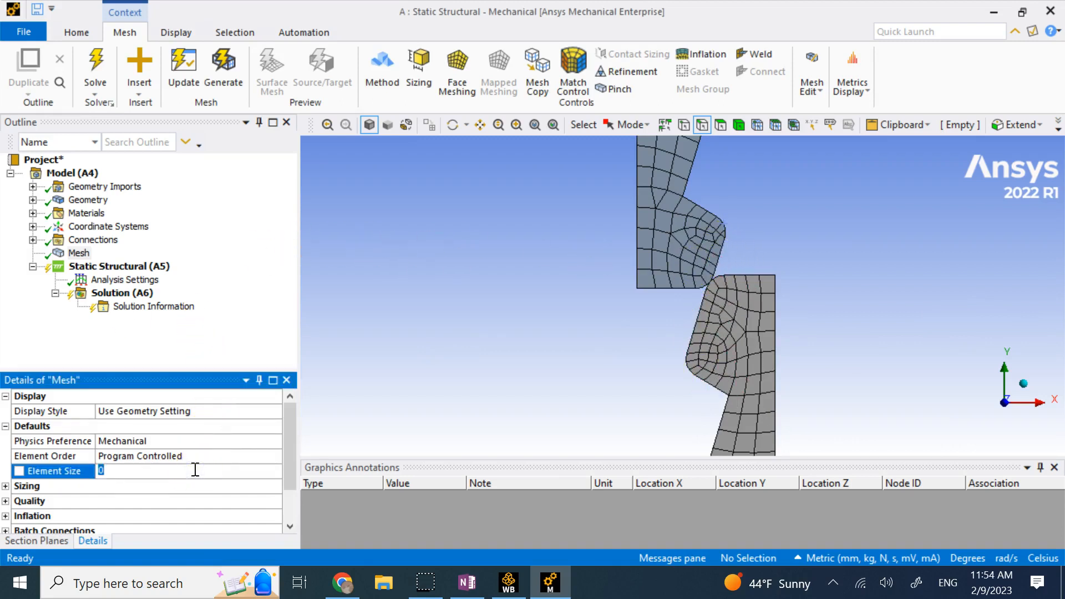
type("1")
key("Return")
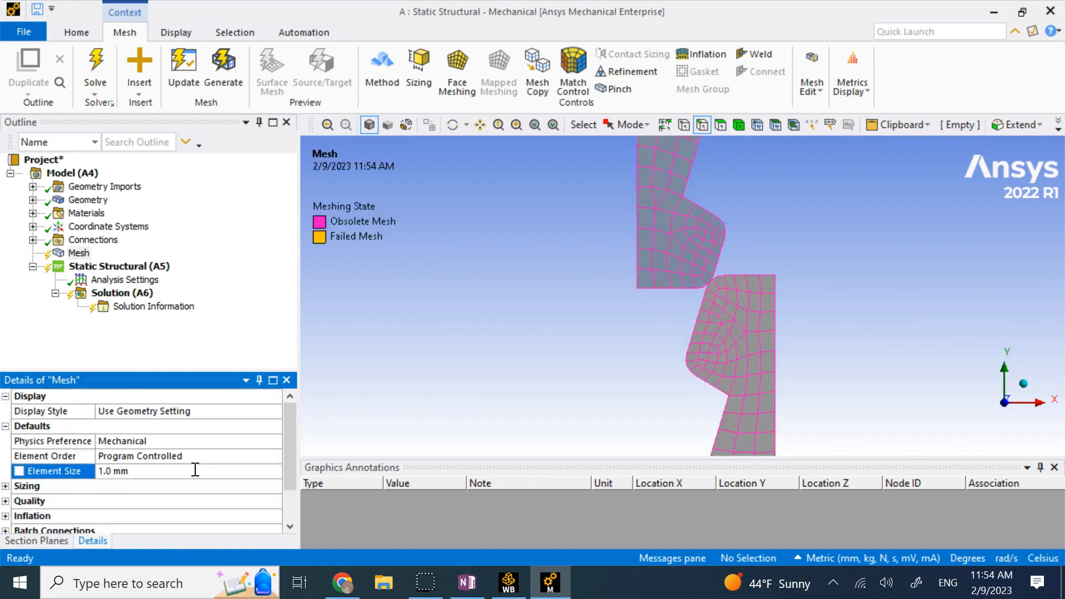
left_click(446, 324)
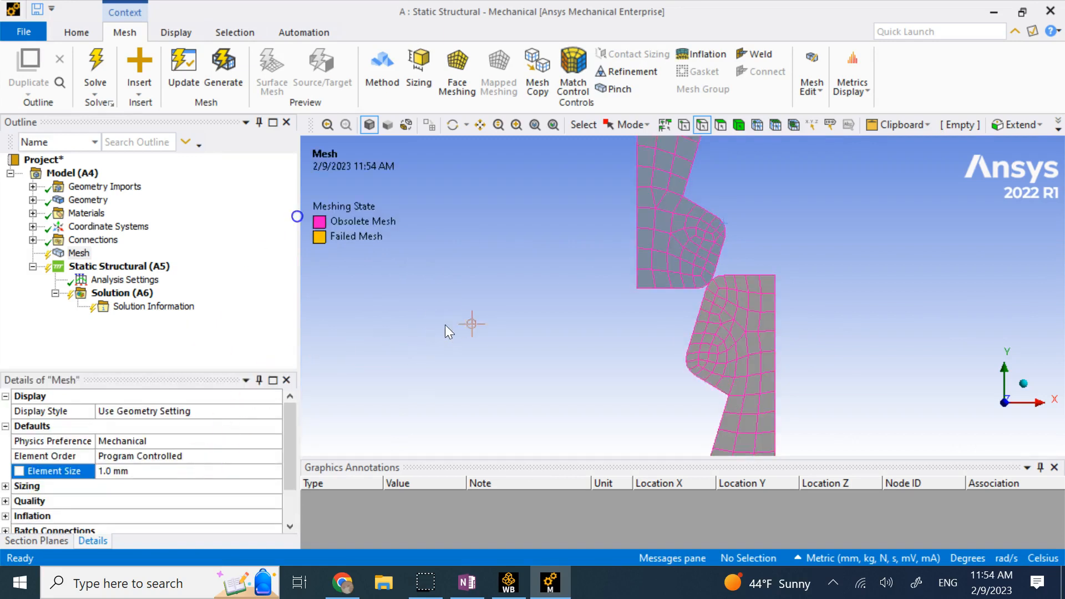
left_click(85, 240)
right_click(86, 239)
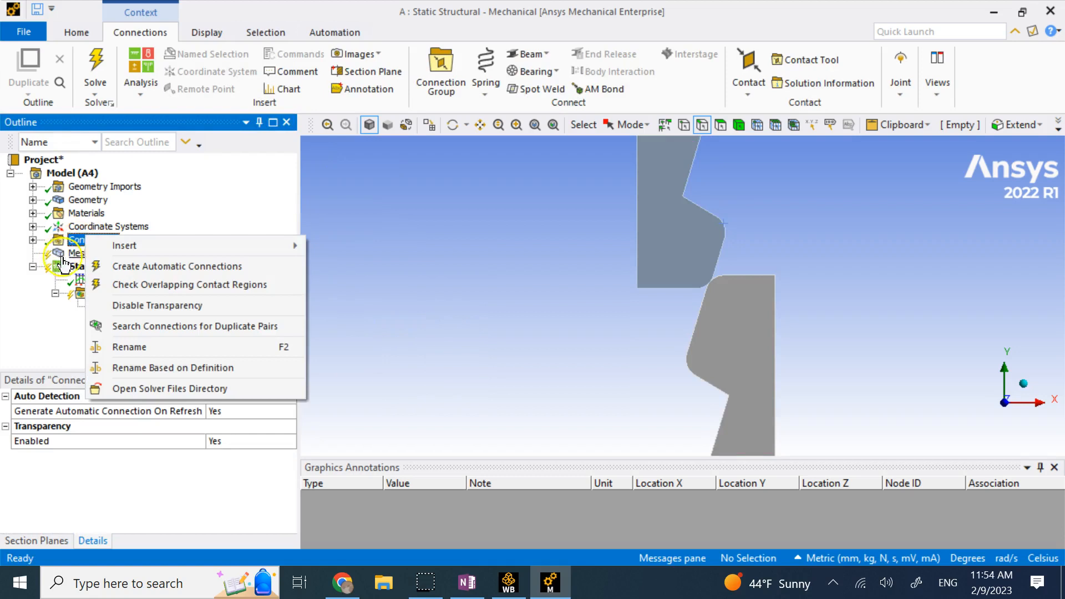
left_click(75, 253)
Insert a mesh Refinement and select the first three curved contact edges of the prong.
right_click(76, 253)
mouse_move(133, 264)
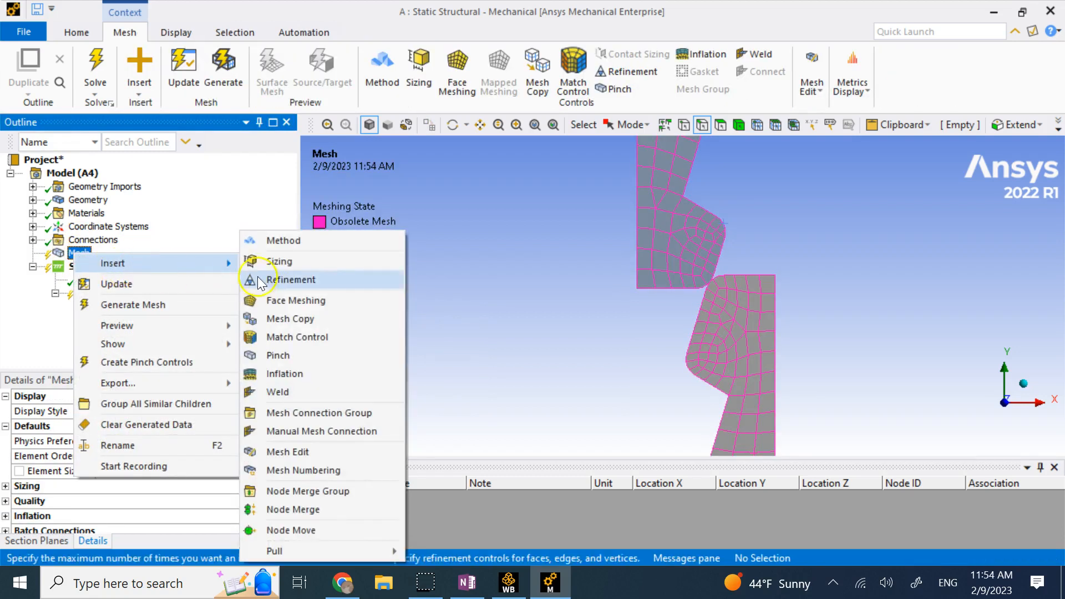
left_click(336, 281)
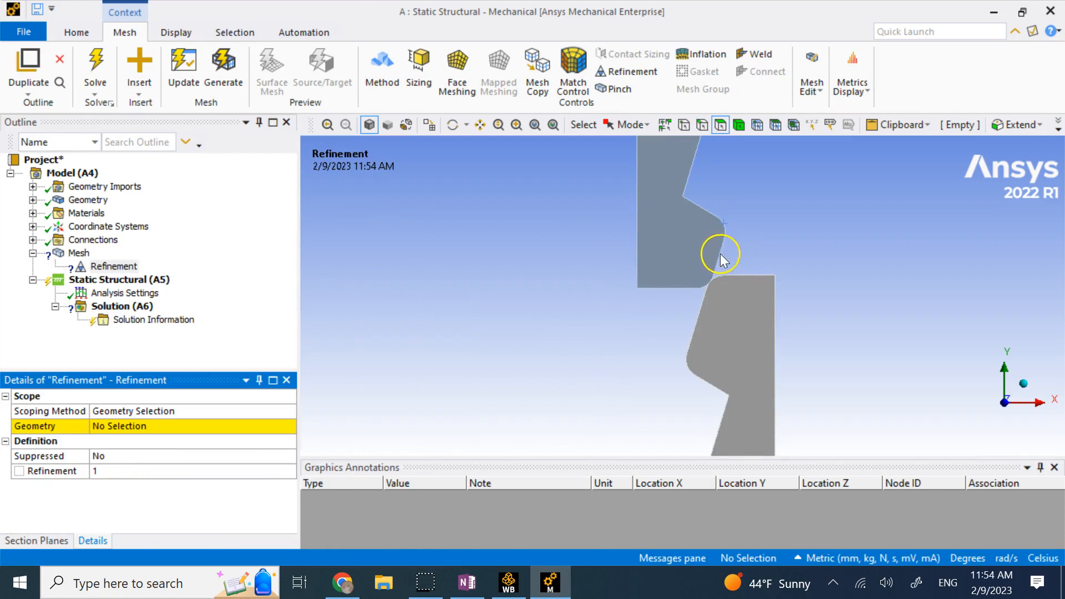
left_click(701, 129)
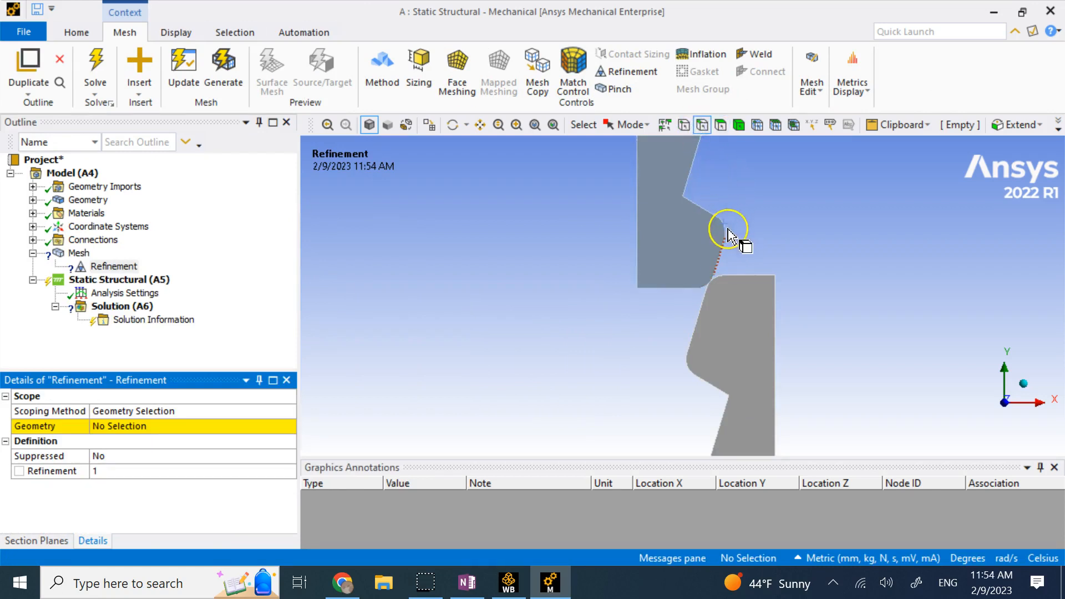
left_click(710, 219)
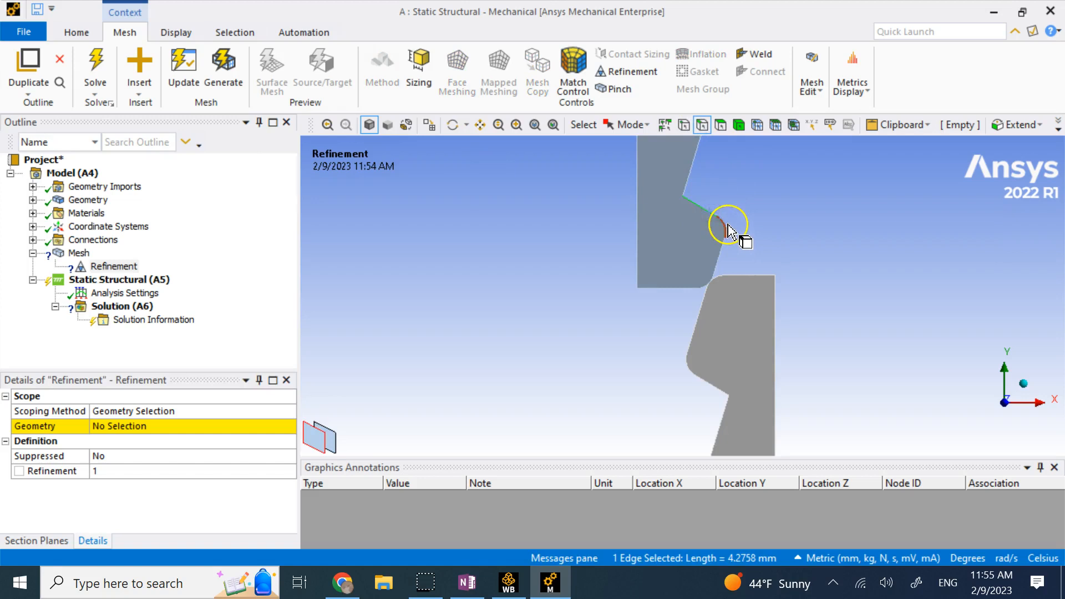
left_click(723, 236, "ctrl")
left_click(723, 252, "ctrl")
Add the fillet, slanted and bottom edges, then apply all 8 edges to the refinement.
scroll(724, 278, "up", 5)
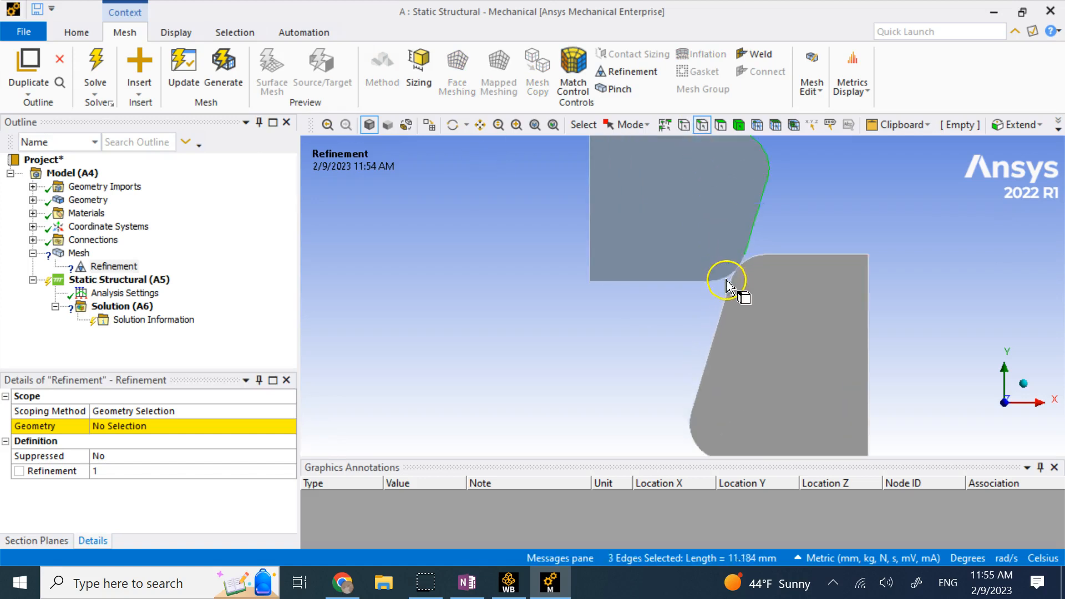
left_click(720, 279, "ctrl")
left_click(753, 263, "ctrl")
left_click(725, 312, "ctrl")
left_click(698, 436, "ctrl")
scroll(720, 439, "down", 2)
left_click(727, 452, "ctrl")
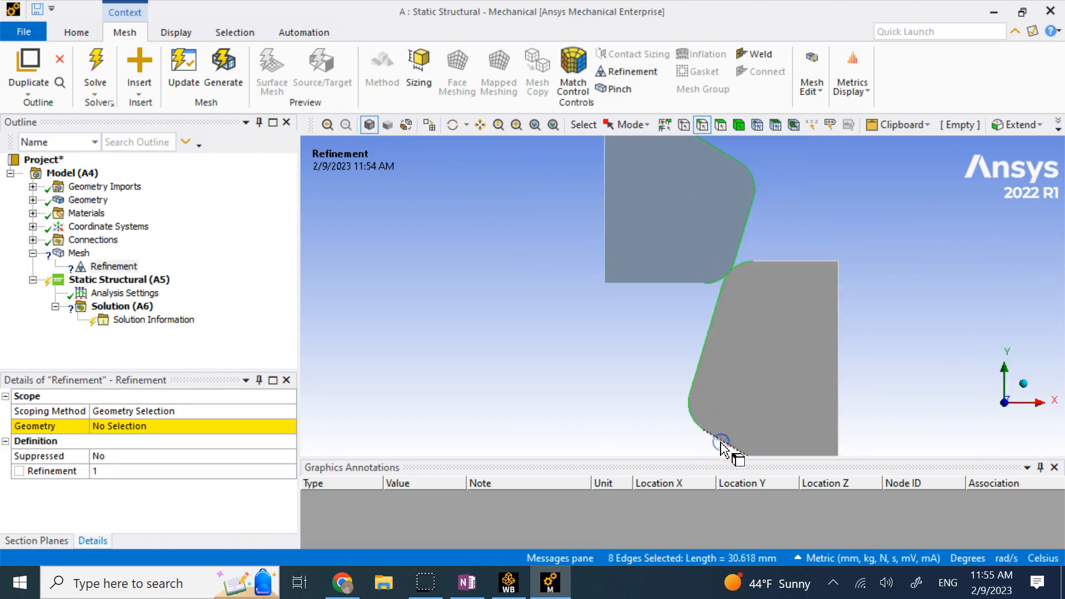
left_click(161, 437)
left_click(161, 433)
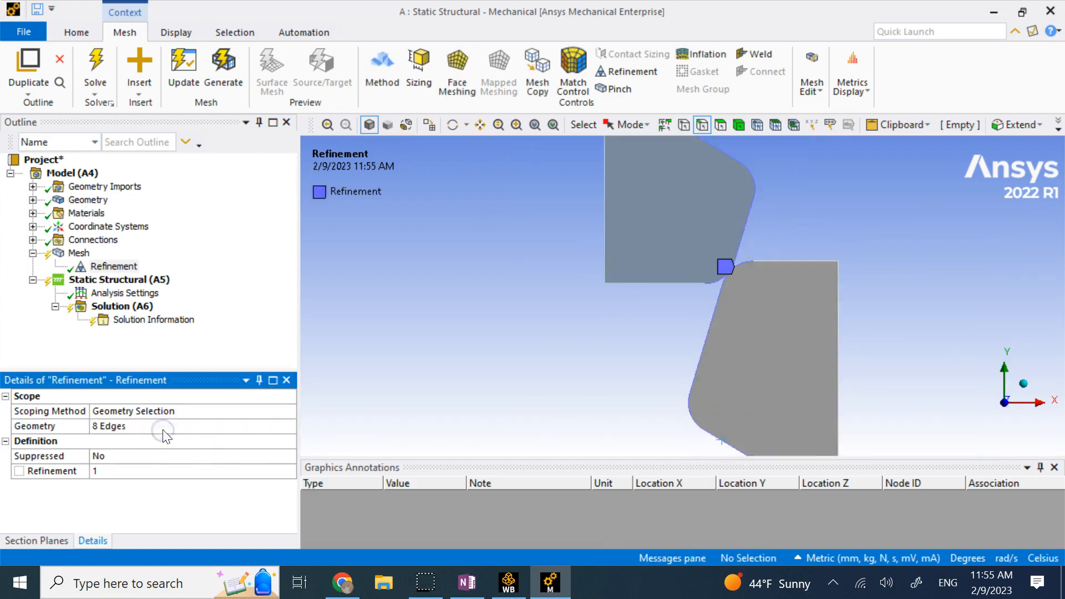
Update the mesh with 1 mm sizing and edge refinement, zooming to inspect the finer contact elements.
right_click(78, 253)
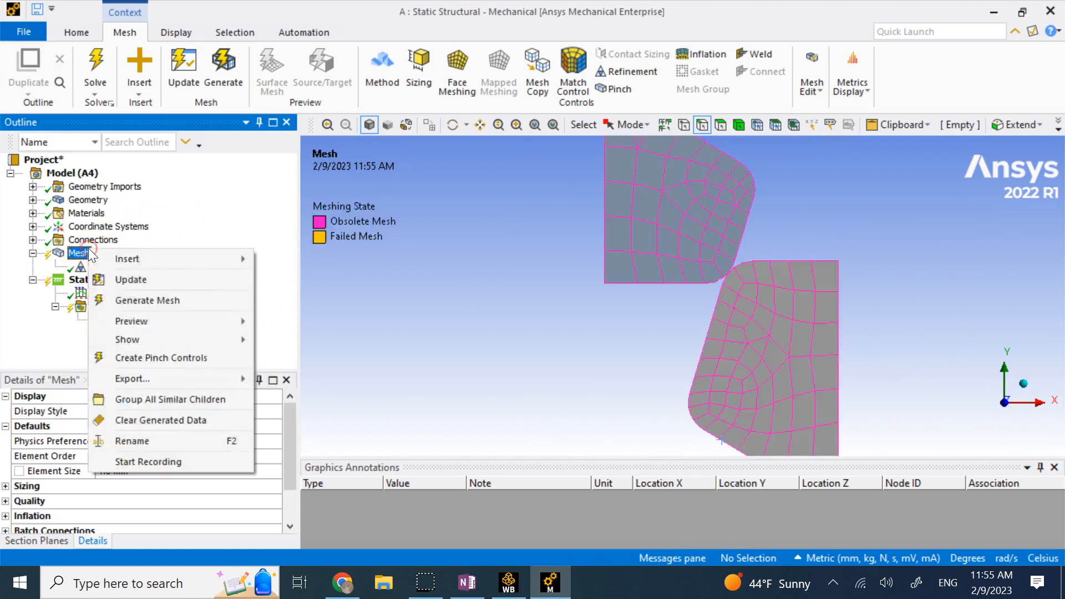
left_click(156, 286)
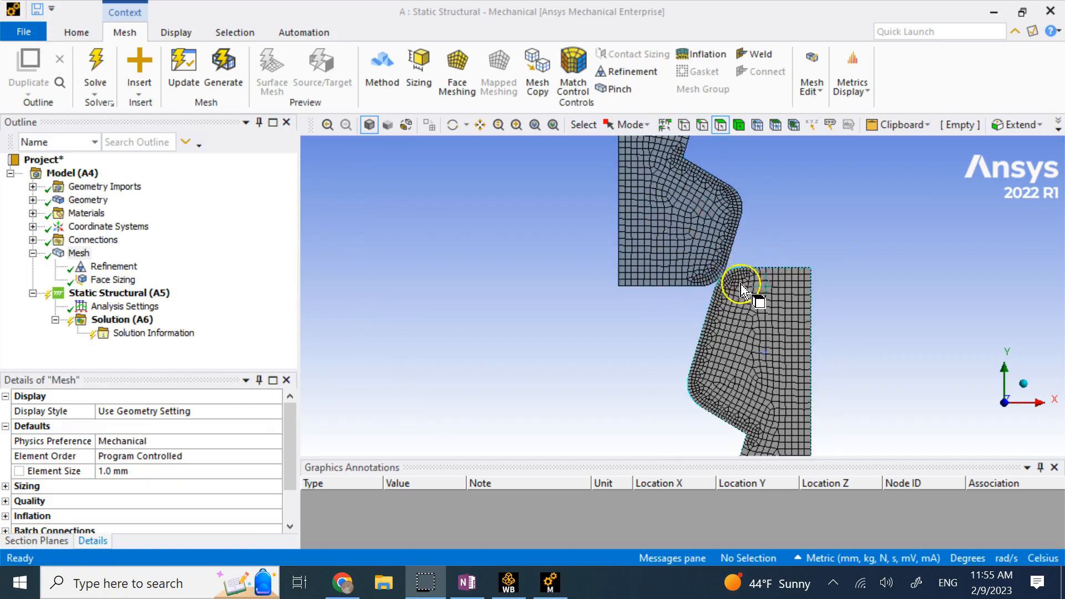
scroll(707, 296, "down", 4)
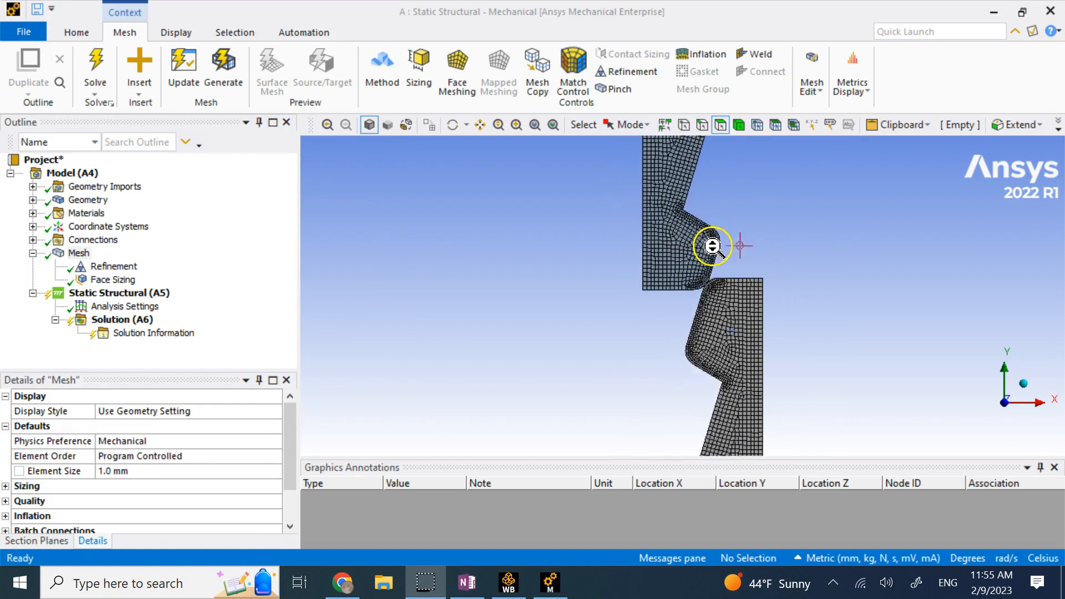
scroll(719, 267, "up", 5)
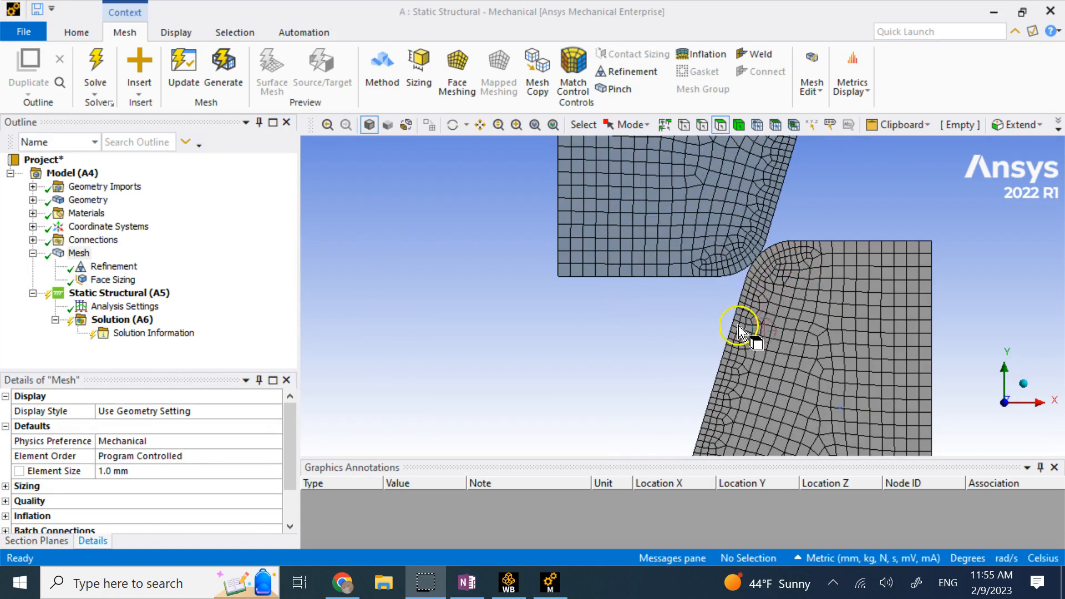
scroll(797, 248, "down", 5)
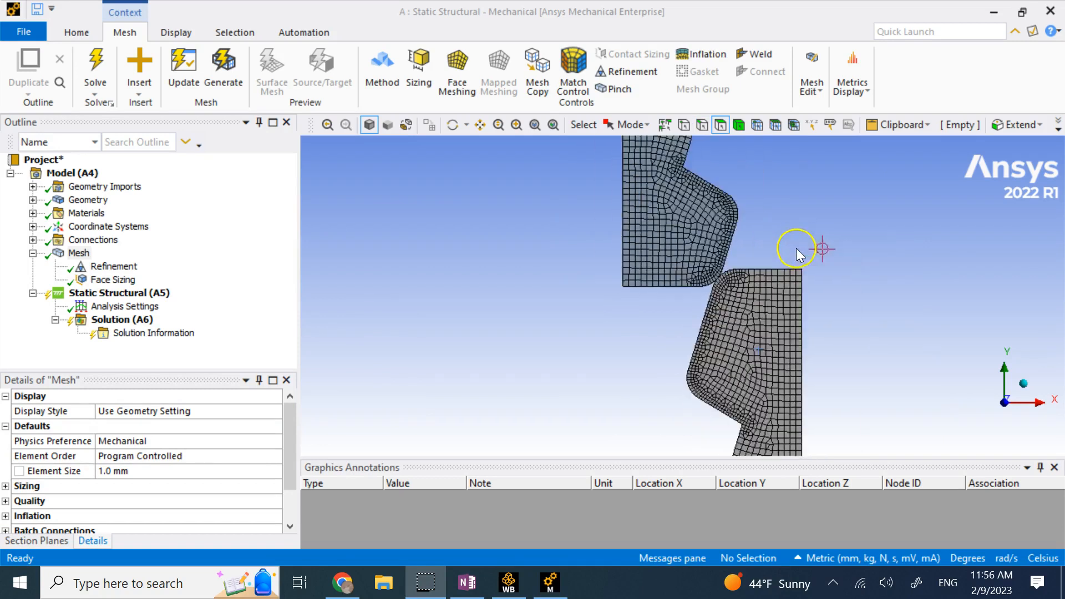
scroll(796, 250, "down", 2)
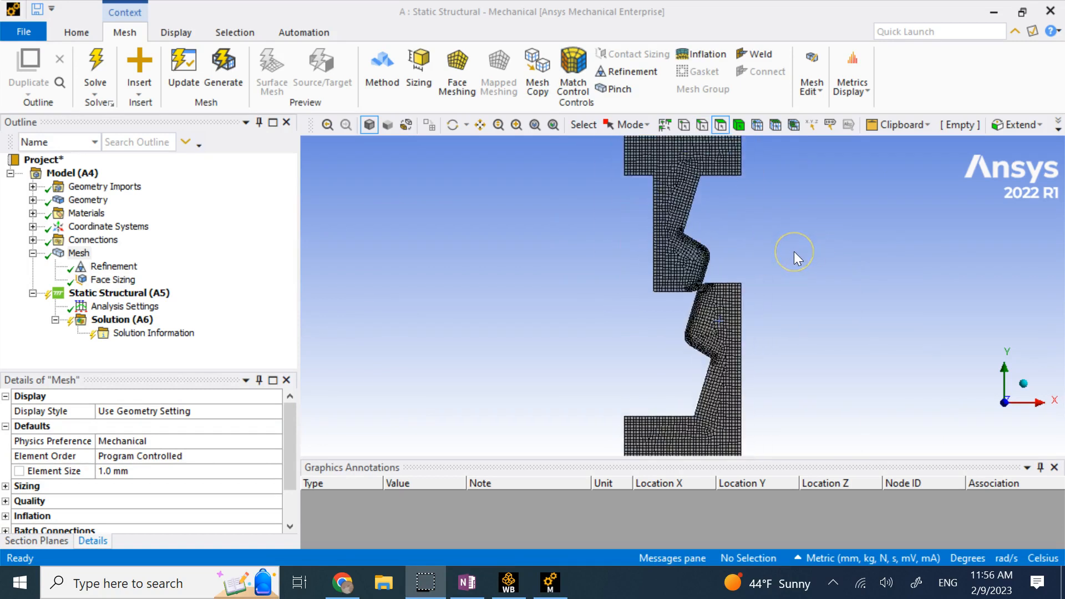
scroll(794, 252, "down", 1)
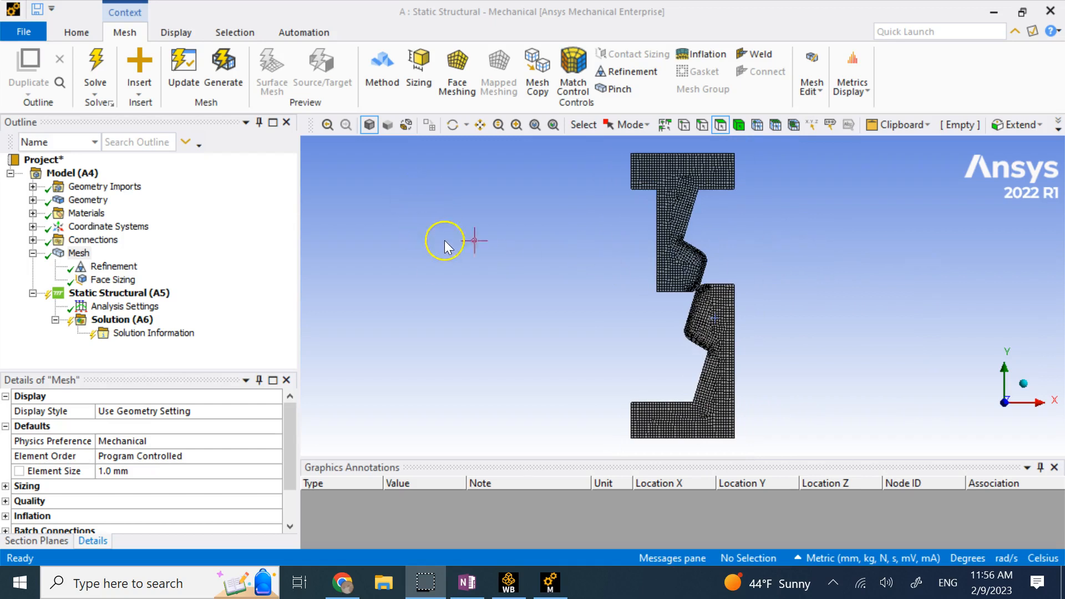
scroll(647, 221, "up", 3)
scroll(621, 226, "down", 2)
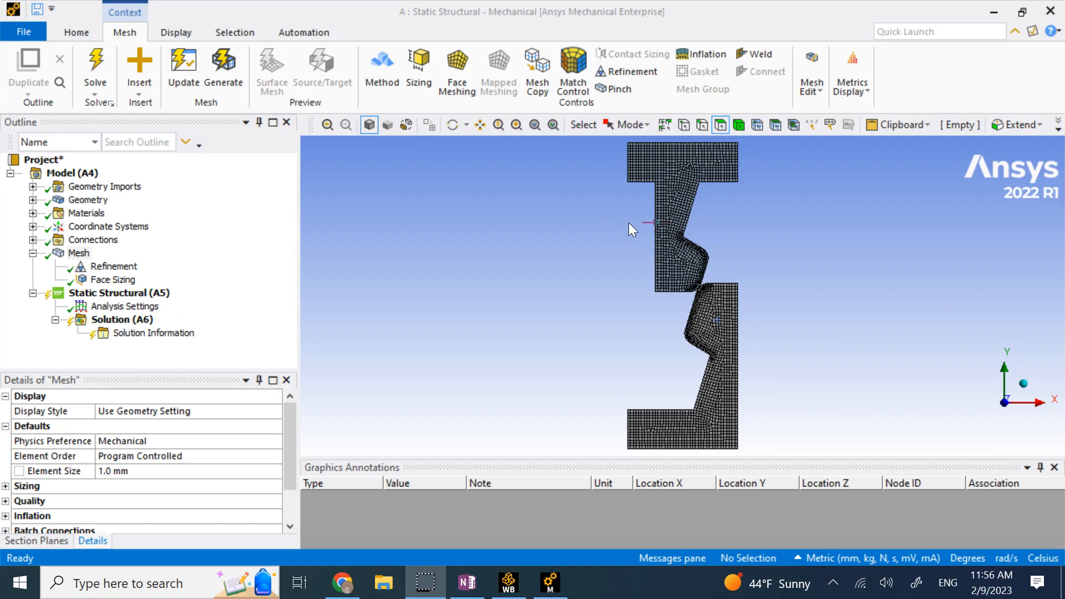
left_click(131, 293)
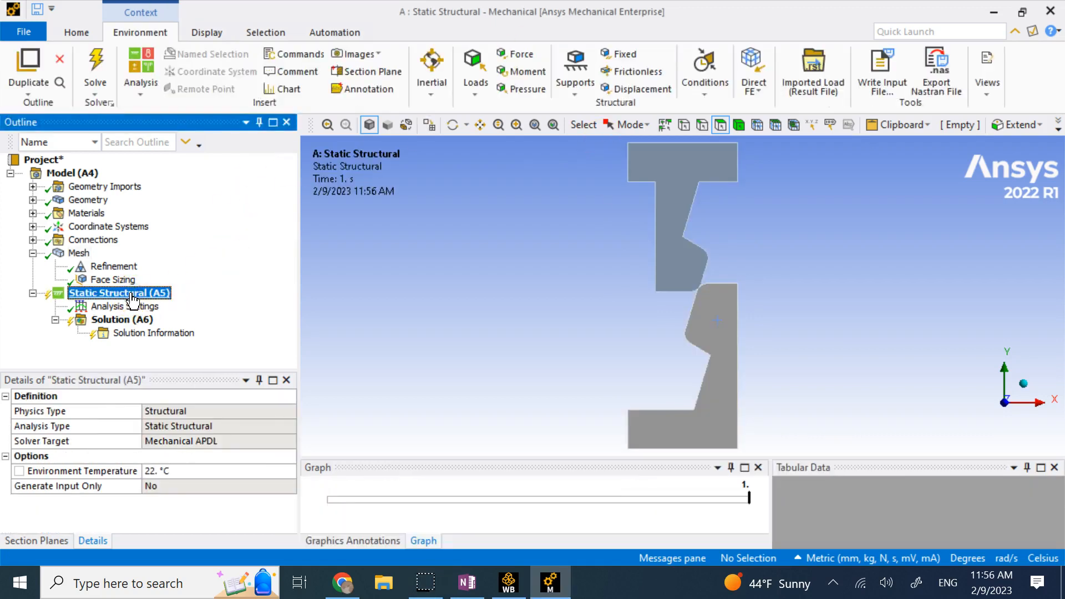
Set Analysis Settings to 2 load steps and switch Large Deflection On.
left_click(135, 306)
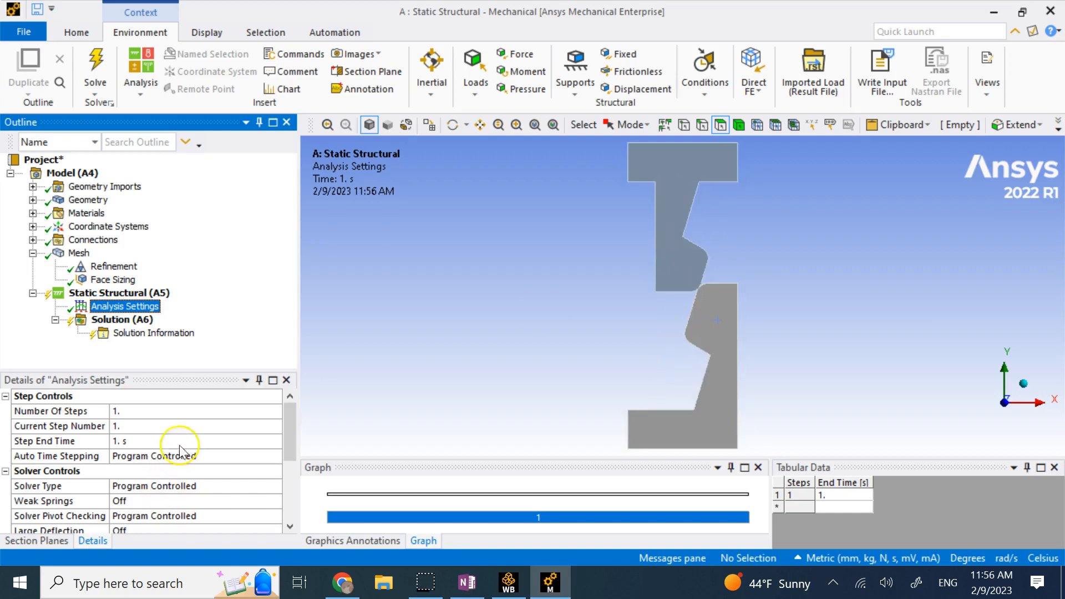
left_click(159, 410)
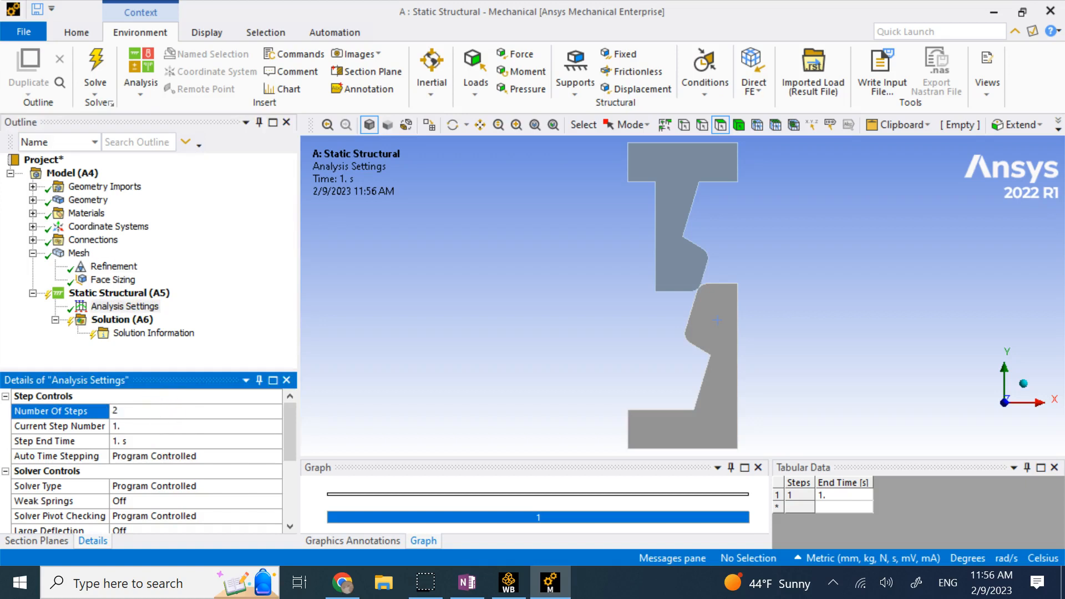
key("Return")
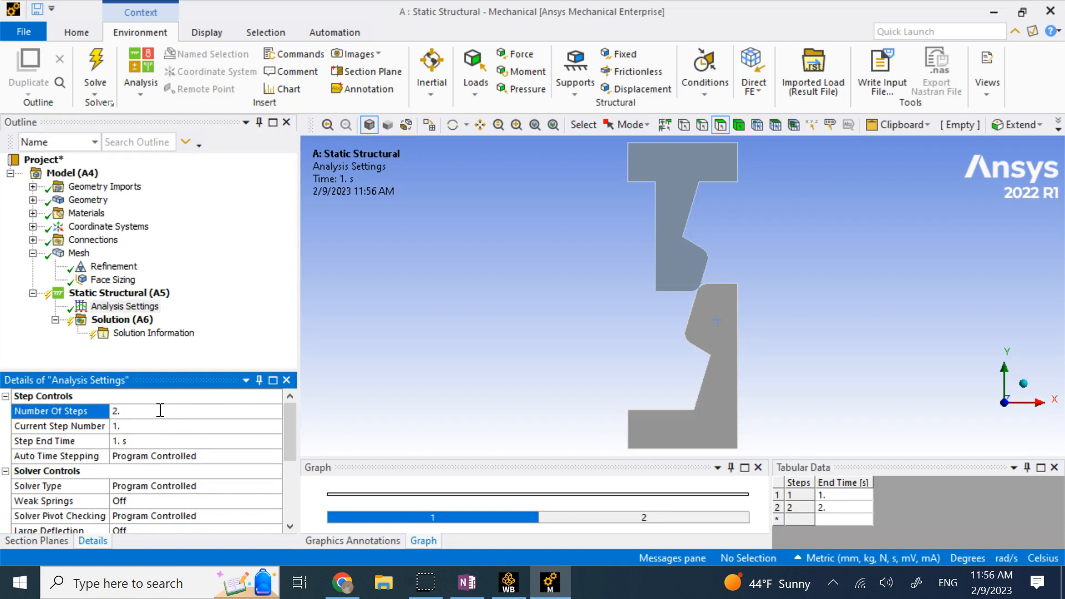
scroll(167, 422, "down", 1)
left_click(222, 485)
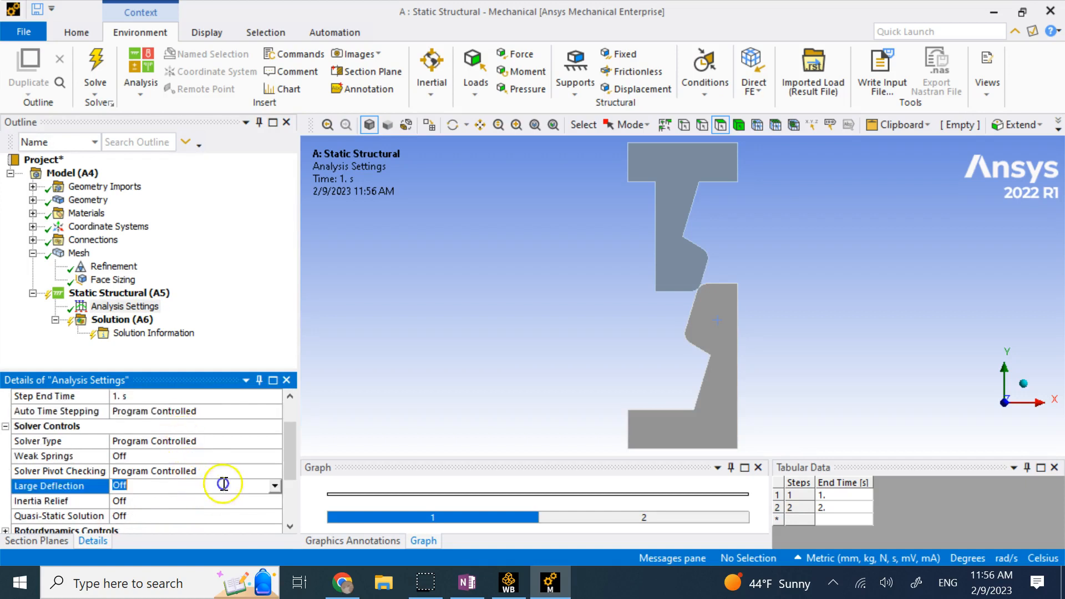
left_click(274, 486)
left_click(225, 500)
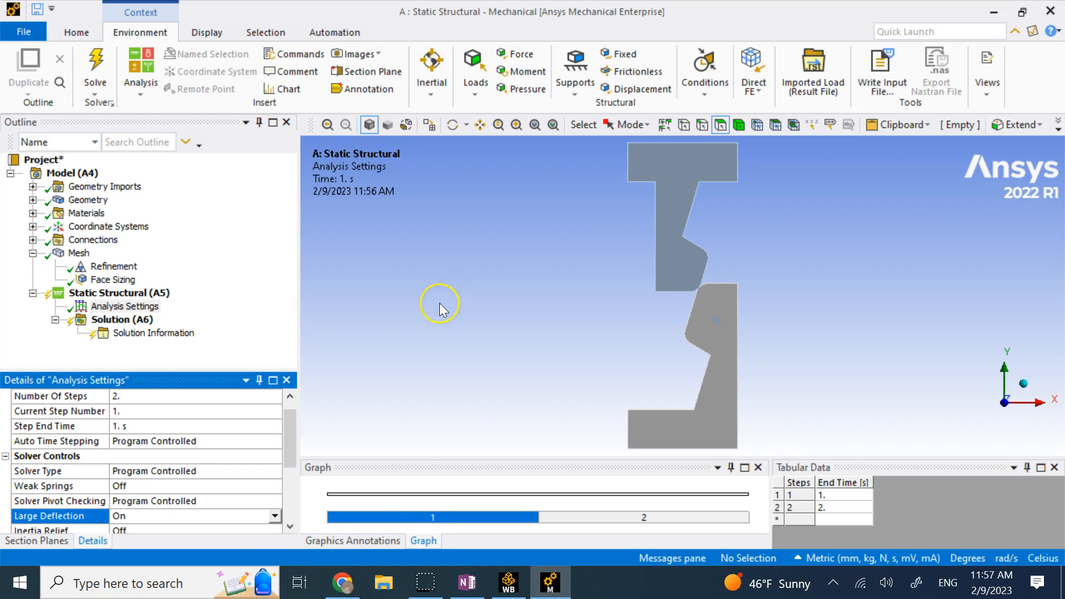
Add a Fixed Support on the bottom edge of the lower part.
left_click(116, 293)
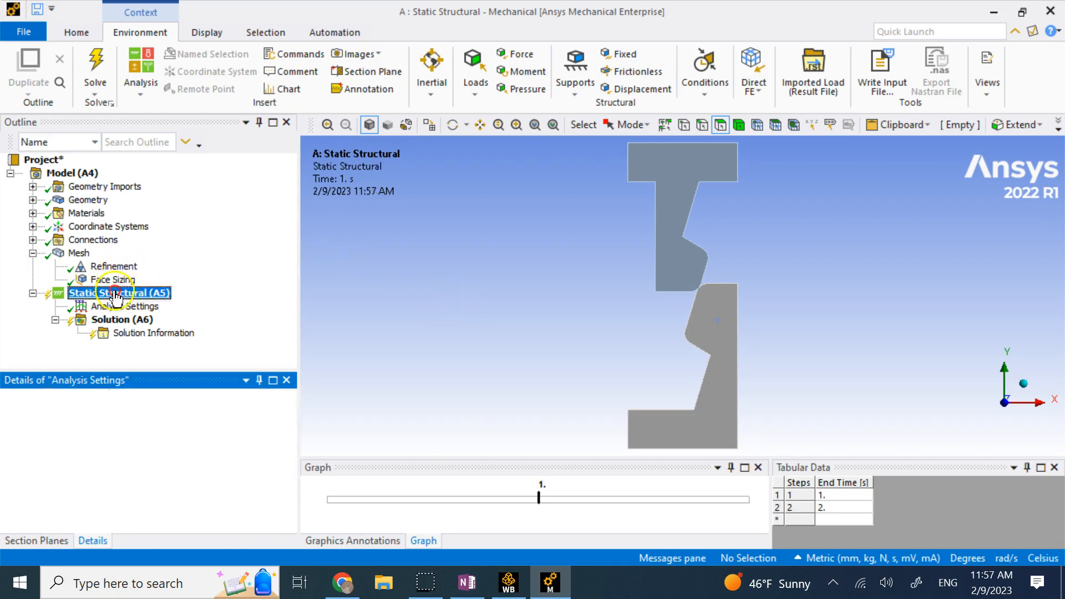
right_click(116, 293)
mouse_move(175, 314)
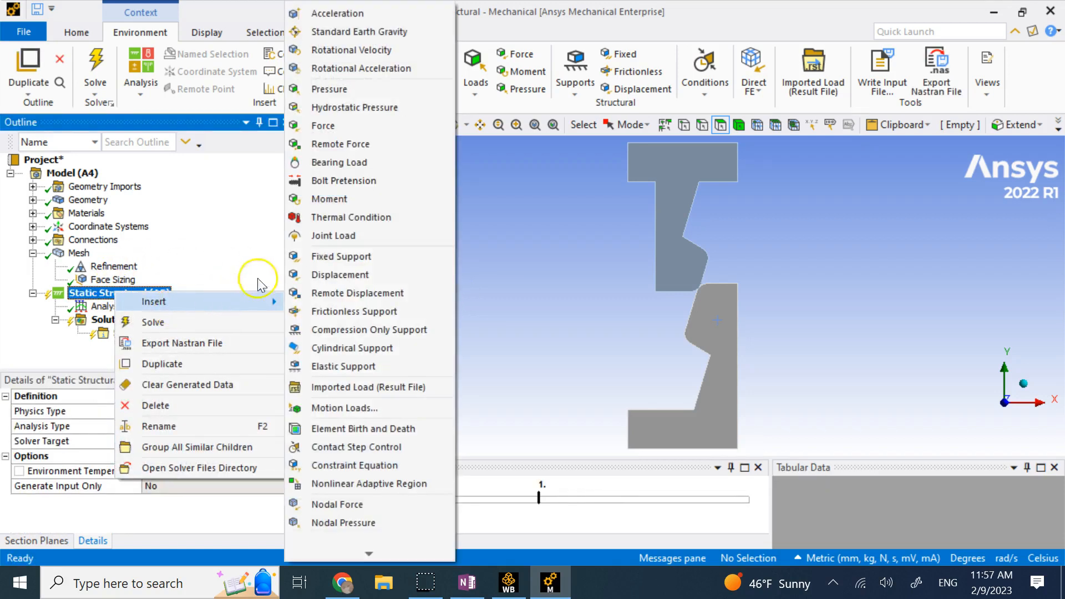
left_click(331, 260)
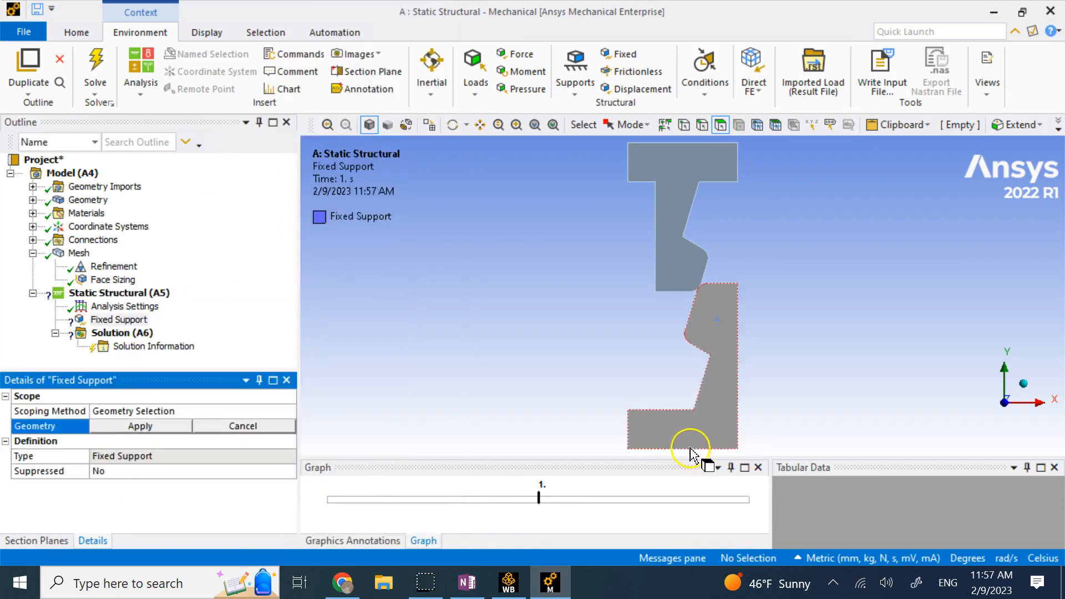
left_click(704, 128)
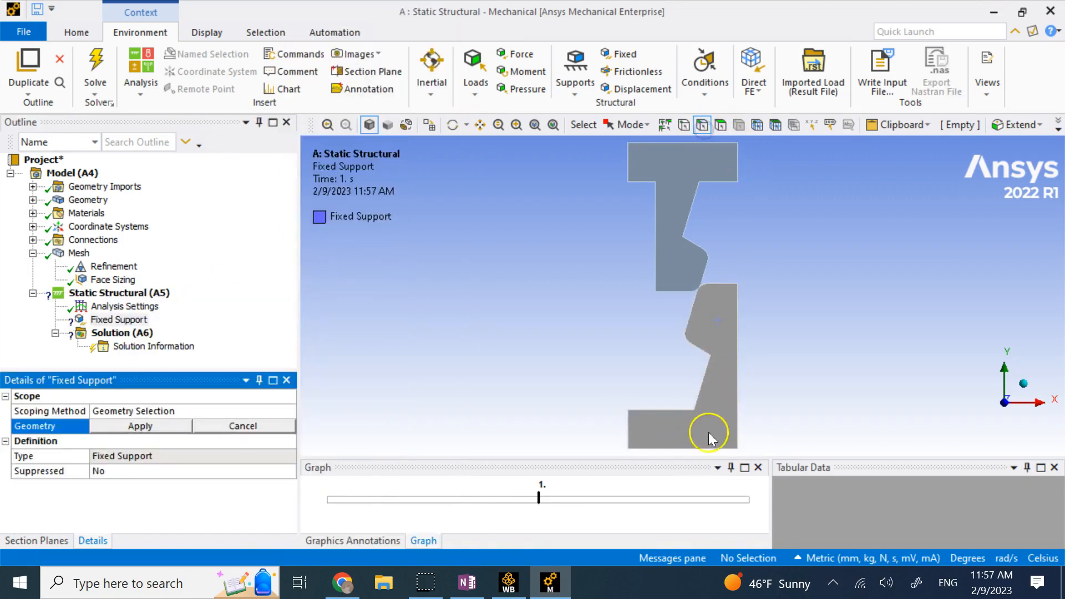
left_click(701, 449)
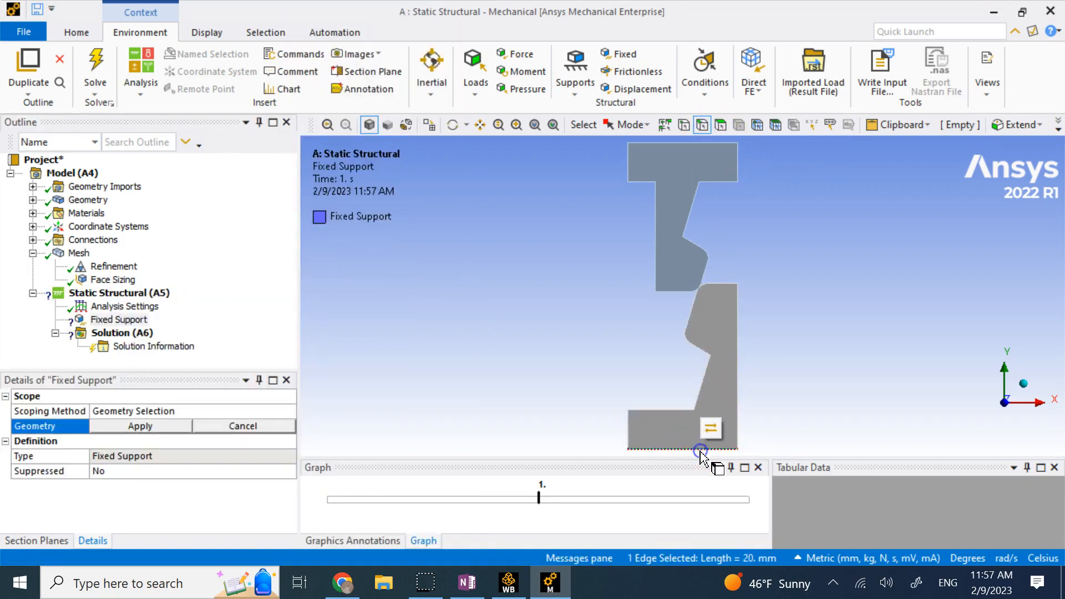
left_click(159, 431)
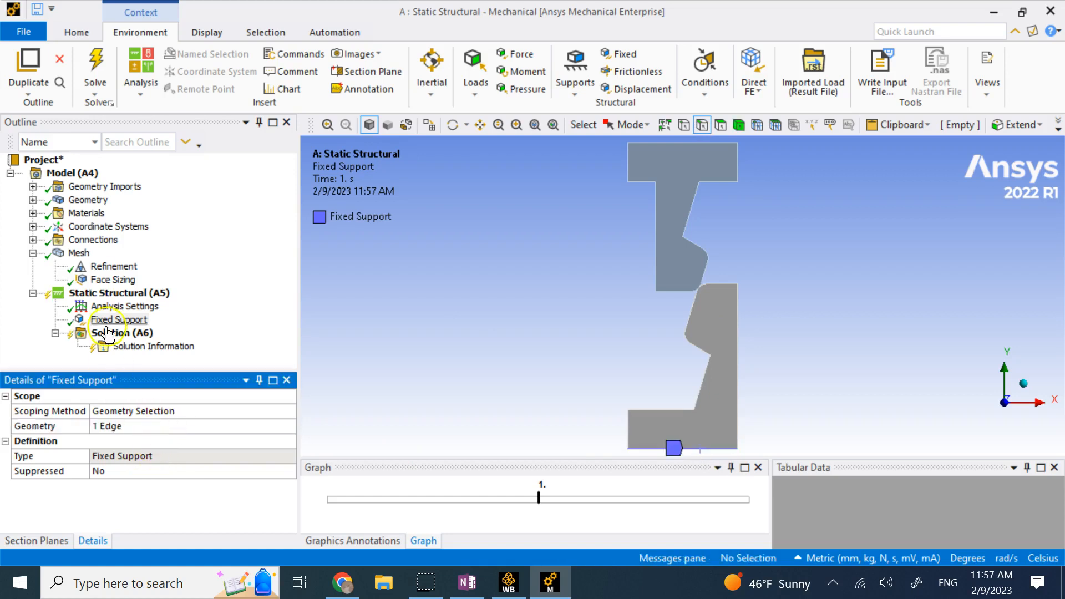
Add a Frictionless Support on the left edges of both the upper and lower parts.
right_click(121, 293)
mouse_move(174, 303)
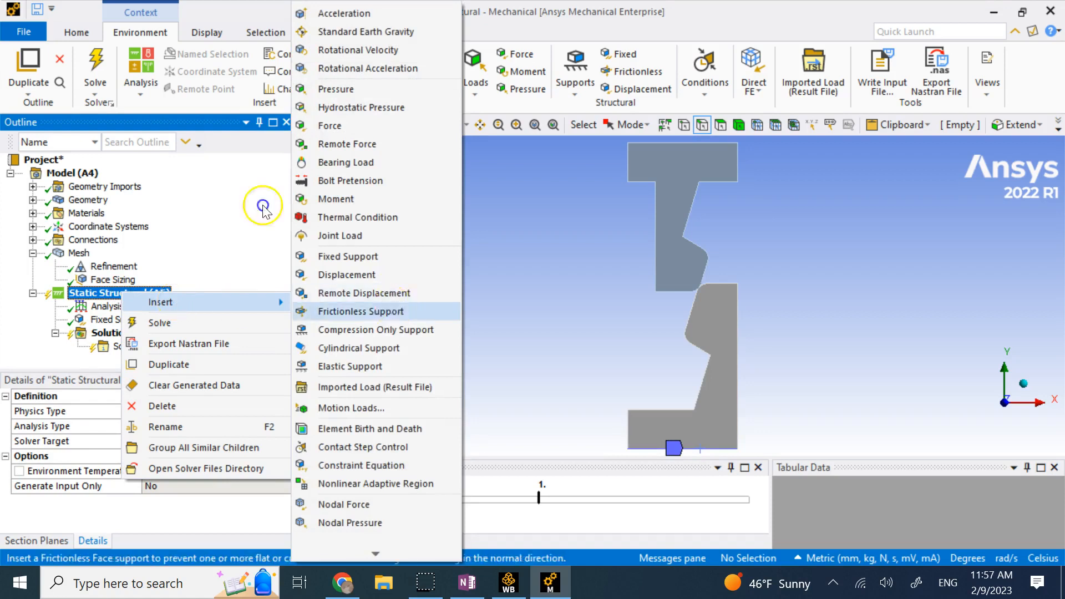
left_click(360, 311)
left_click(629, 167)
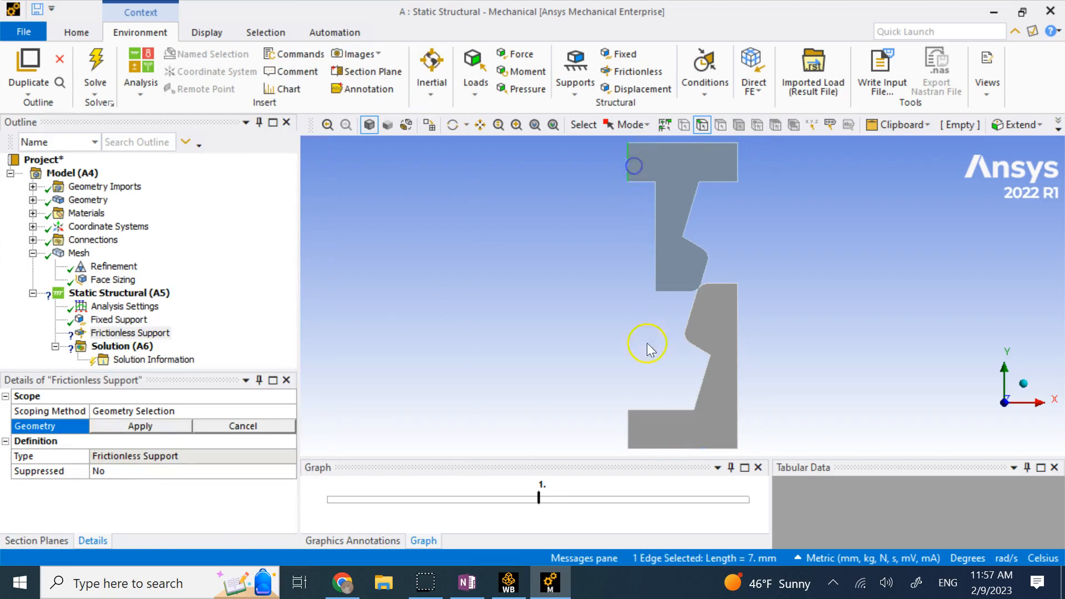
left_click(628, 426, "ctrl")
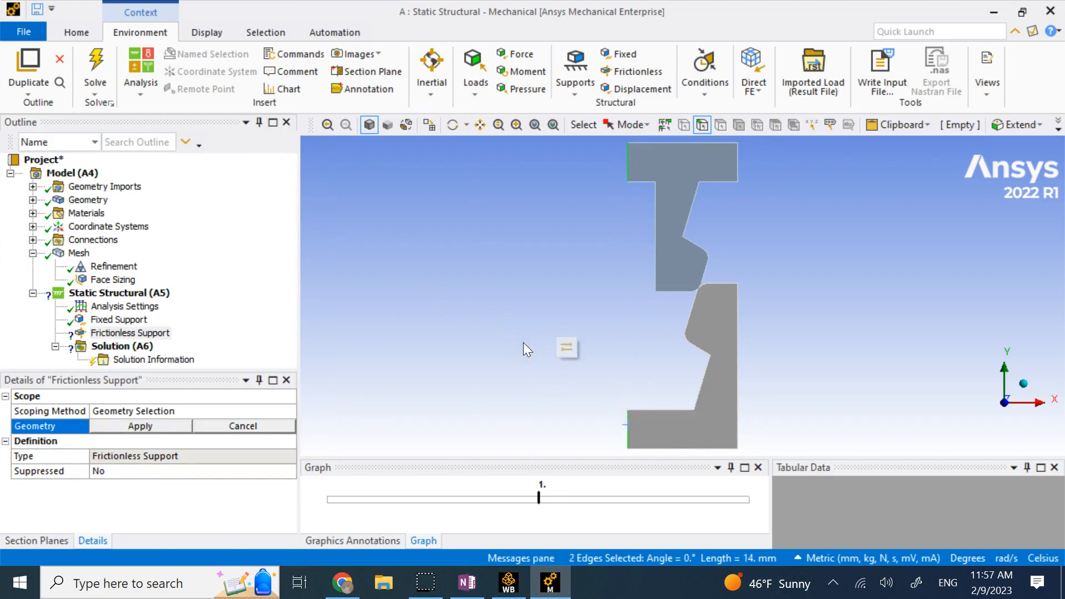
left_click(169, 427)
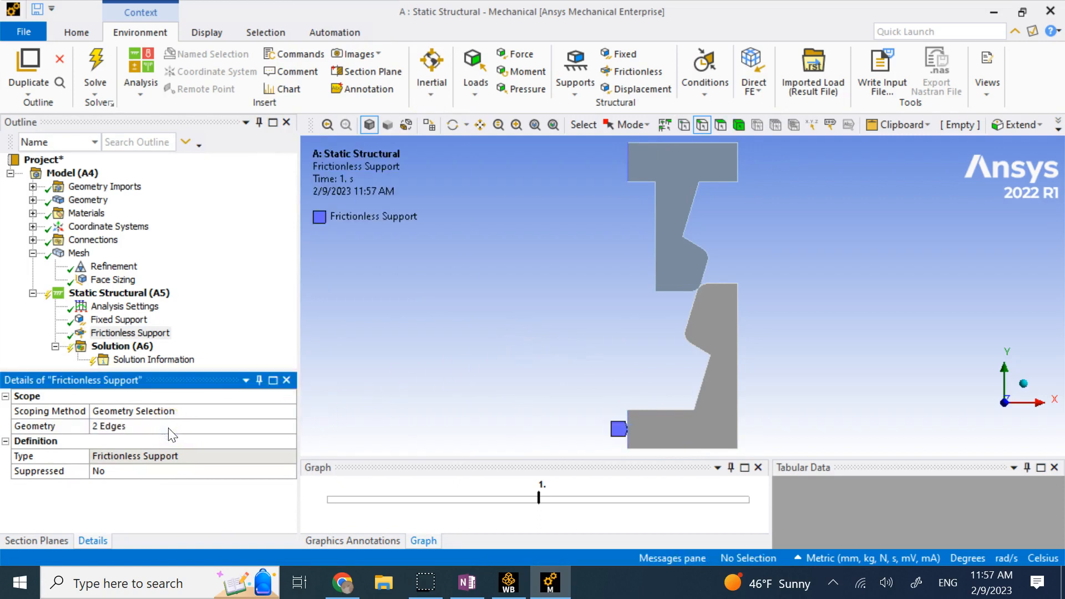
scroll(598, 266, "down", 1)
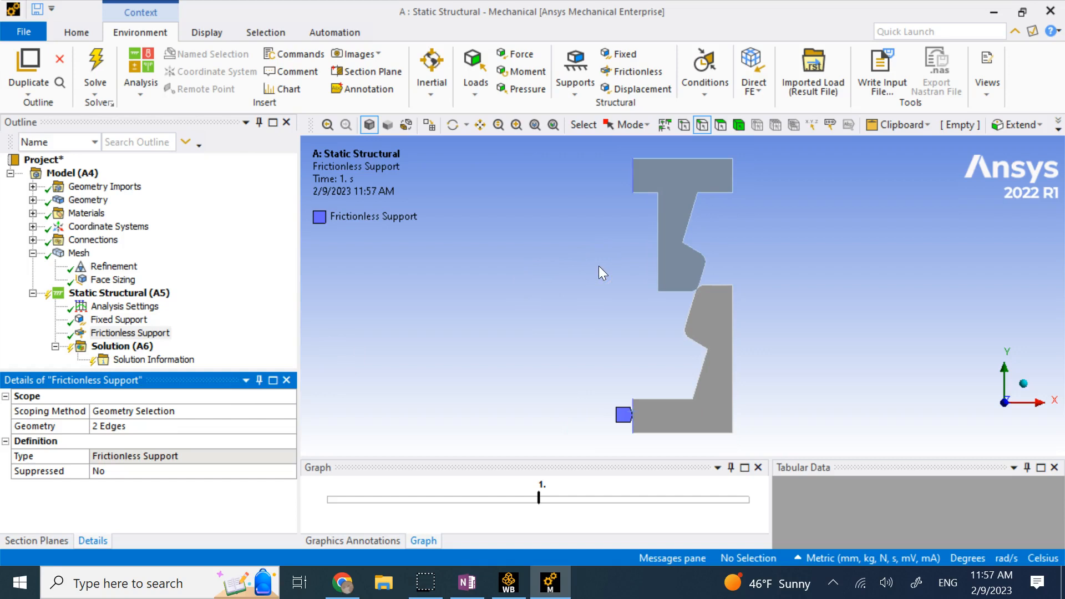
left_click(565, 266)
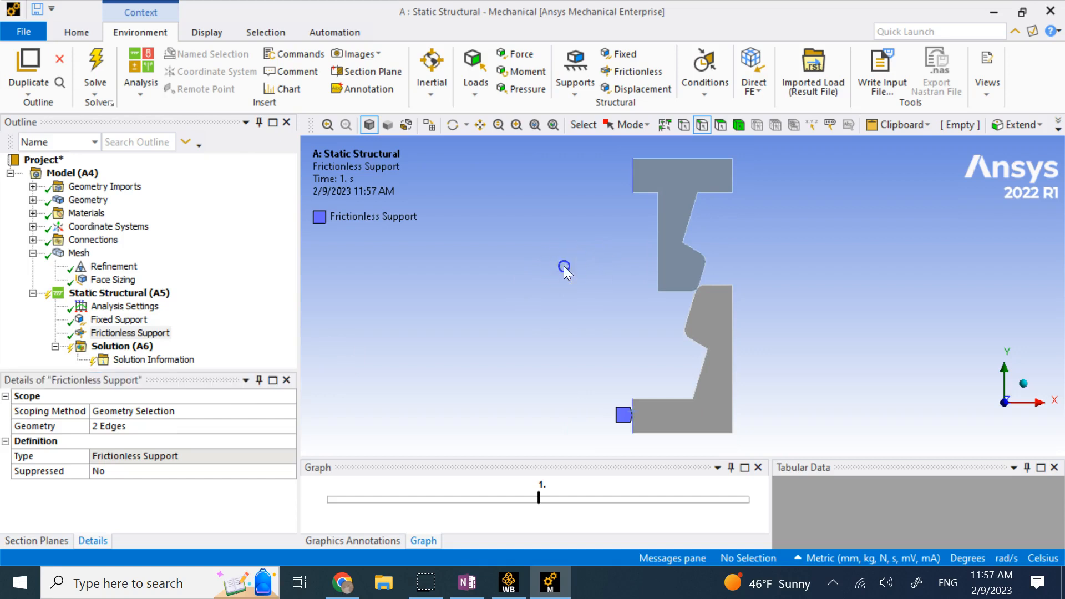
Insert a Displacement boundary condition on the upper part's top edge.
right_click(152, 298)
mouse_move(253, 305)
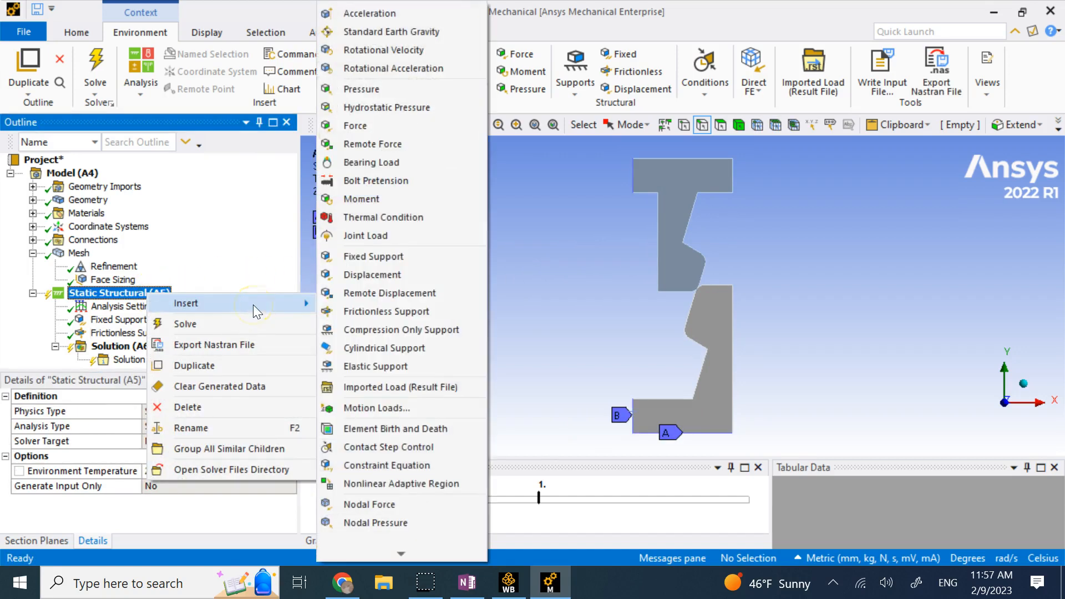
left_click(430, 275)
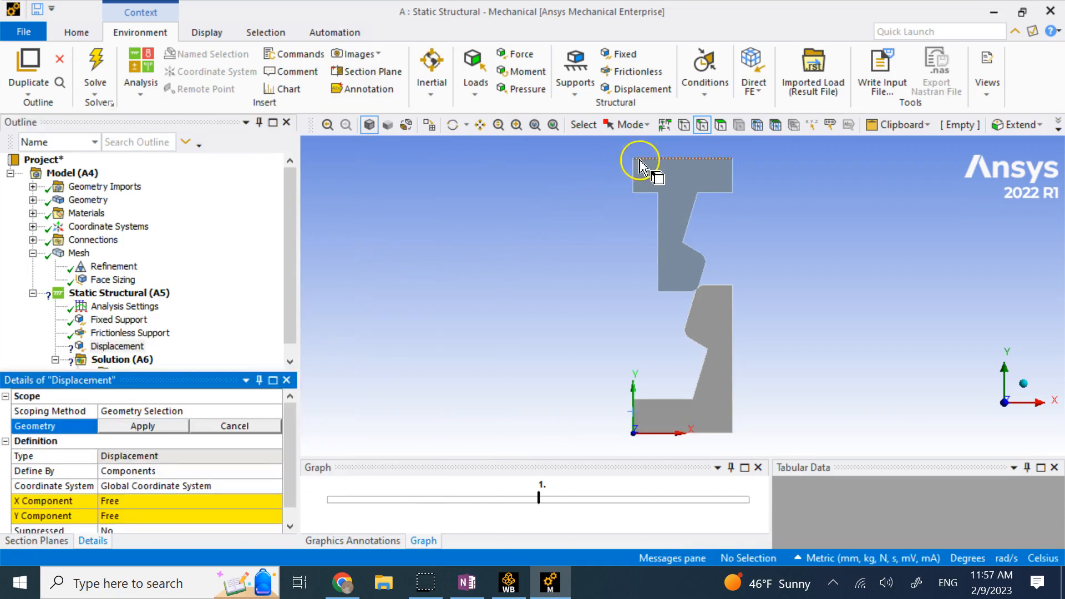
left_click(641, 167)
left_click(158, 428)
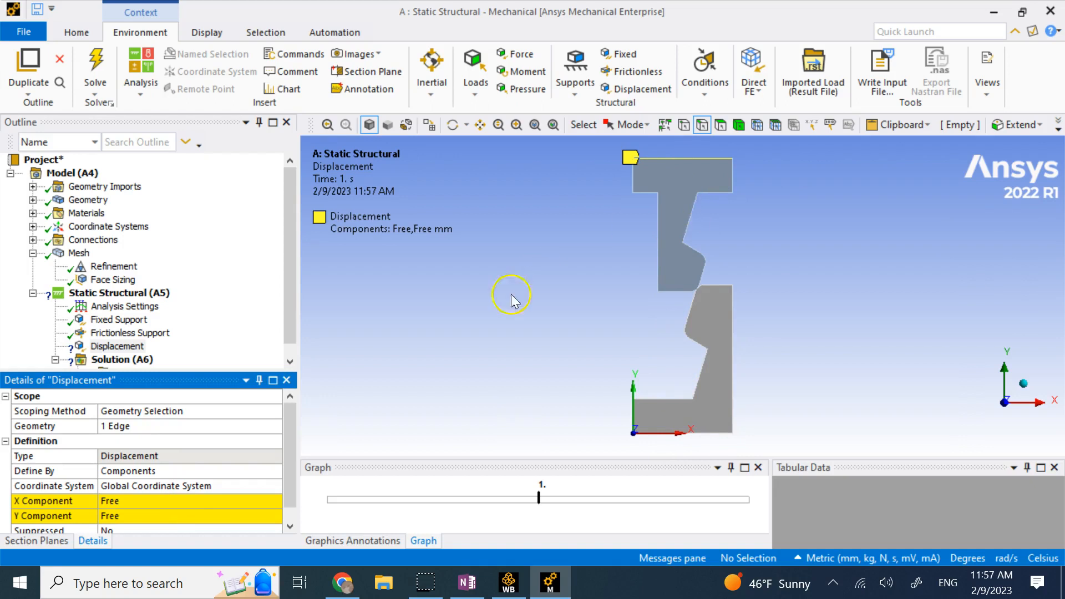
Leave X free and make Y tabular: -18.56 mm at 1 s, 0 at 2 s.
left_click(269, 498)
scroll(288, 486, "down", 1)
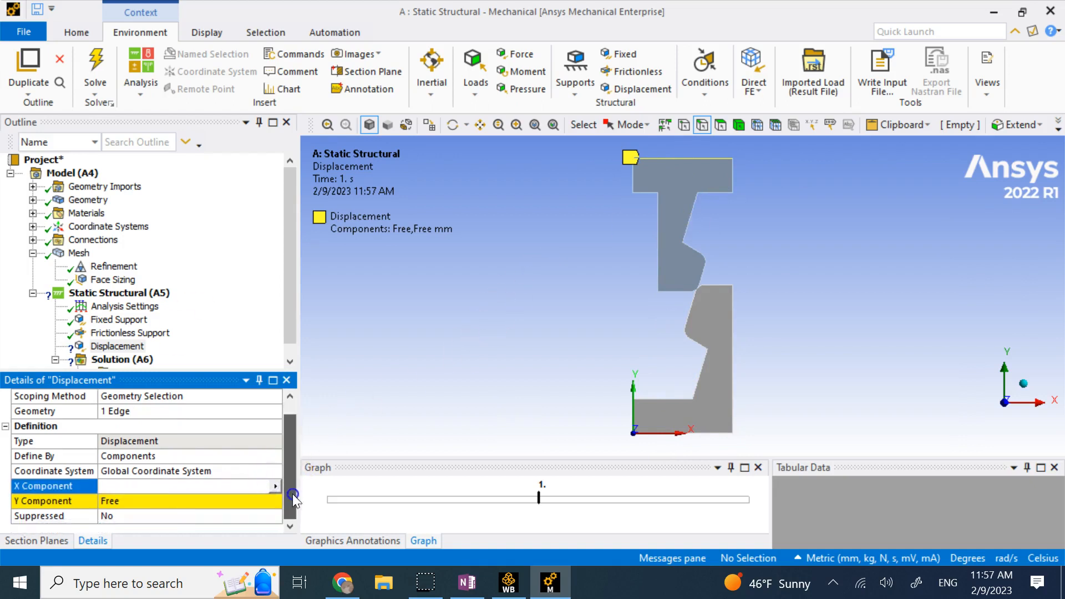
left_click(261, 502)
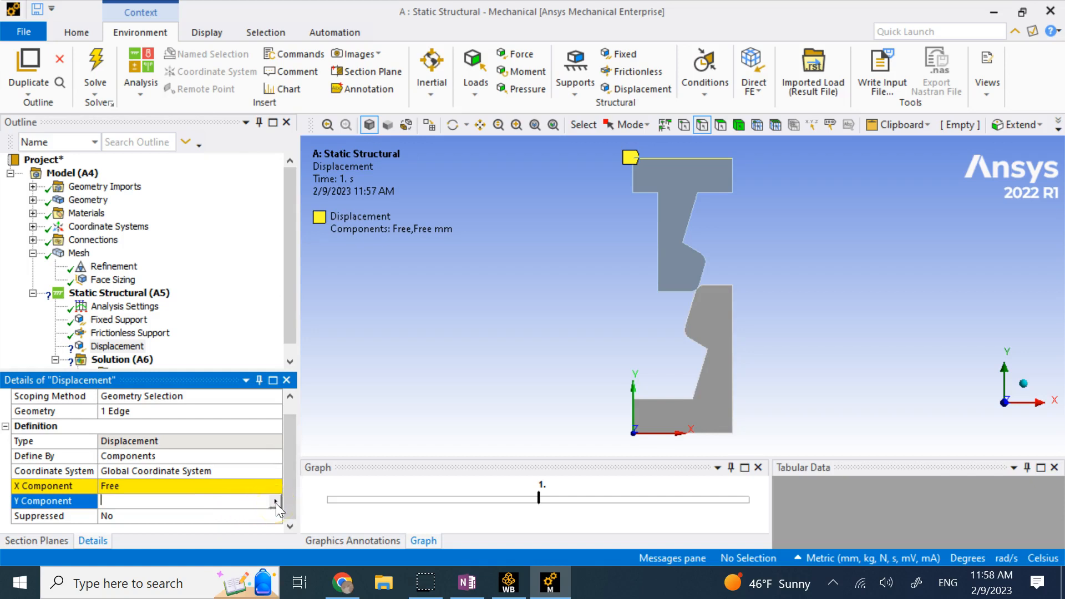
left_click(275, 503)
left_click(320, 475)
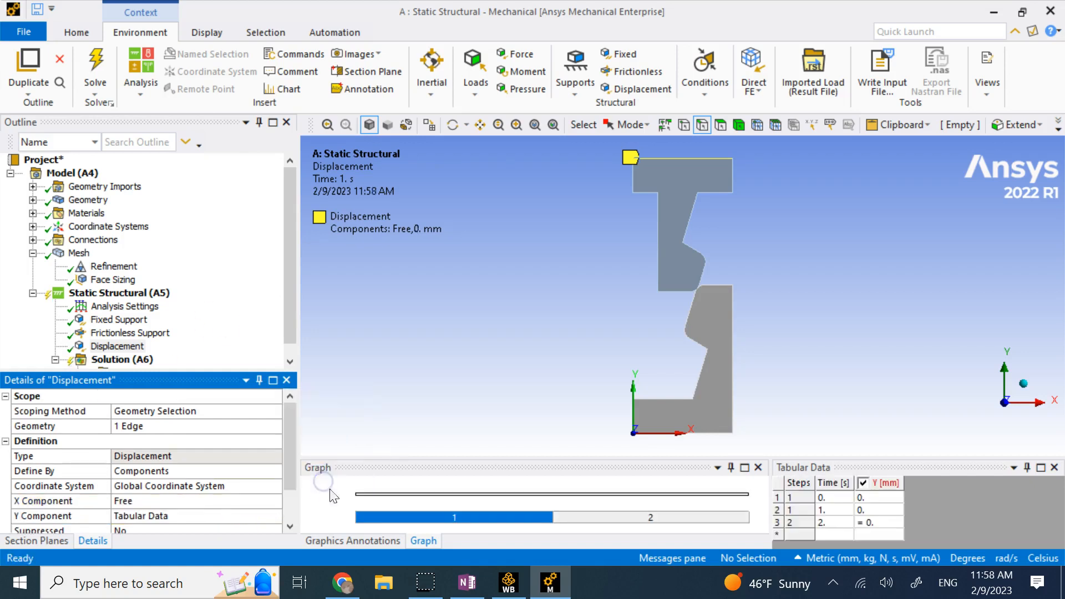
left_click(867, 510)
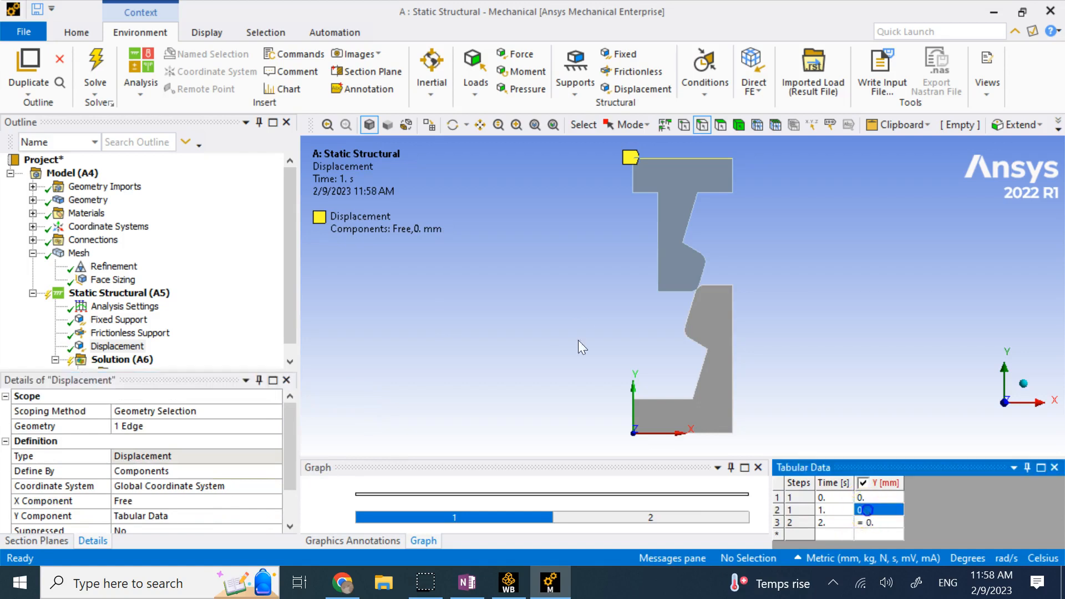
type("-18")
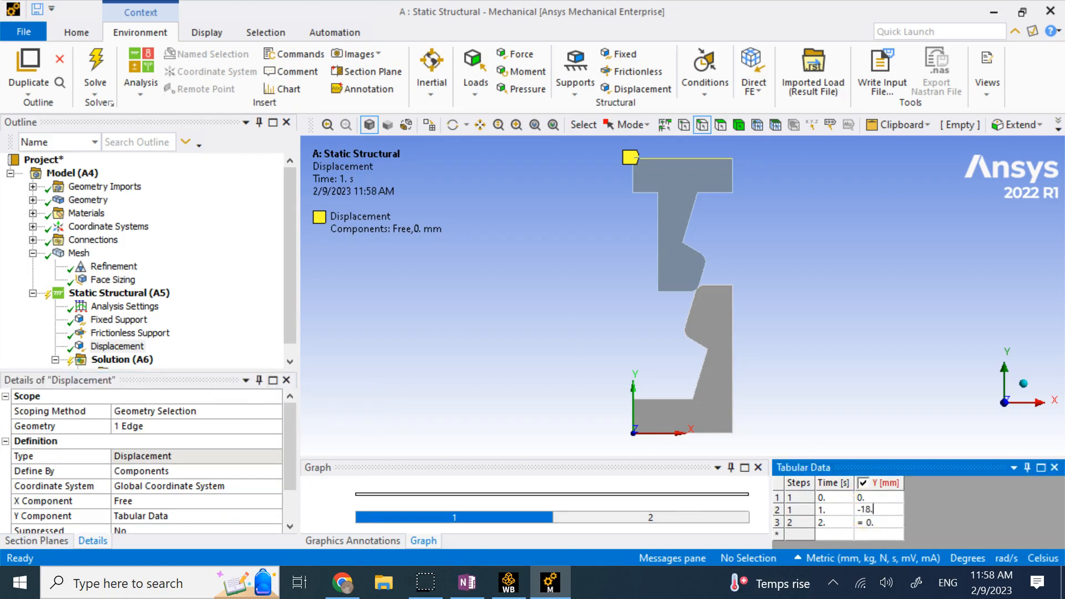
type(".56")
key("Return")
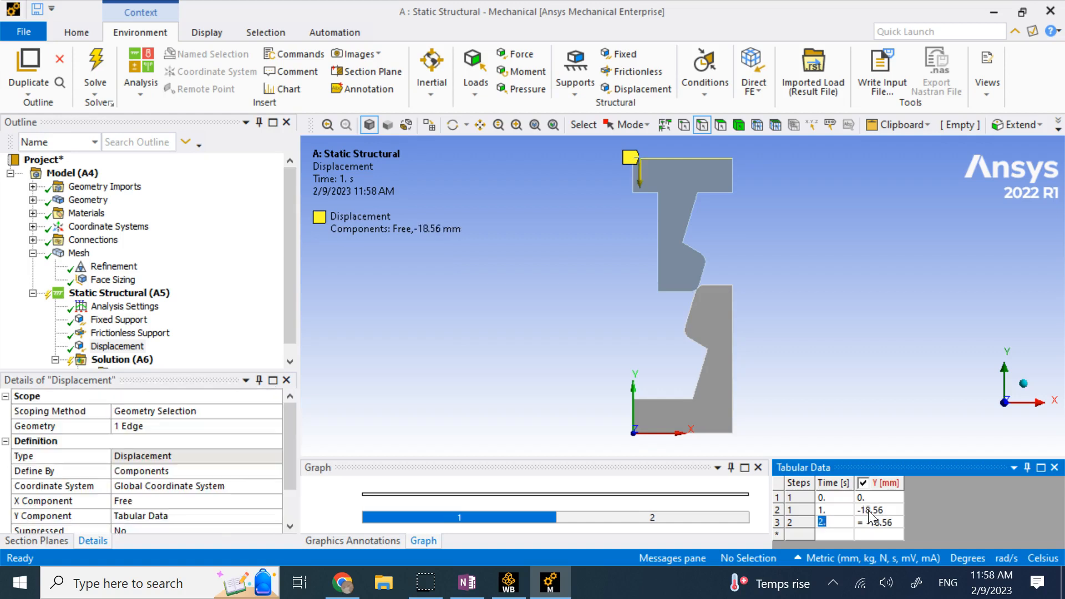
key("Tab")
type("0")
key("Return")
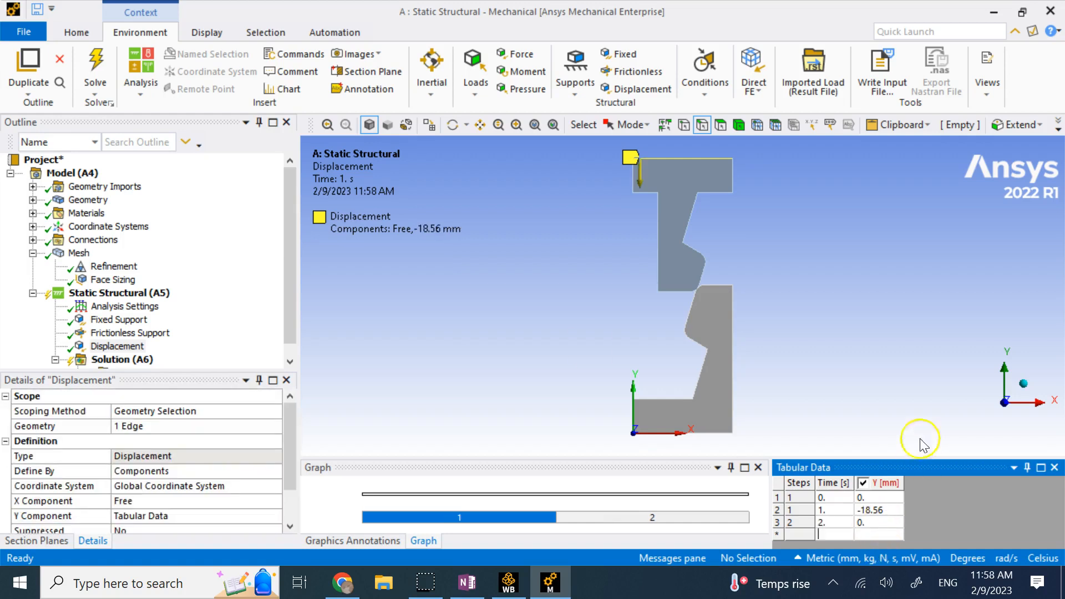
left_click(916, 416)
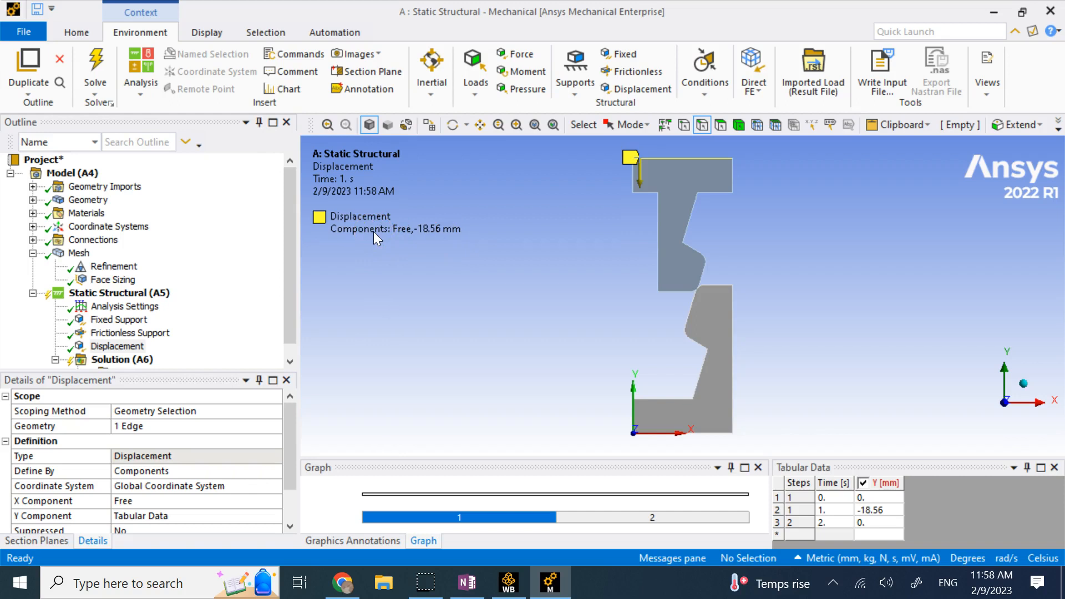
scroll(161, 316, "down", 1)
Add a Total Deformation result to the Solution.
left_click(127, 346)
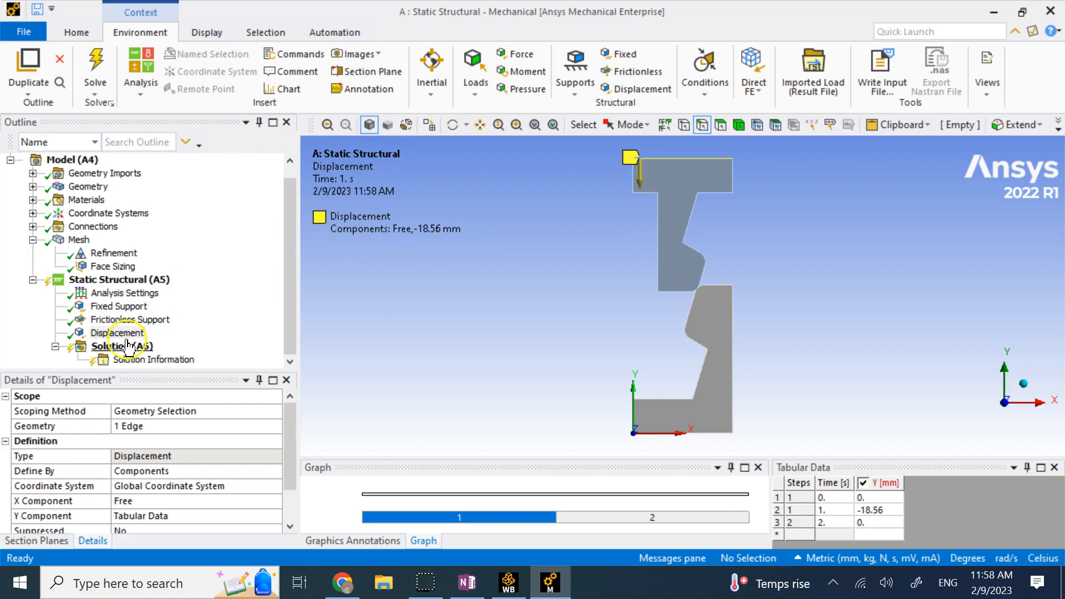
right_click(128, 347)
mouse_move(180, 355)
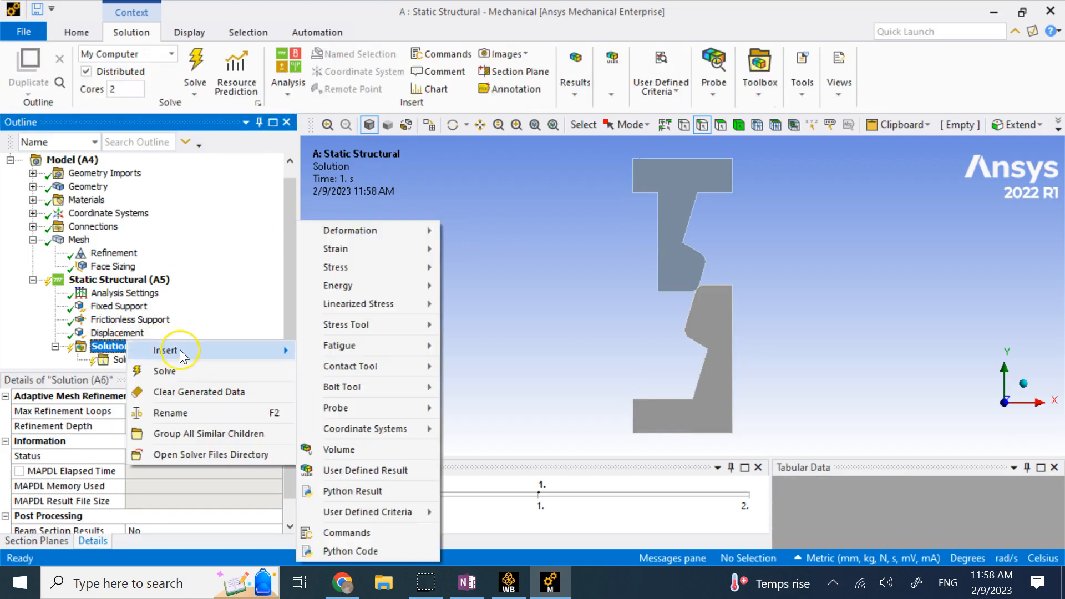
mouse_move(369, 230)
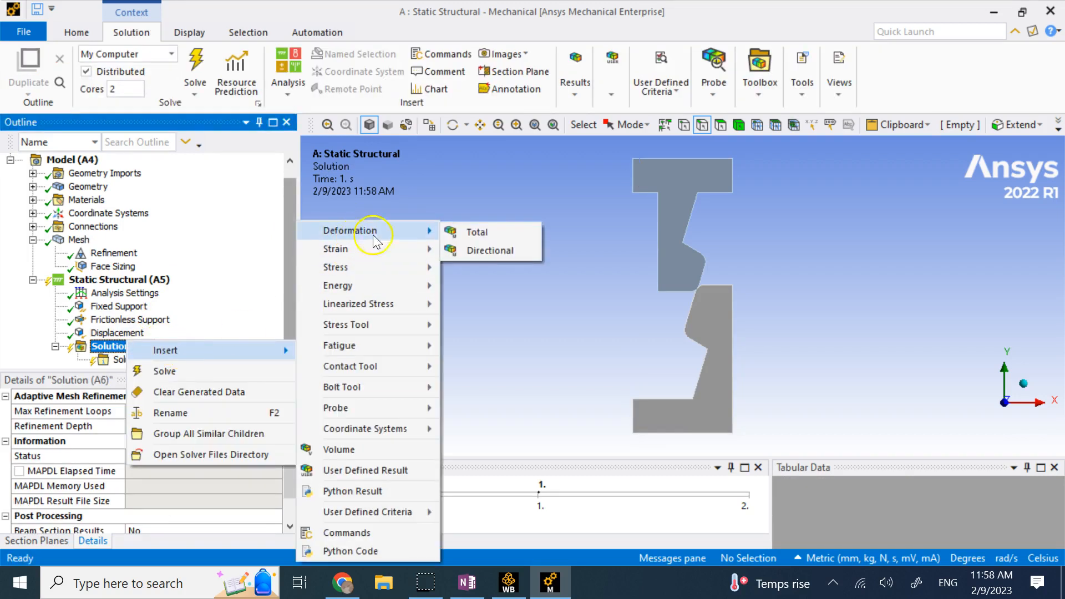
left_click(478, 232)
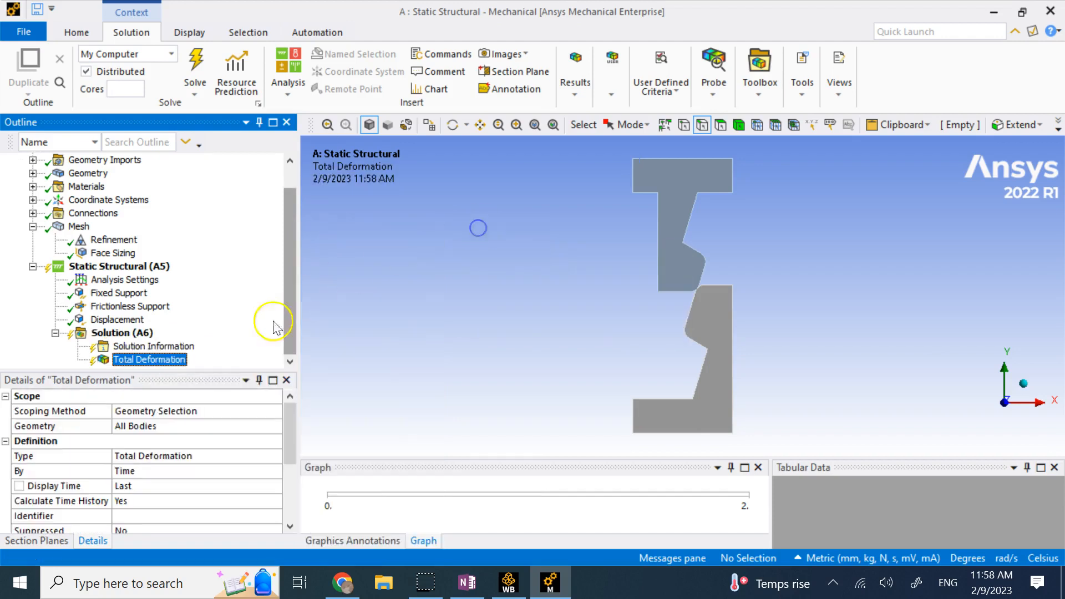
left_click(670, 161)
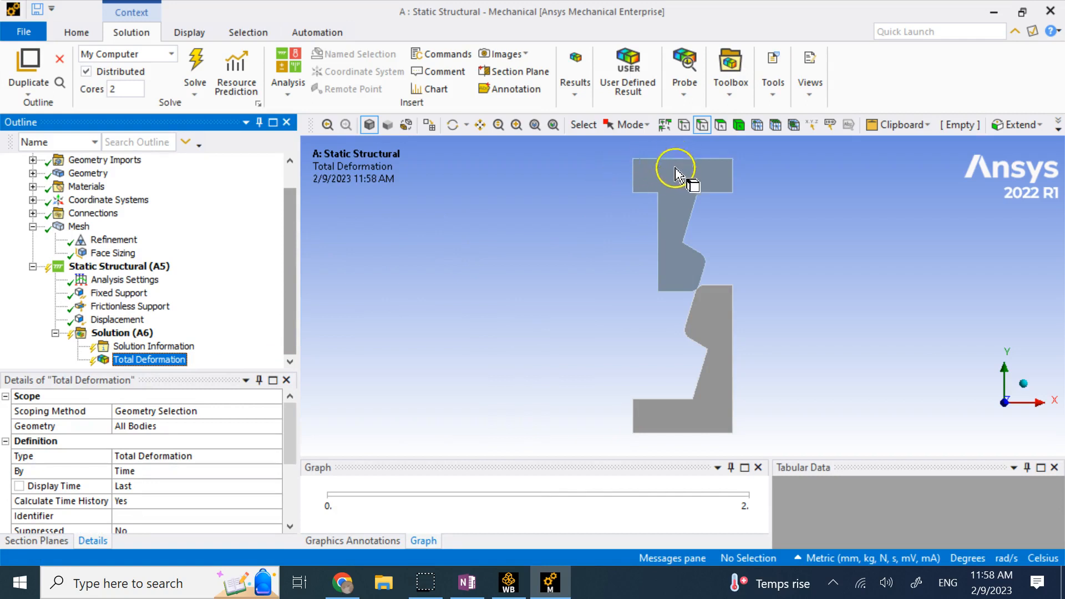
Add a Force Reaction probe located on the Displacement boundary condition.
right_click(127, 333)
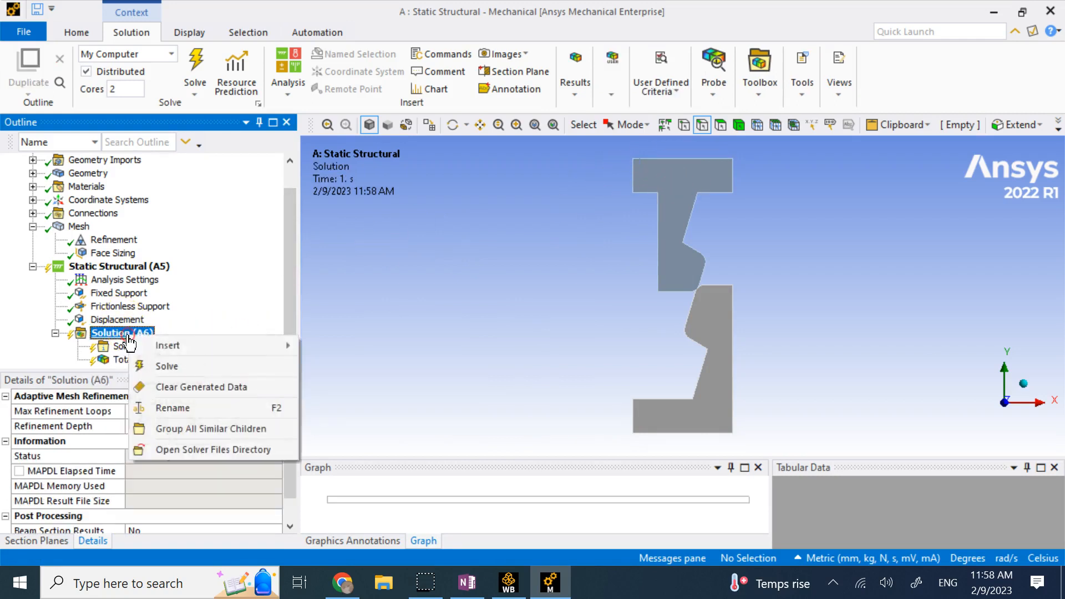
mouse_move(231, 346)
mouse_move(361, 409)
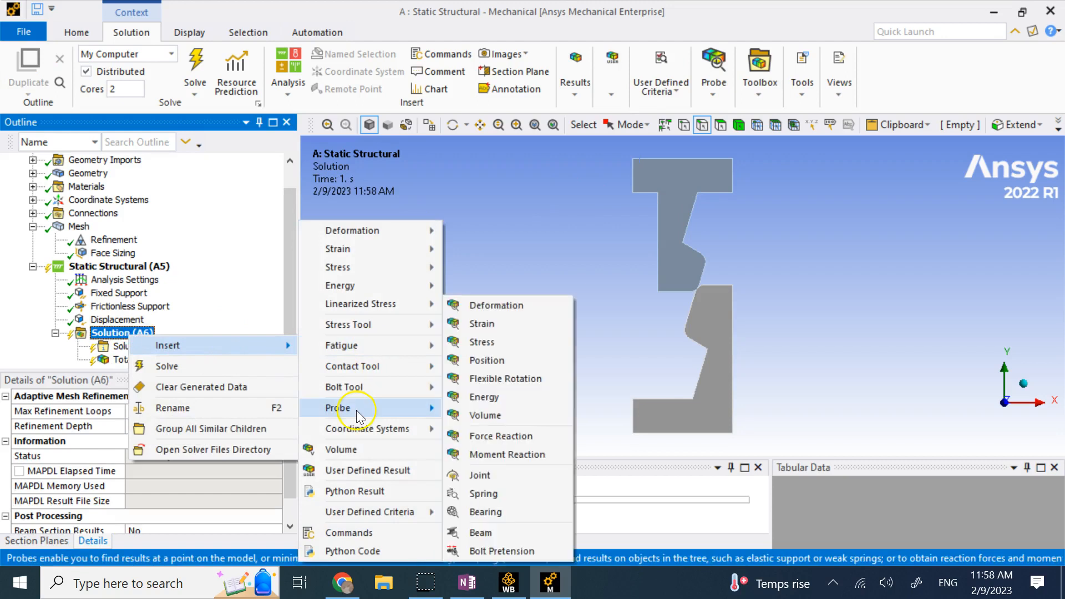
left_click(482, 435)
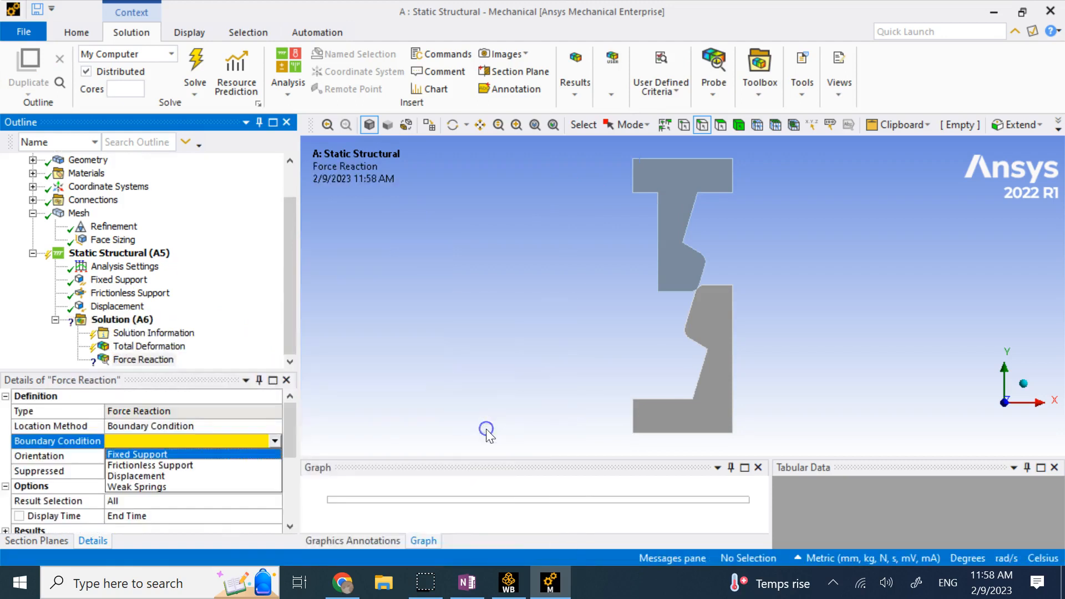
left_click(273, 426)
left_click(273, 426)
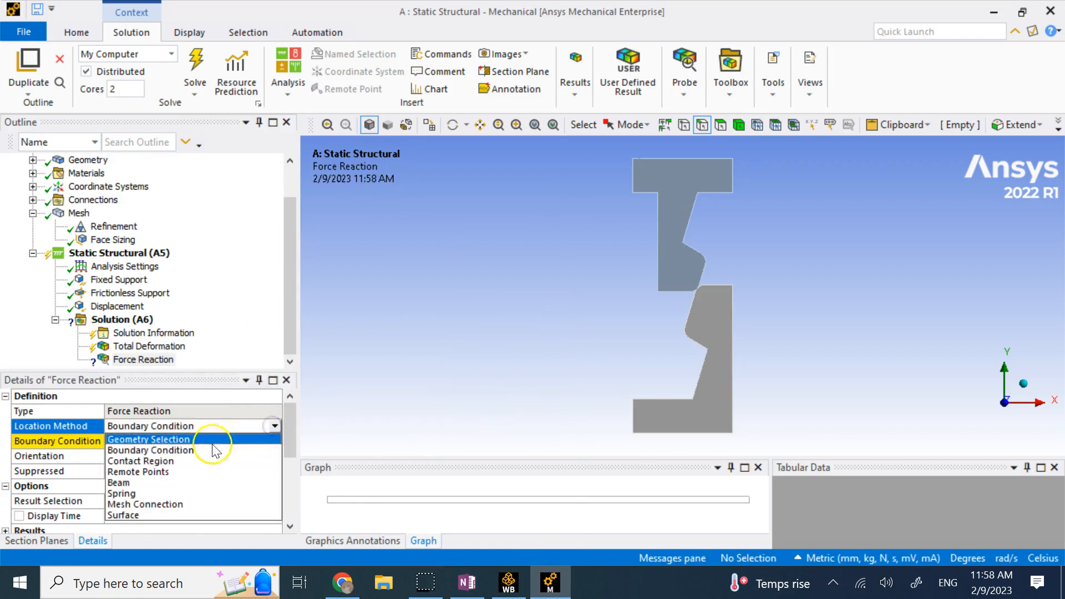
left_click(173, 451)
left_click(241, 443)
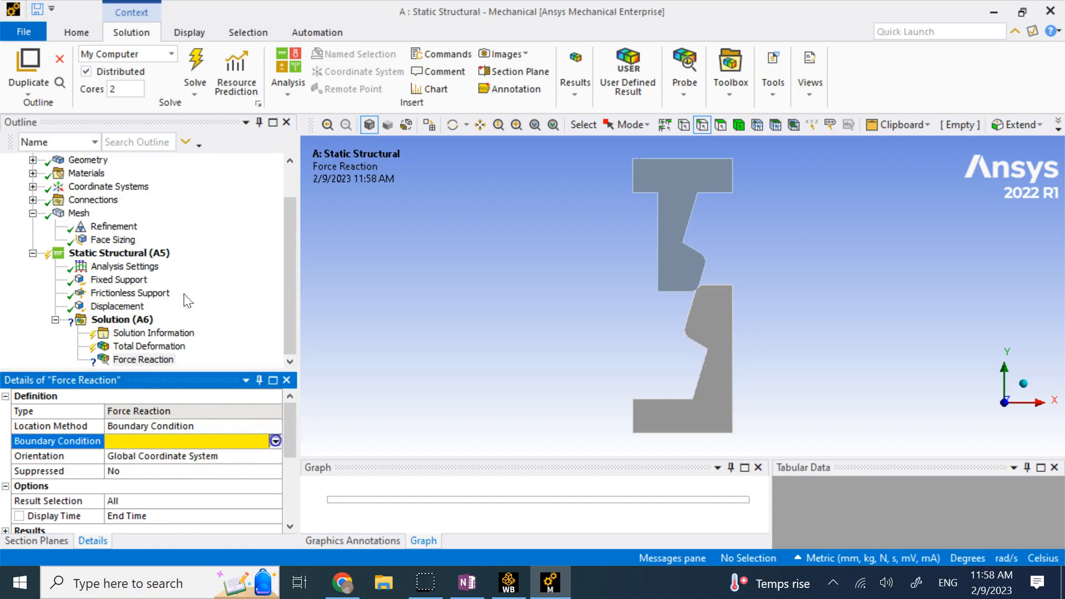
left_click(275, 440)
left_click(183, 474)
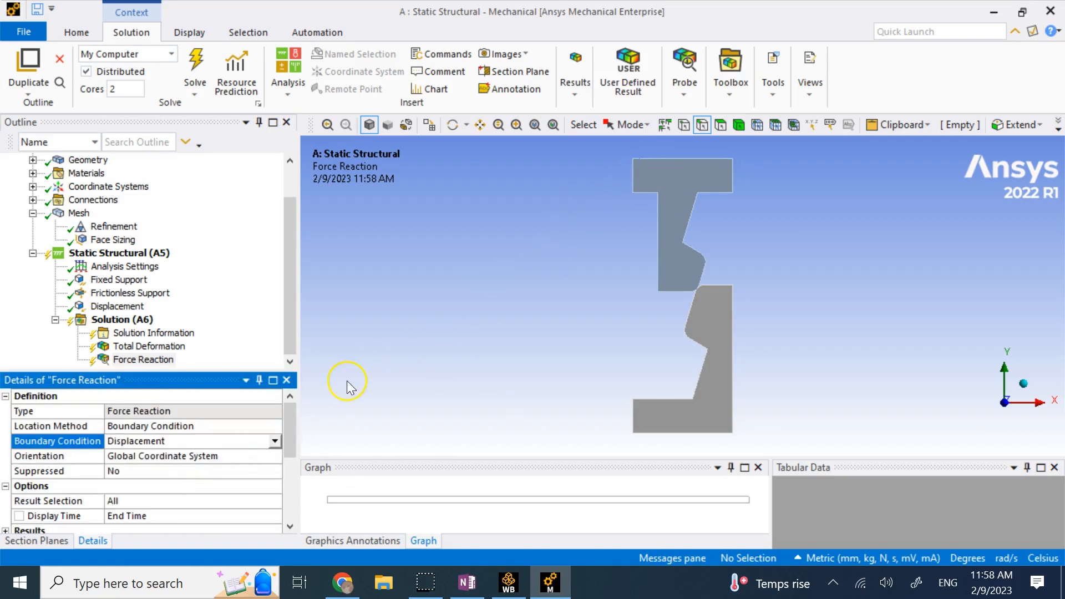
scroll(181, 472, "down", 3)
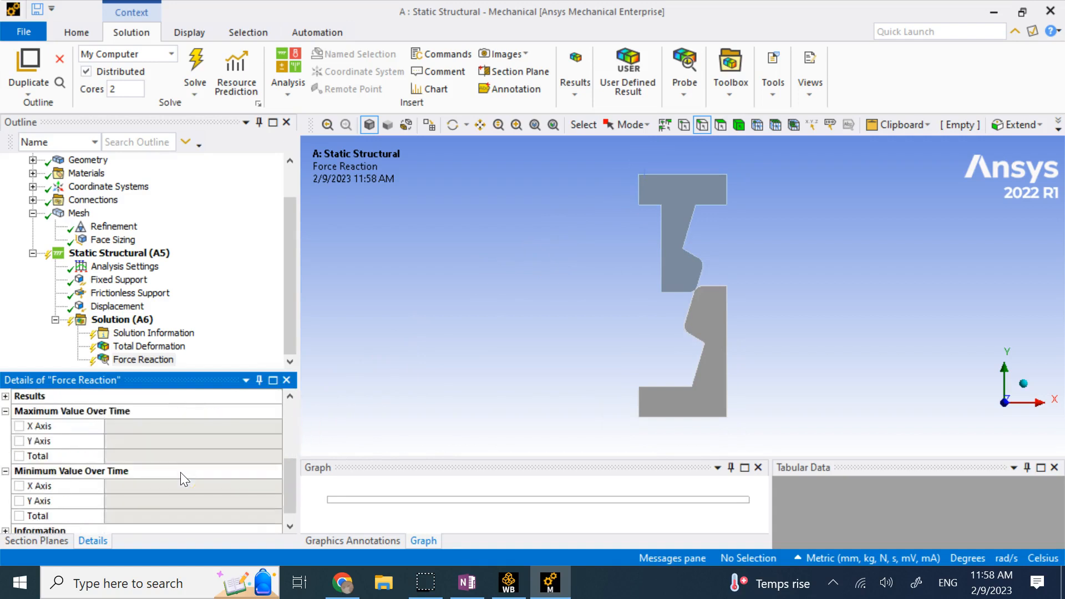
scroll(181, 473, "up", 3)
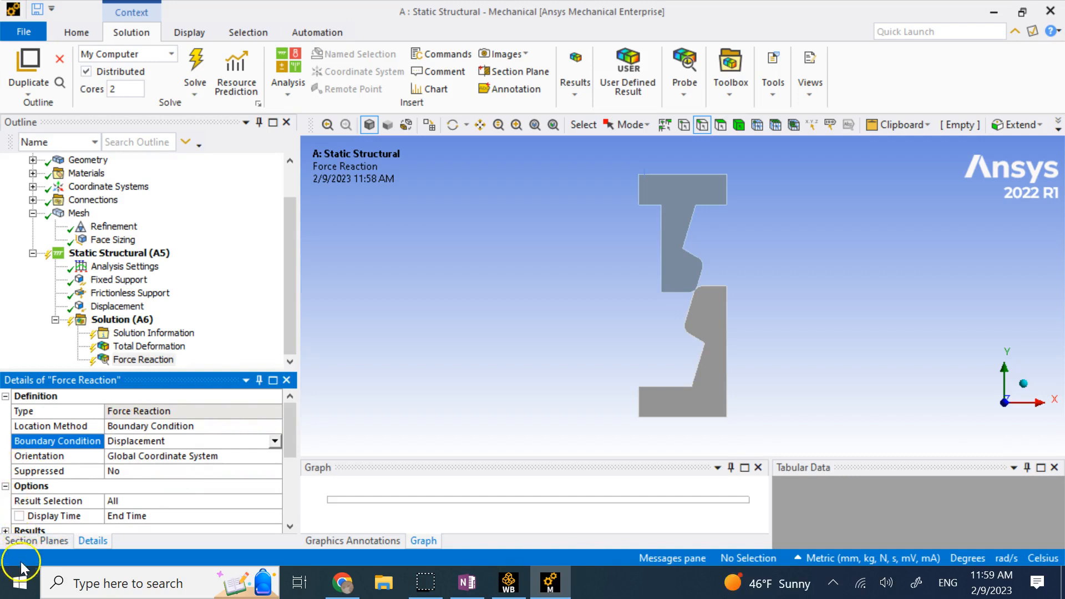
scroll(33, 516, "down", 1)
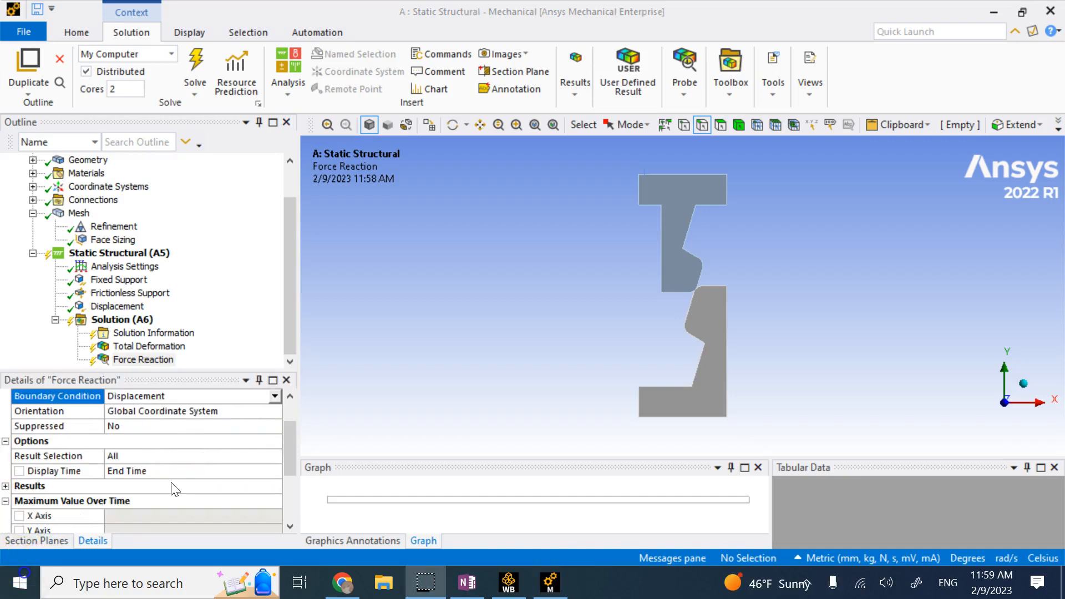
Set the Force Reaction probe's Result Selection to Y Axis.
left_click(145, 361)
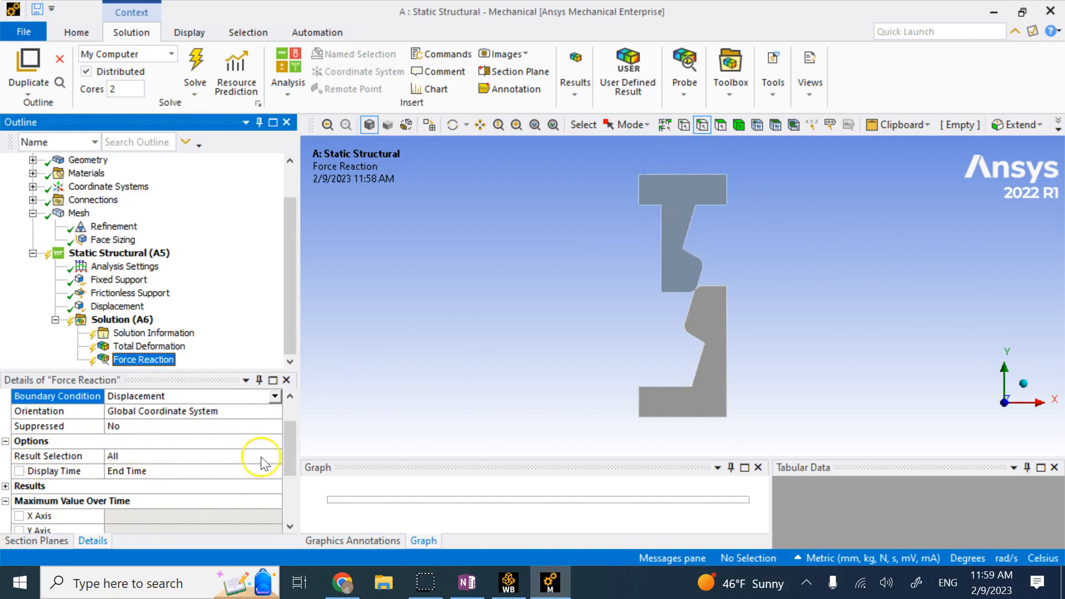
left_click(278, 456)
left_click(176, 481)
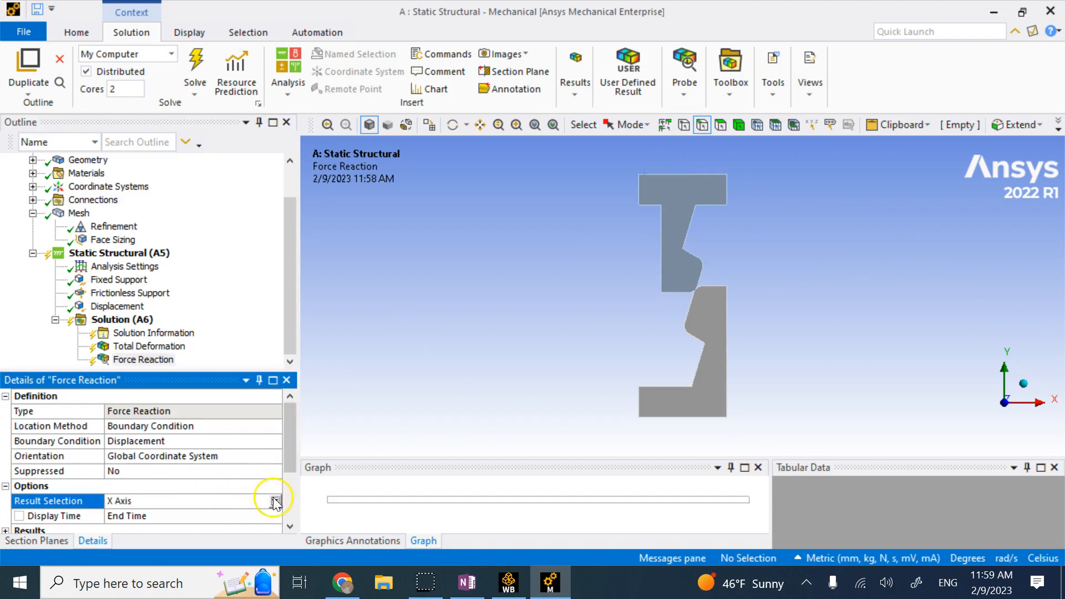
left_click(274, 501)
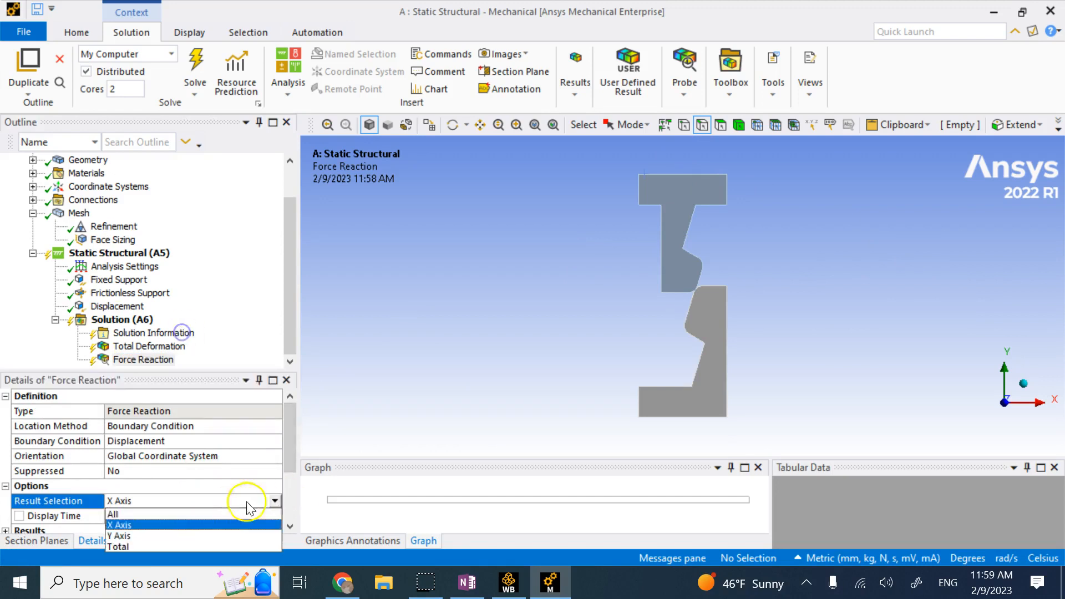
left_click(203, 536)
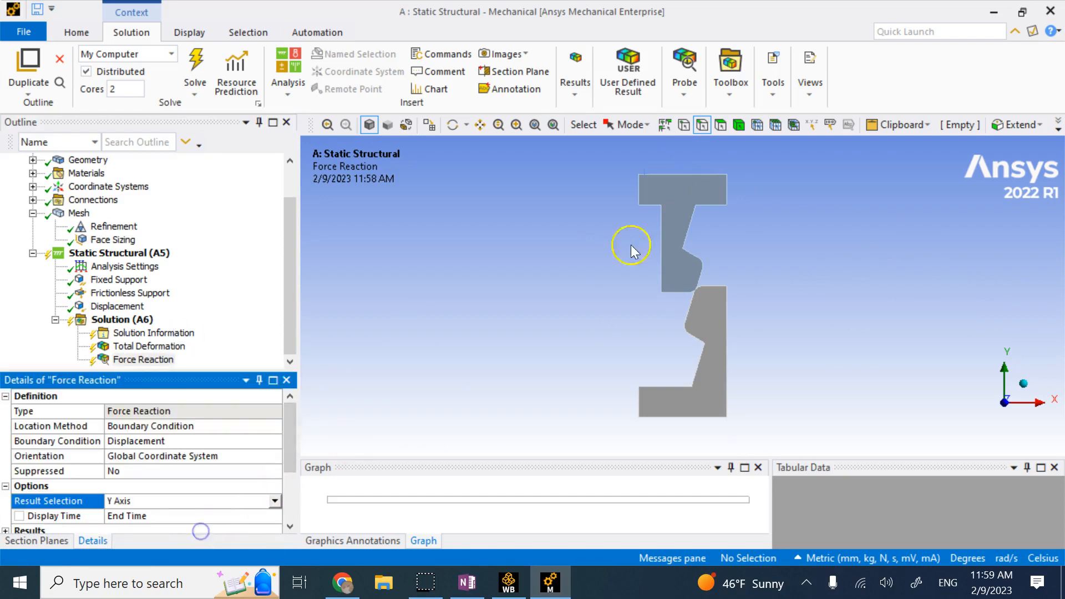
left_click(510, 284)
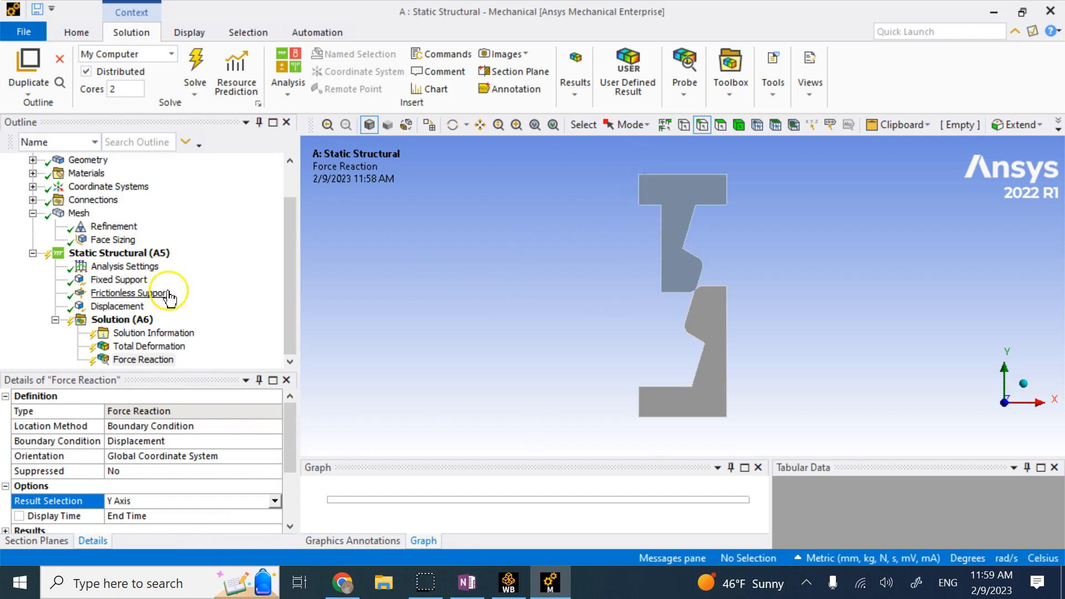
left_click(124, 267)
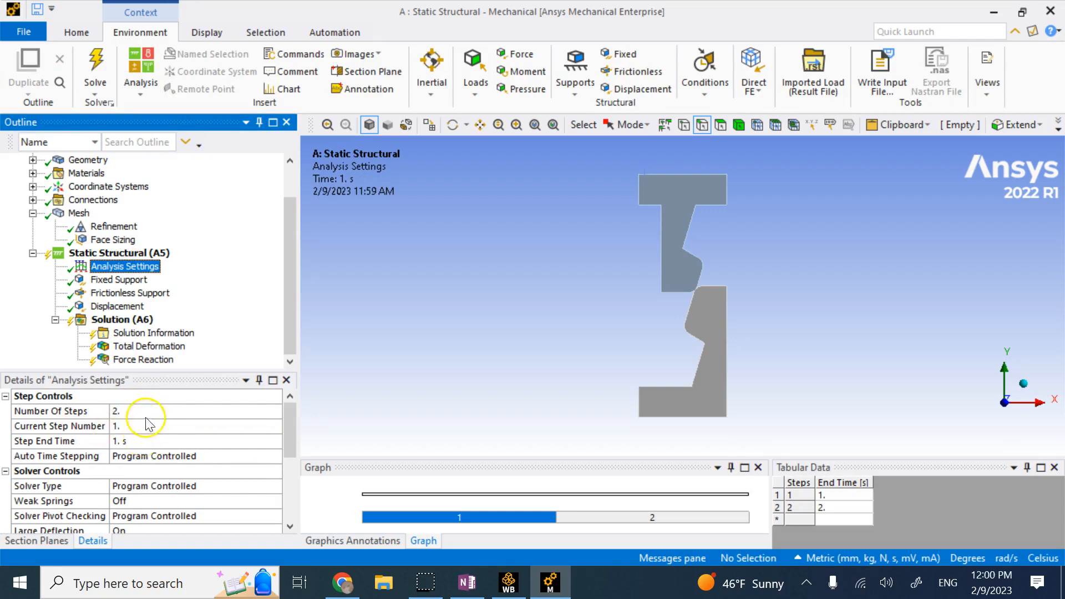
Turn Auto Time Stepping On, defined by Time, keeping two load steps.
left_click(145, 411)
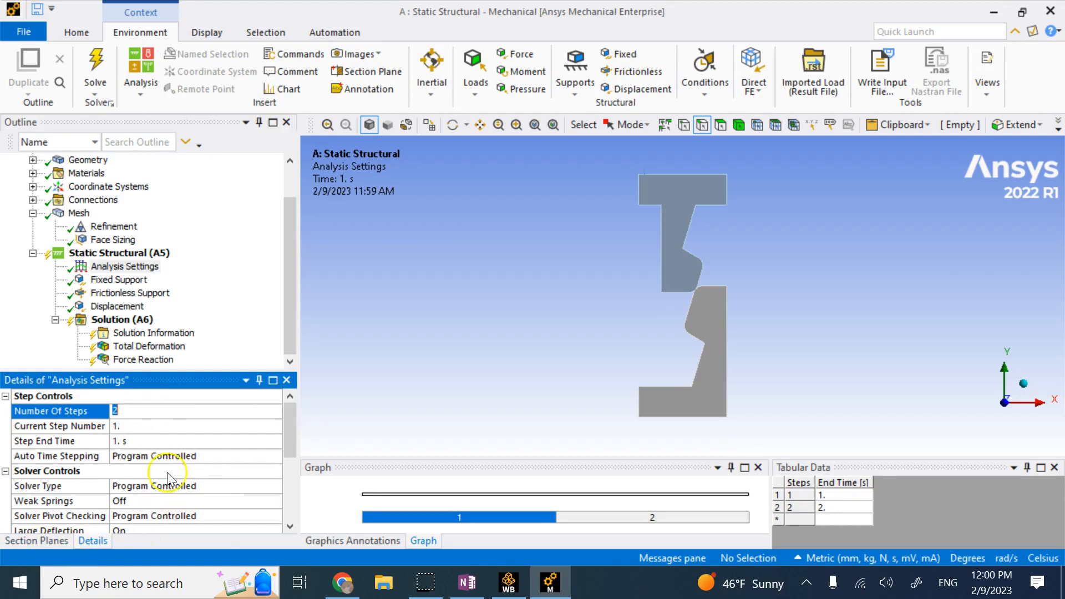
scroll(166, 475, "down", 2)
scroll(169, 469, "up", 1)
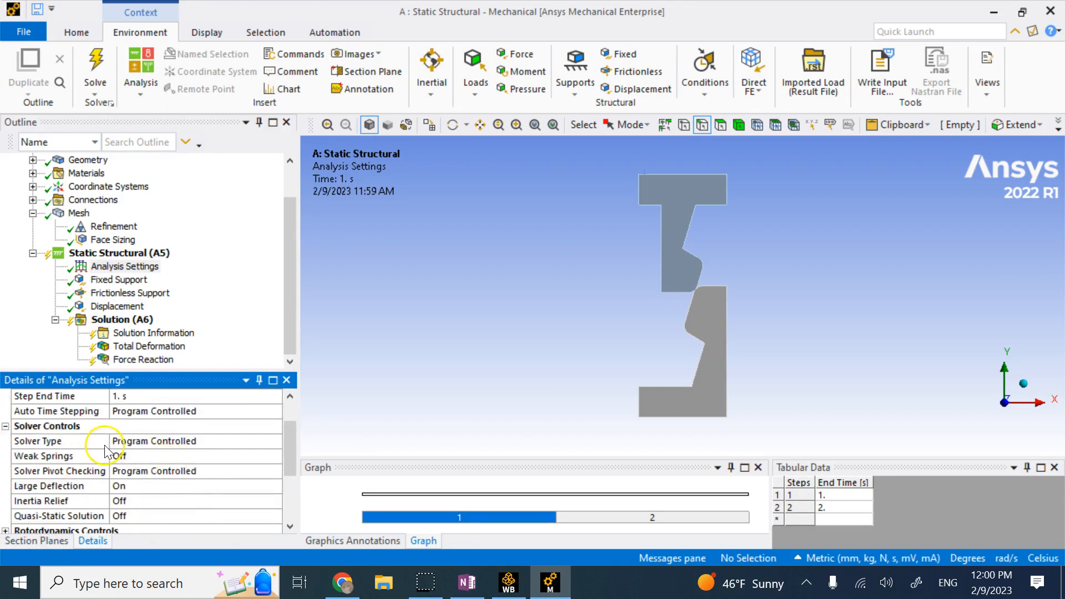
scroll(96, 444, "up", 1)
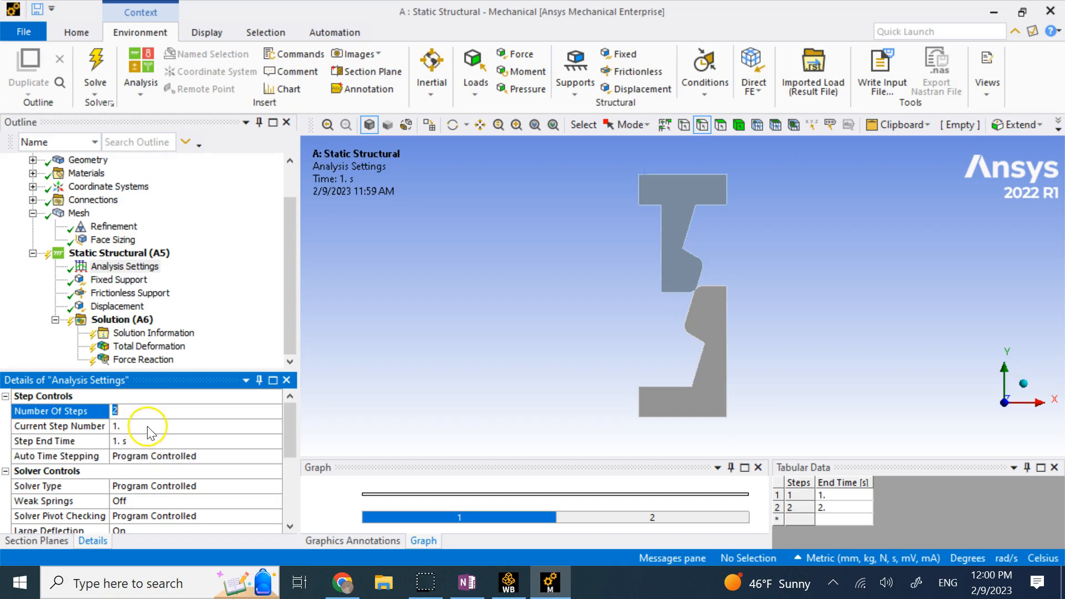
left_click(262, 456)
left_click(274, 456)
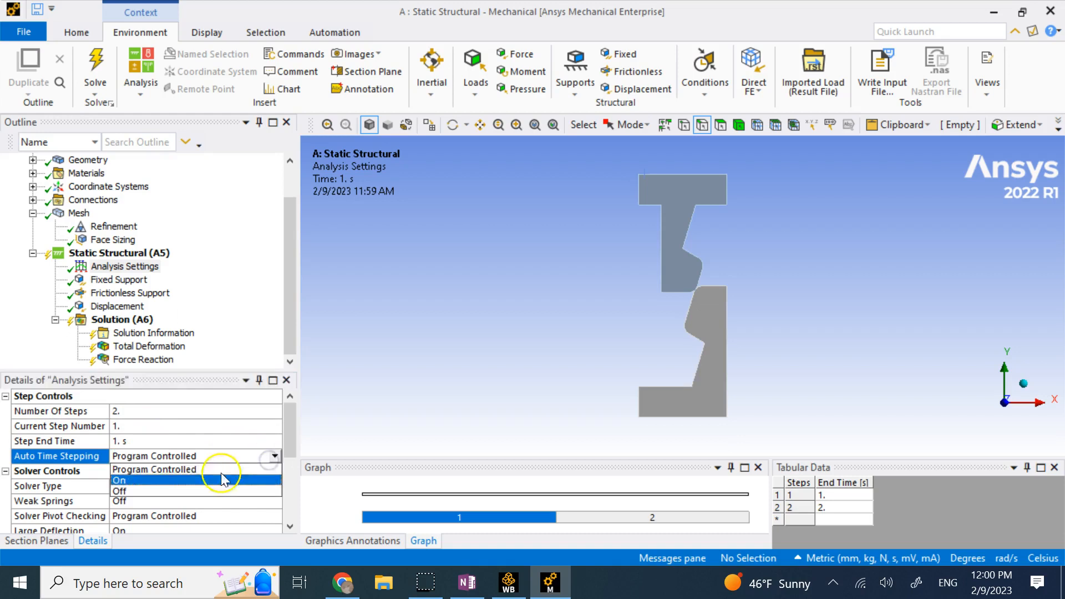
left_click(201, 480)
left_click(279, 474)
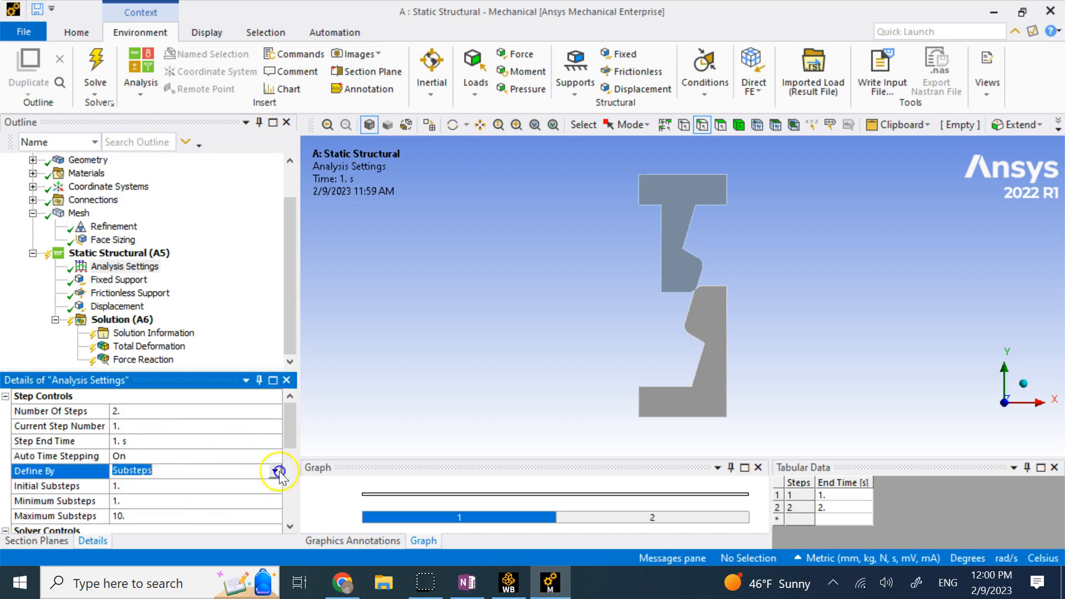
left_click(275, 472)
left_click(205, 493)
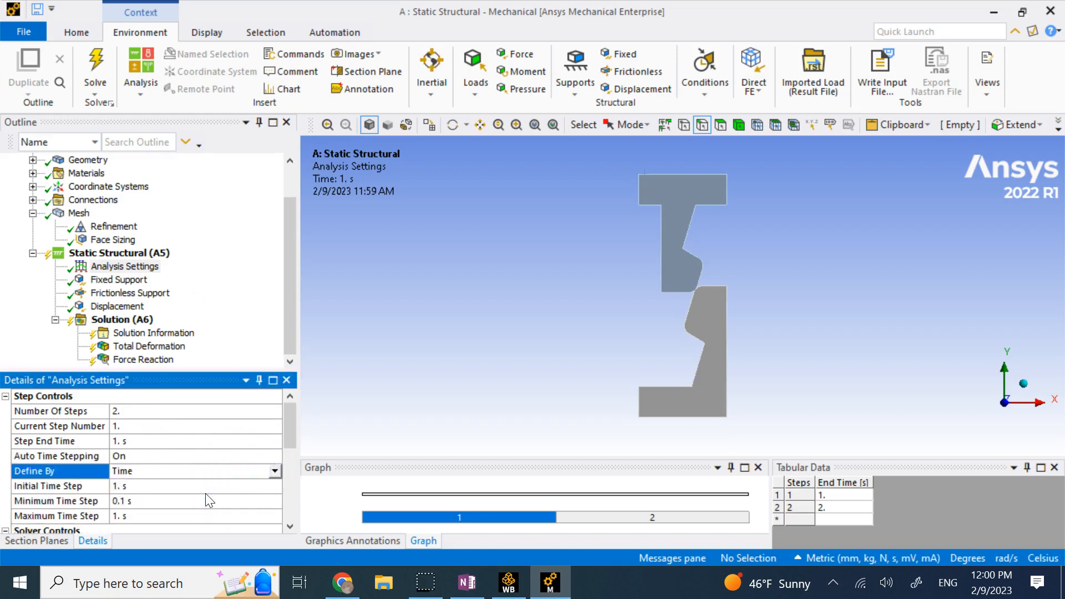
Set initial time step 0.1 s, minimum 0.01 s and maximum 0.1 s.
left_click(167, 487)
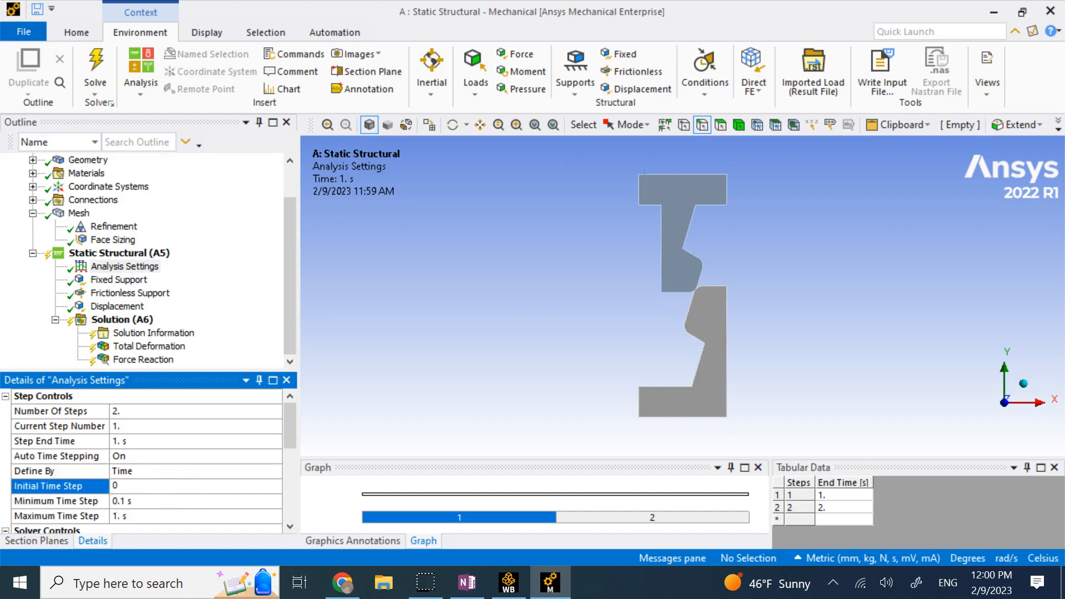
left_click(166, 502)
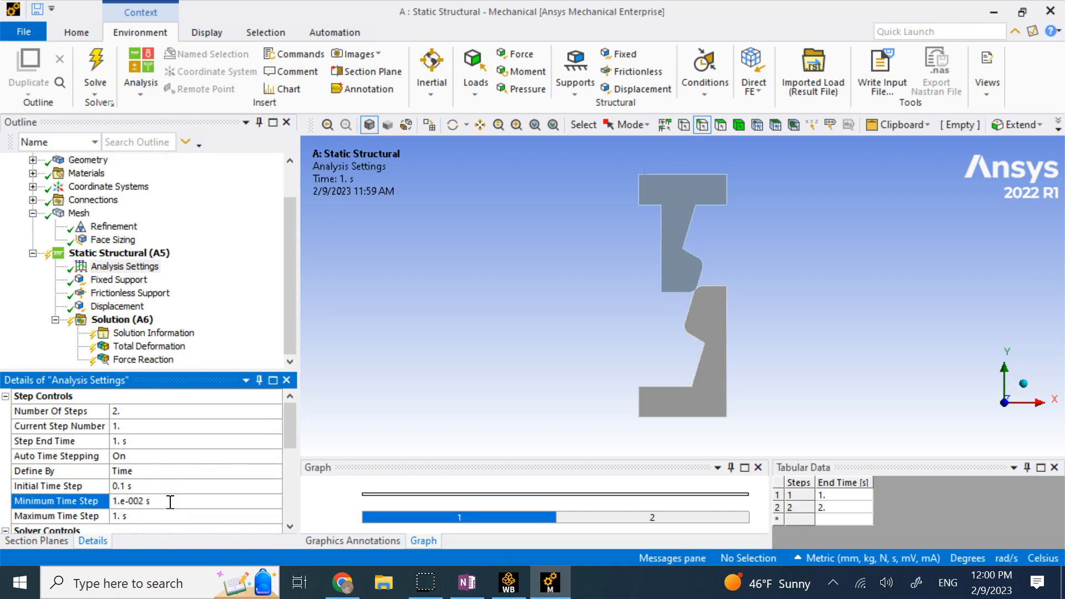
left_click(121, 517)
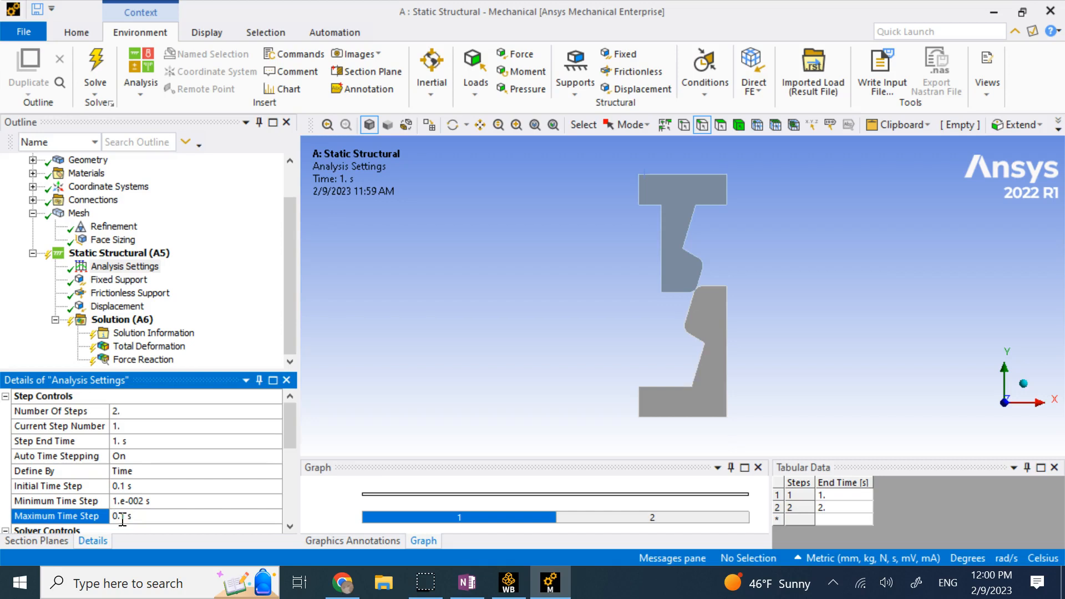
scroll(224, 478, "down", 1)
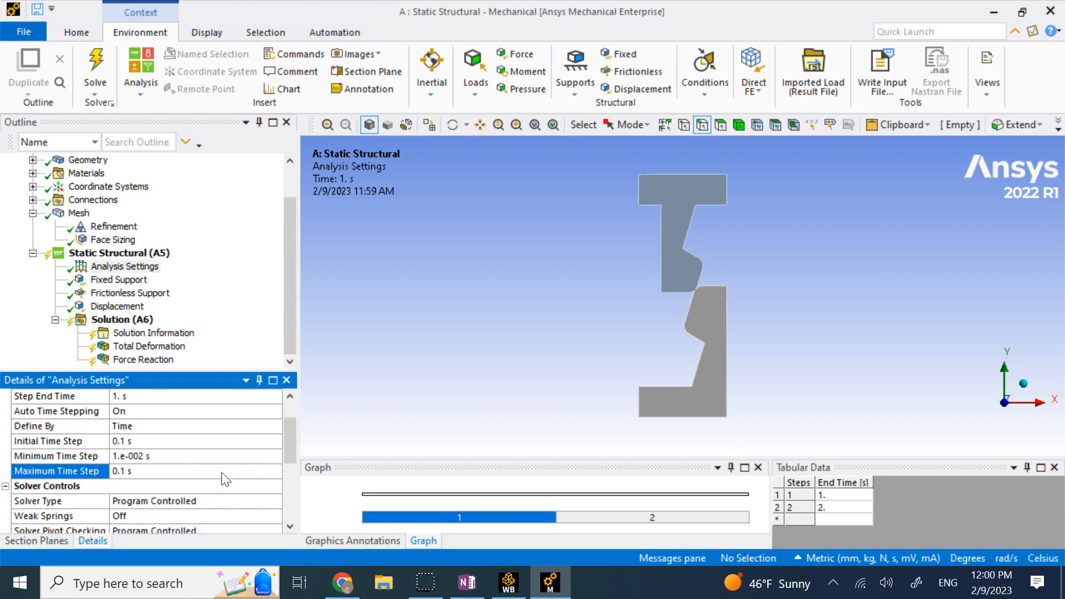
scroll(224, 479, "down", 1)
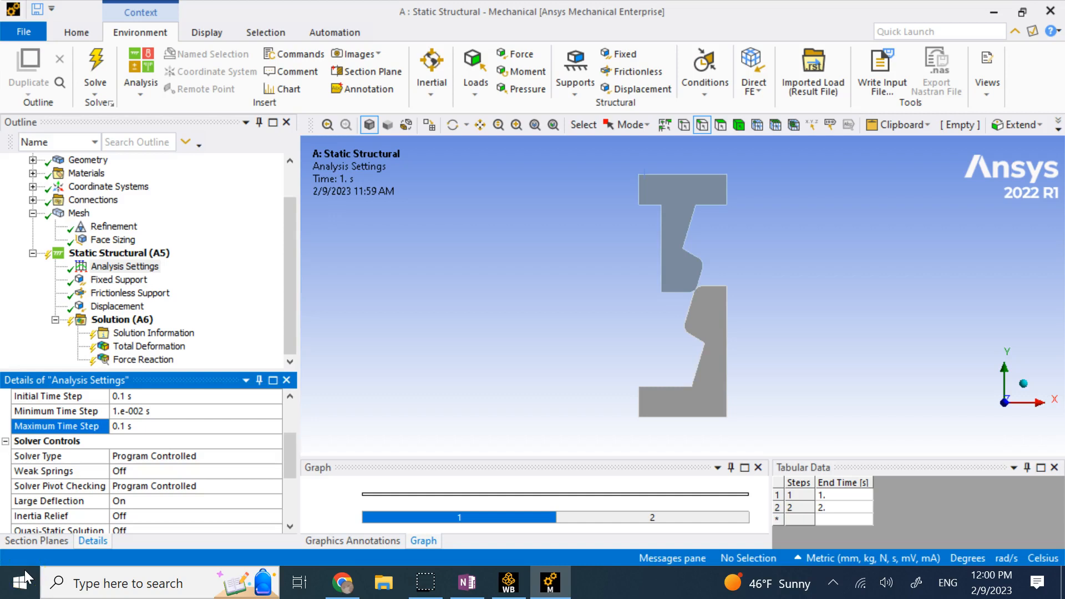
scroll(164, 477, "up", 2)
left_click(149, 429)
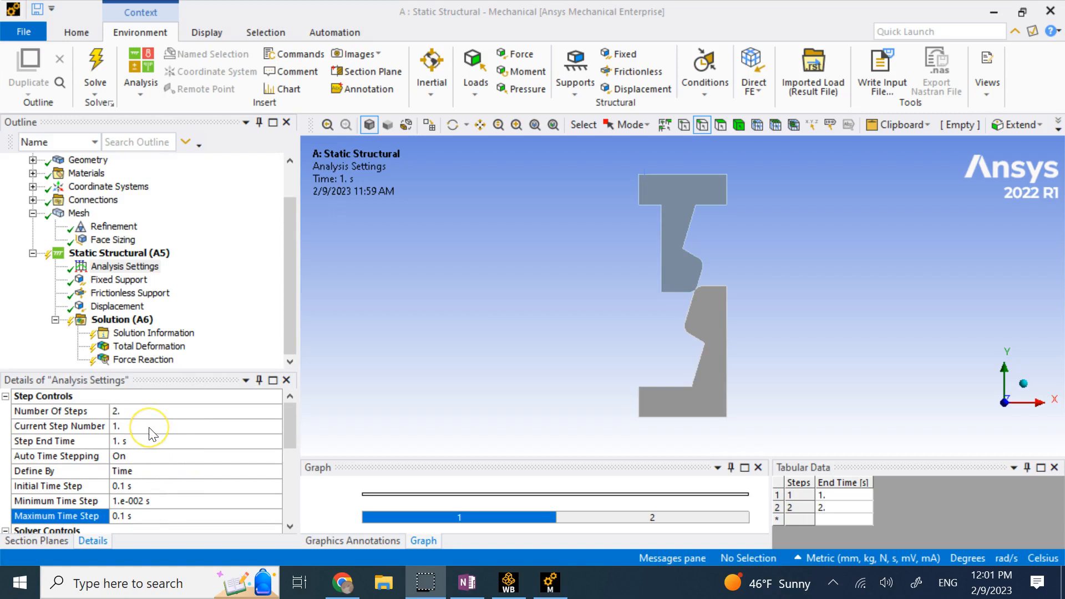
Switch Analysis Settings to load step 2 with a step end time of 2 s.
left_click(150, 427)
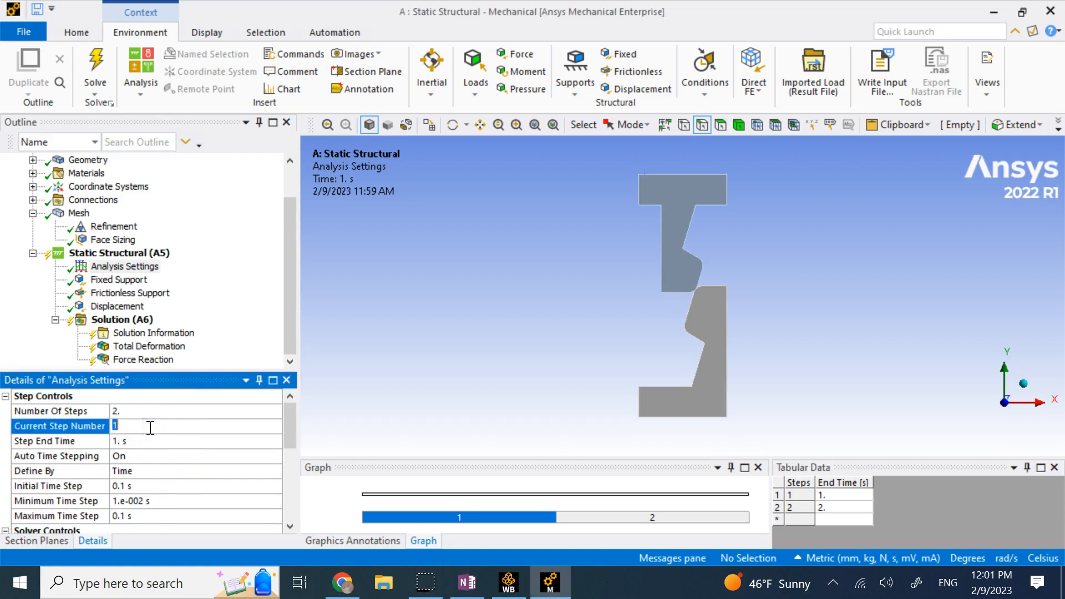
left_click(168, 443)
left_click(154, 430)
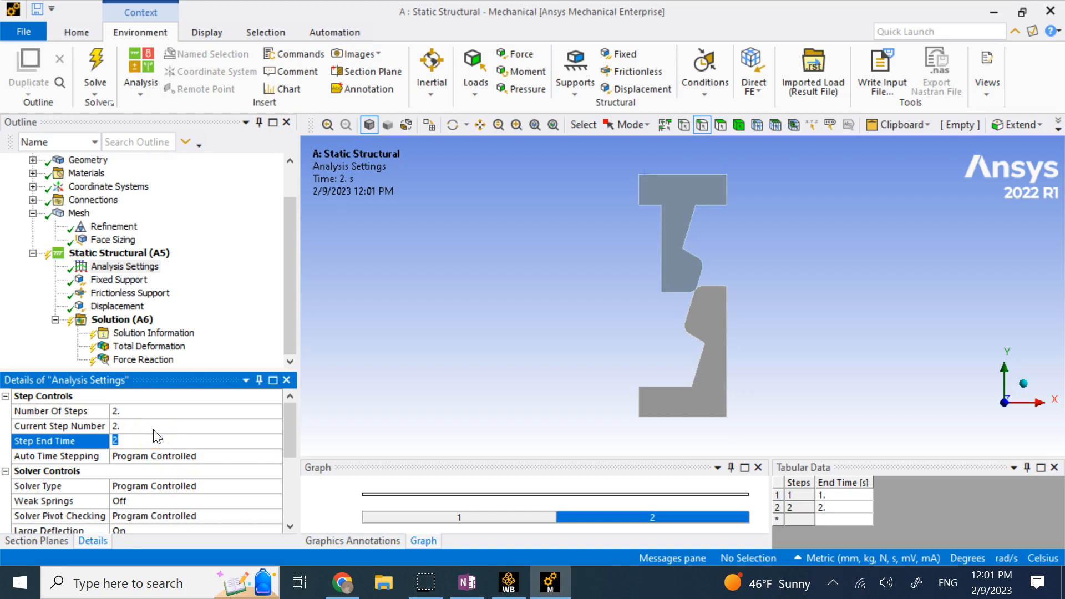
left_click(237, 456)
Turn on automatic time stepping and carry-over time step for step 2.
left_click(275, 457)
left_click(202, 481)
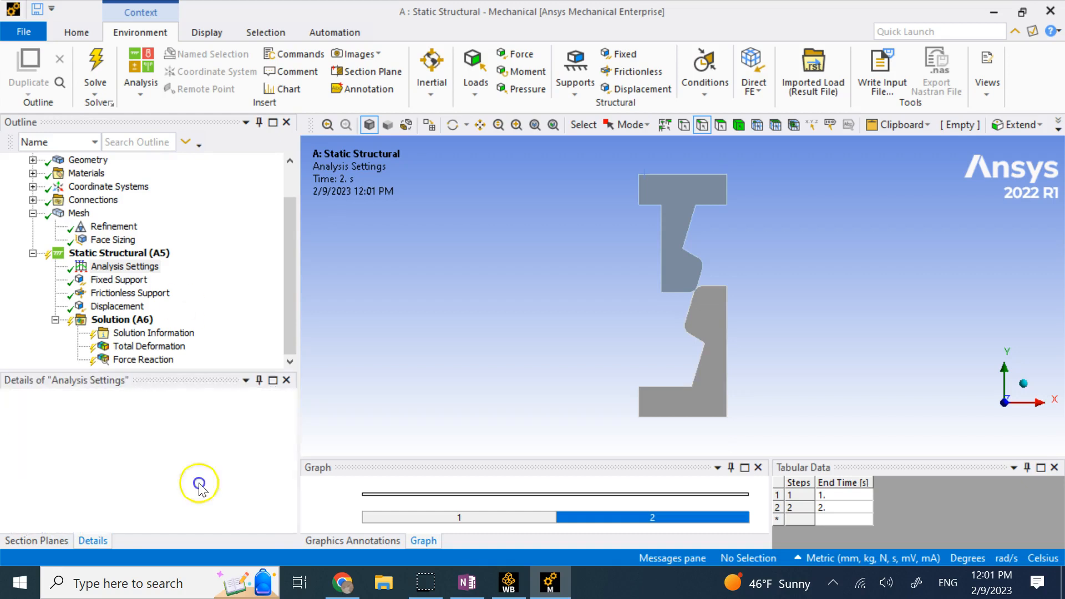
left_click(221, 477)
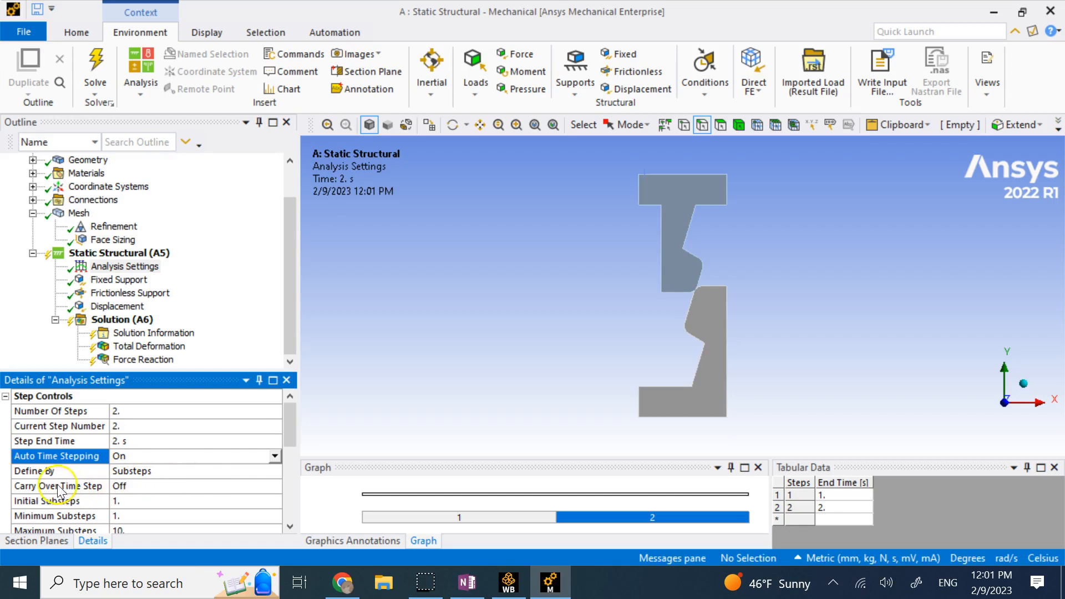
left_click(263, 493)
left_click(274, 486)
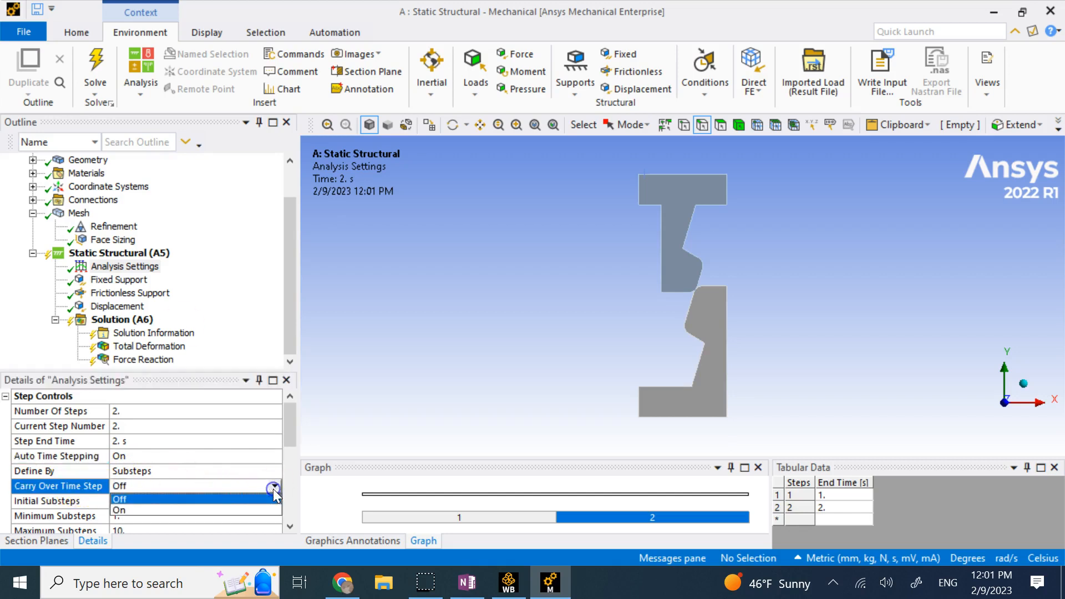
left_click(228, 508)
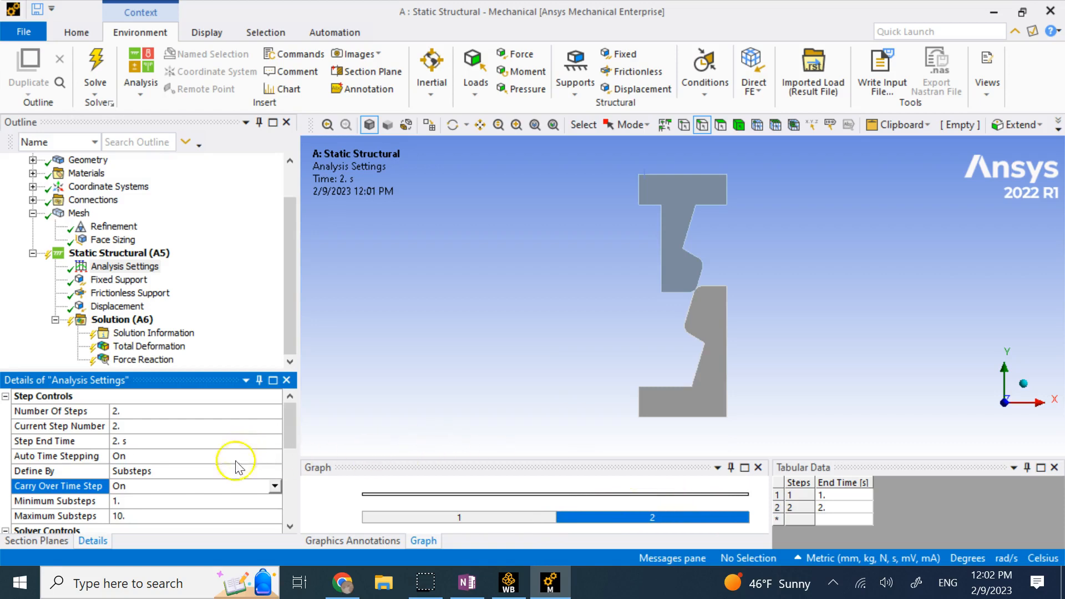
Define step 2's time steps by time, with 0.01 s minimum and 0.1 s maximum.
left_click(237, 481)
left_click(253, 471)
left_click(274, 471)
left_click(233, 495)
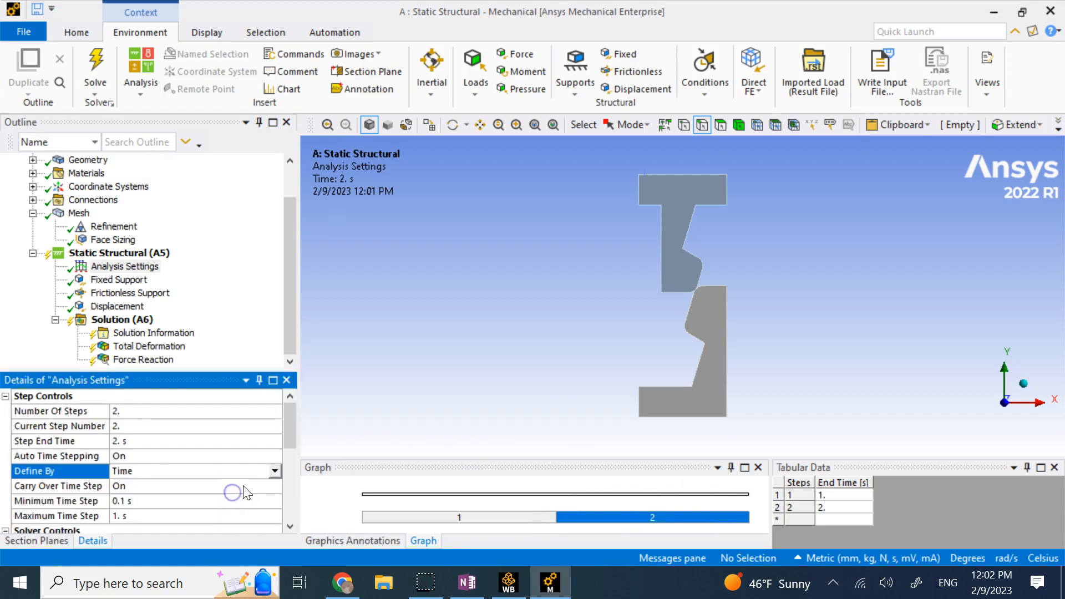
scroll(248, 491, "down", 2)
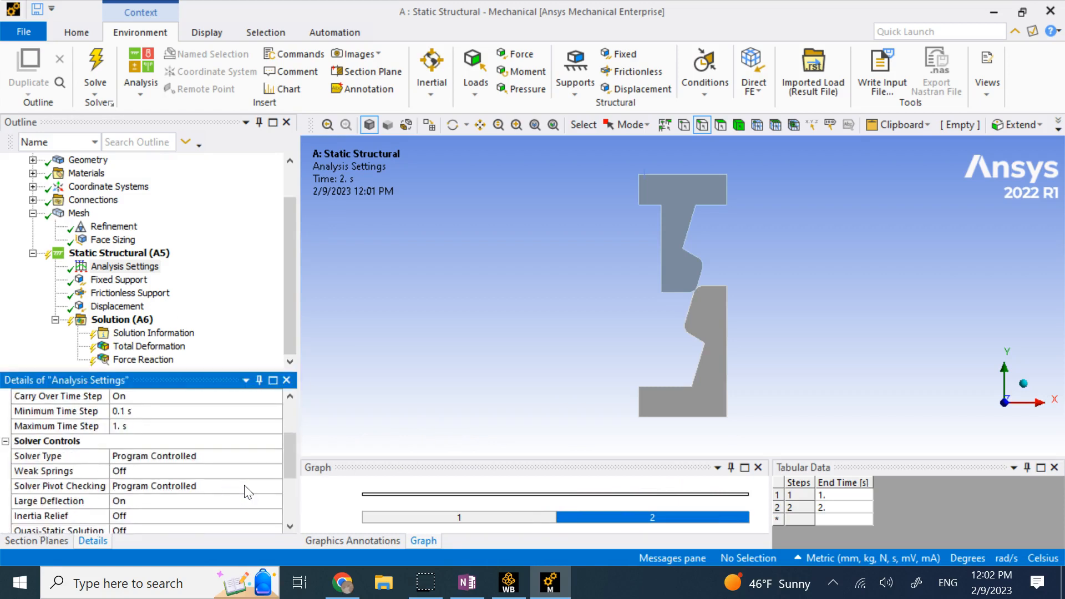
left_click(247, 480)
left_click(171, 411)
type("0")
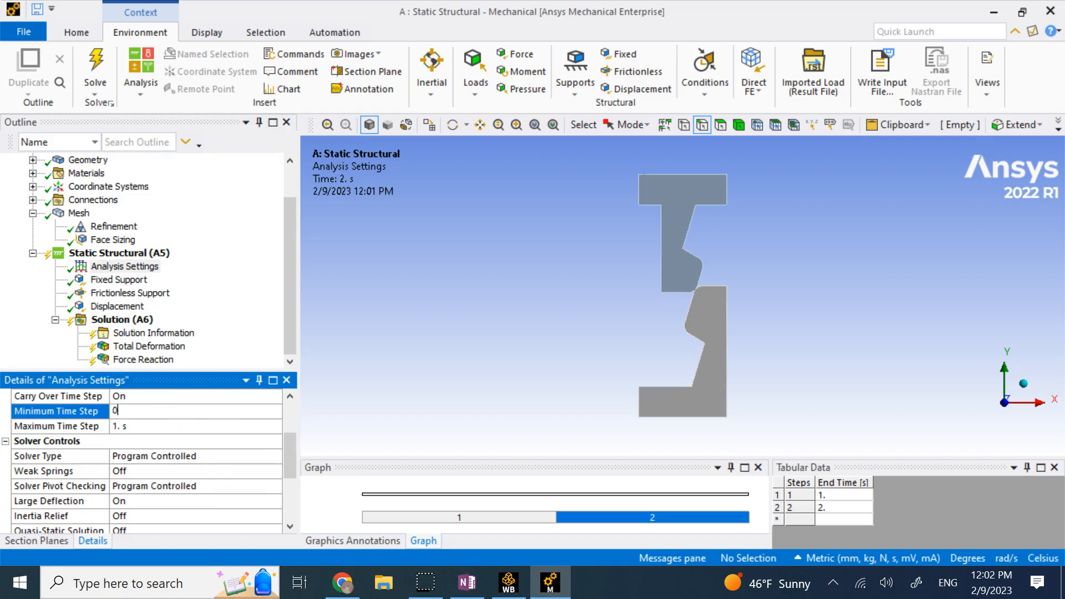
type(".01")
key("Return")
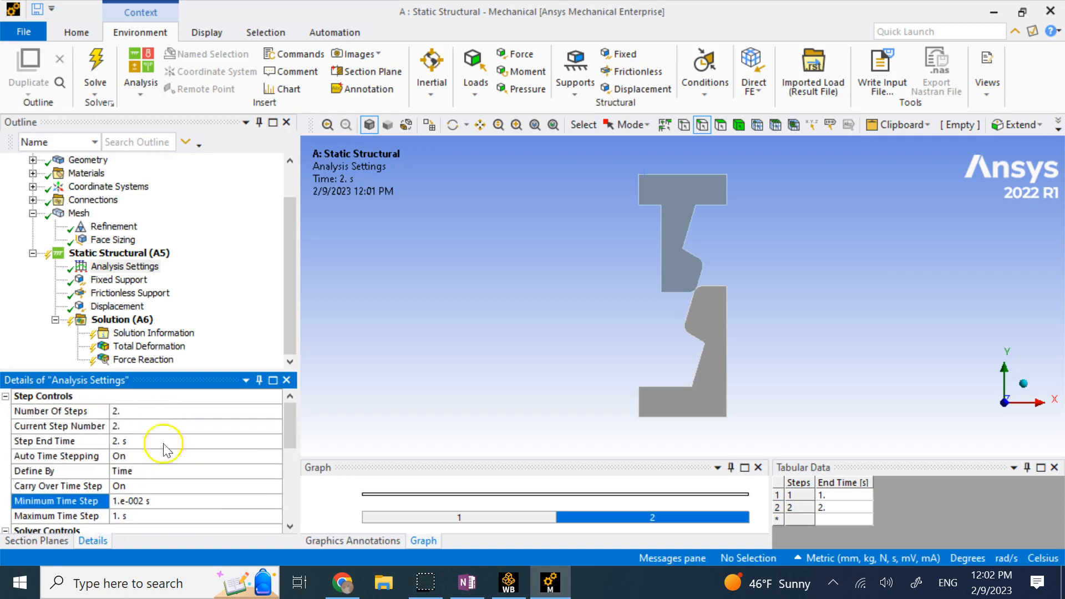
left_click(161, 519)
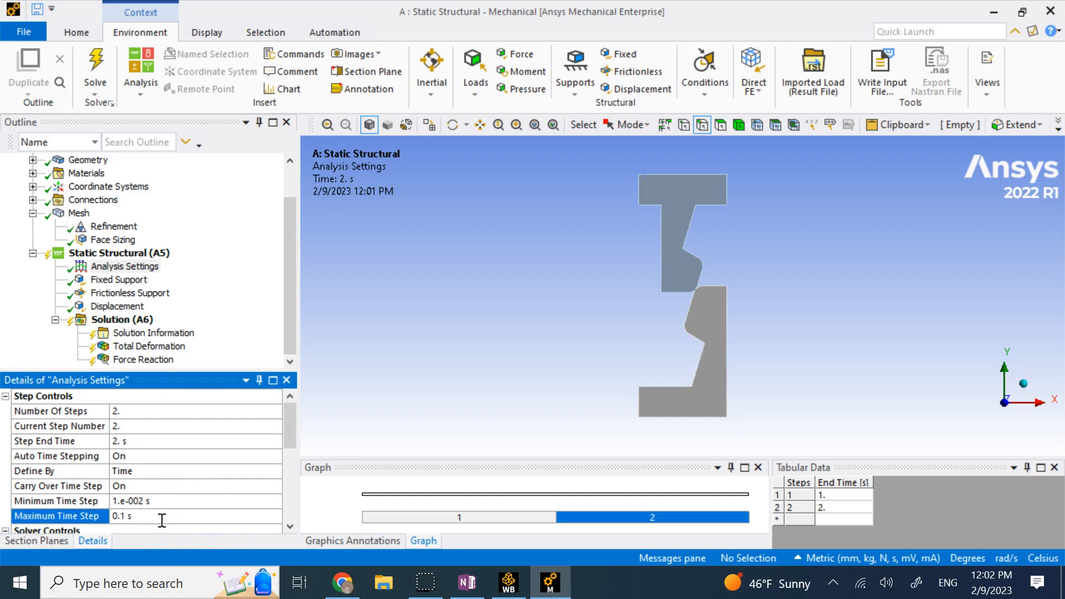
scroll(185, 488, "down", 2)
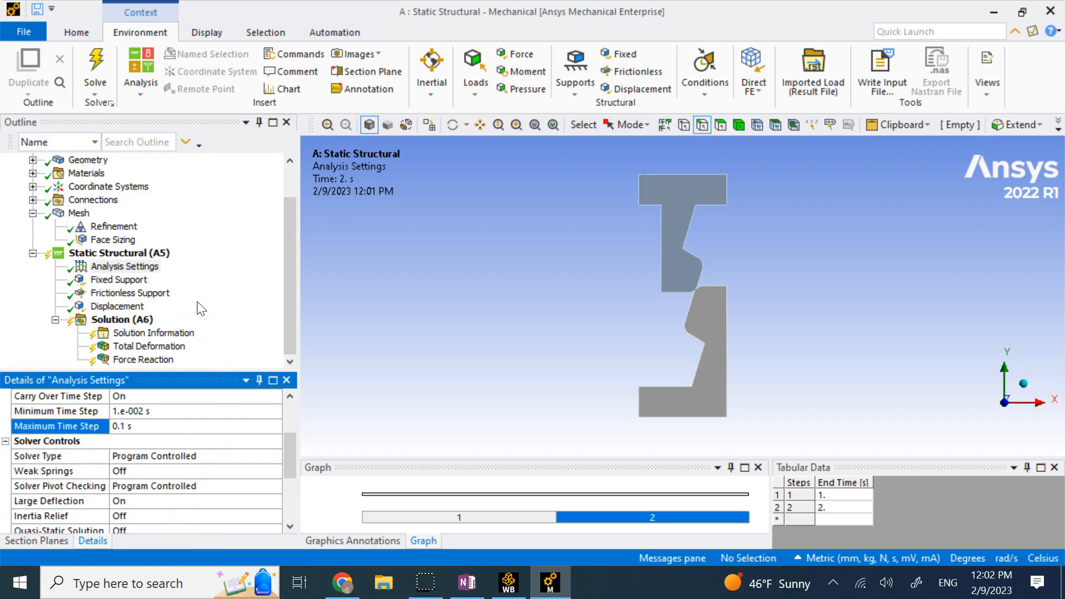
Set Solution Information output to Force Convergence, then solve the model from the Geometry view.
left_click(130, 272)
left_click(156, 333)
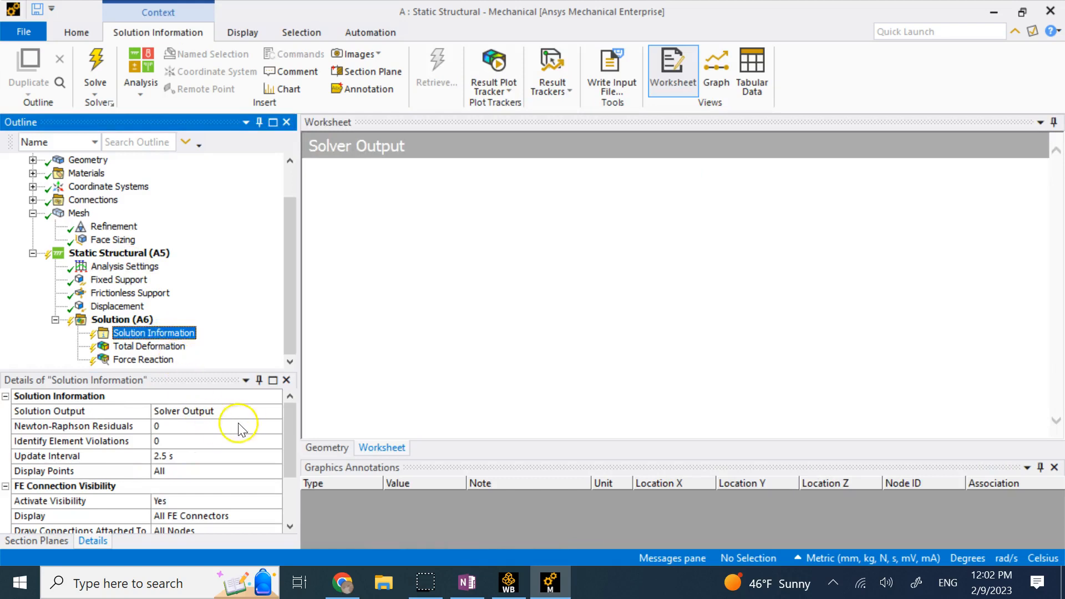
left_click(268, 413)
left_click(274, 412)
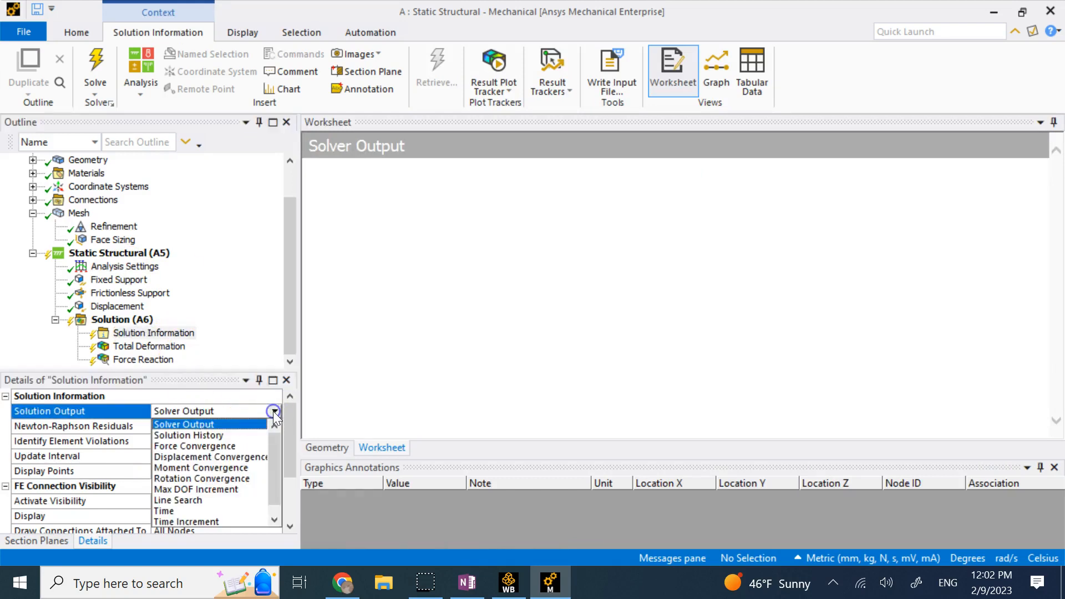
left_click(222, 437)
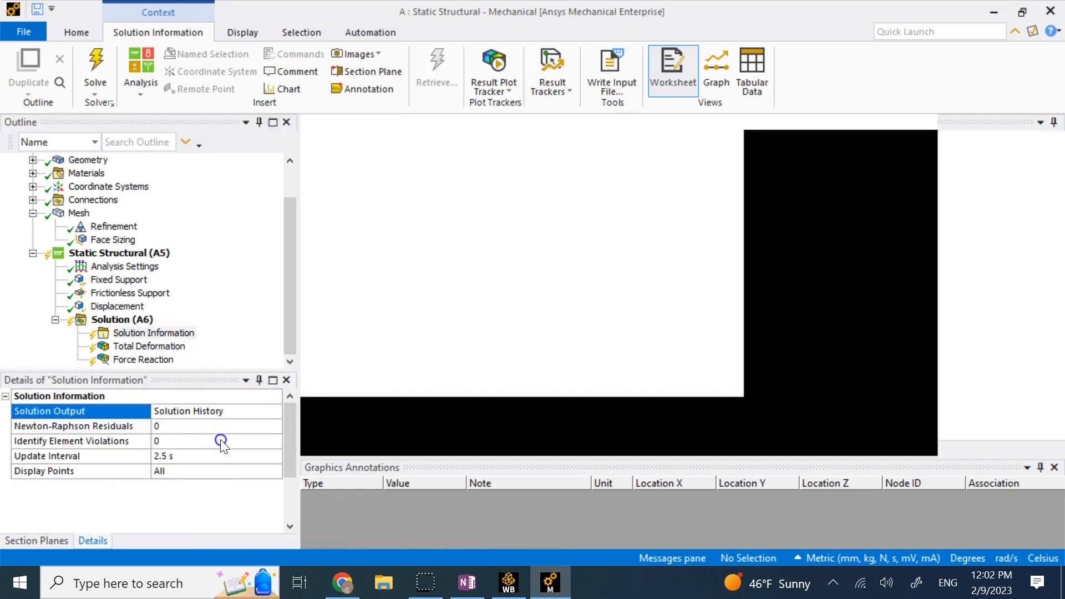
left_click(275, 411)
left_click(210, 447)
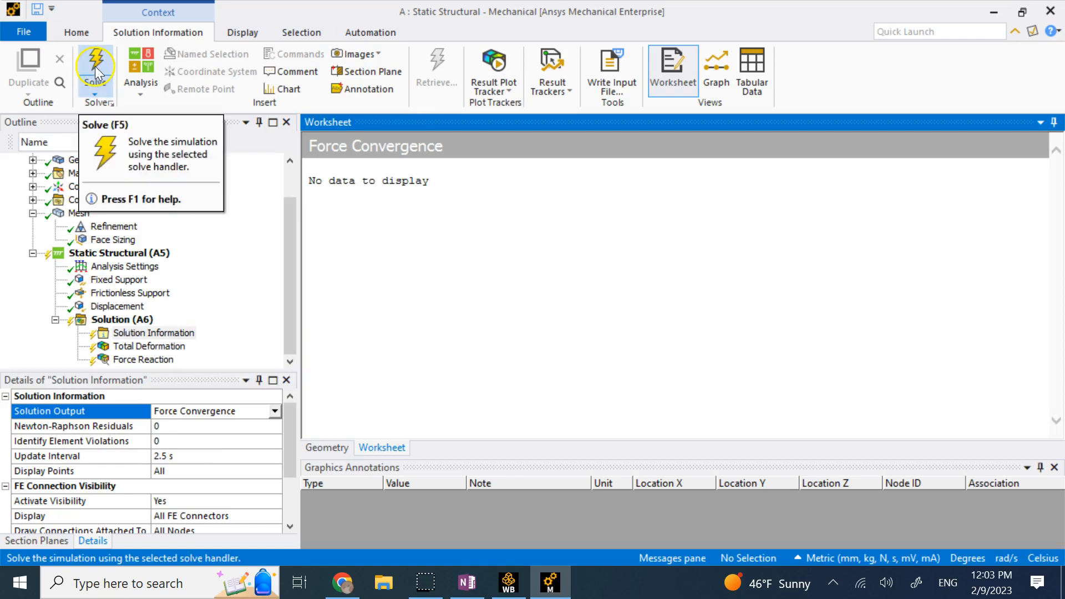
left_click(318, 445)
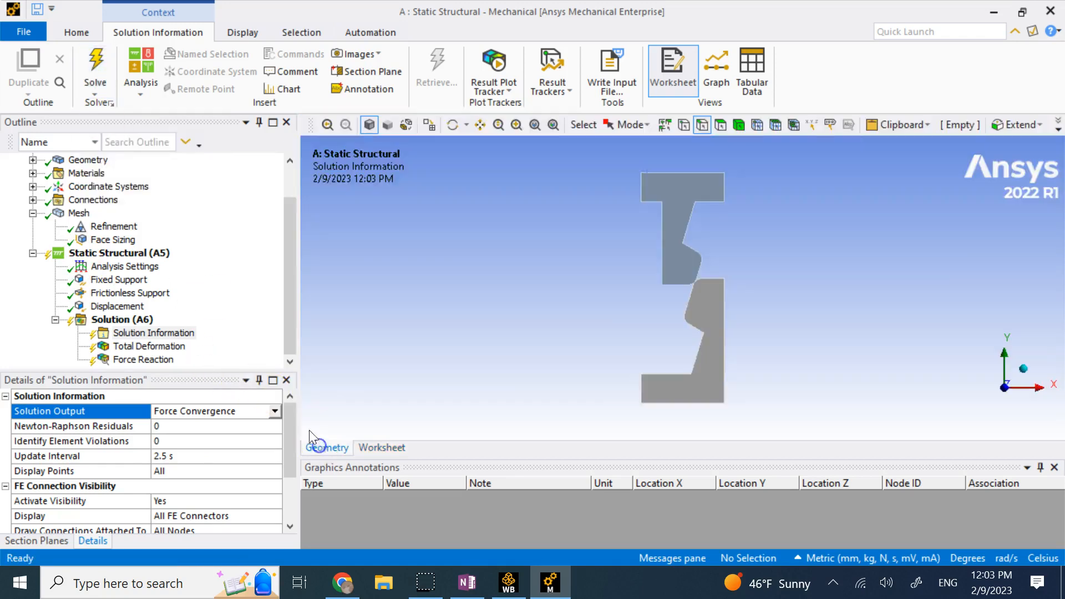
left_click(95, 62)
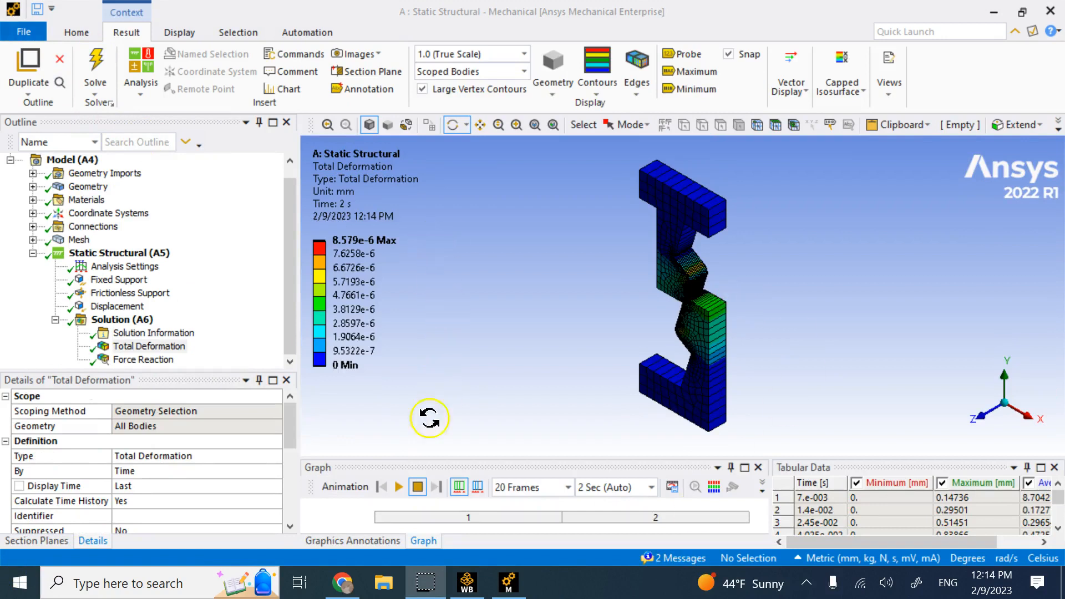
Play and stop the Total Deformation animation, then enlarge the Force Reaction Y-versus-time graph.
left_click(400, 487)
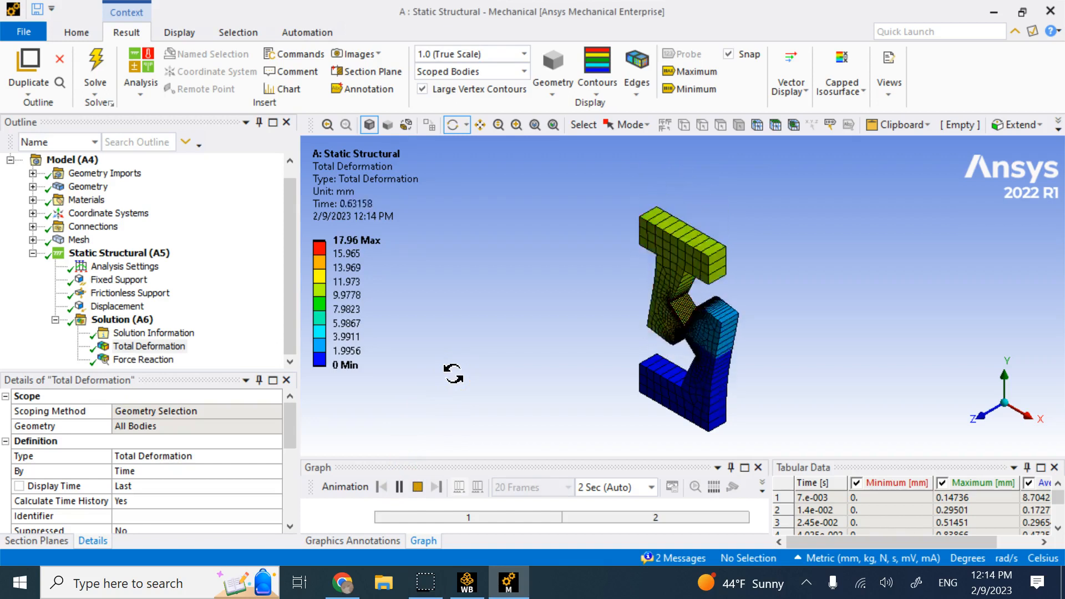
left_click(418, 487)
left_click(165, 362)
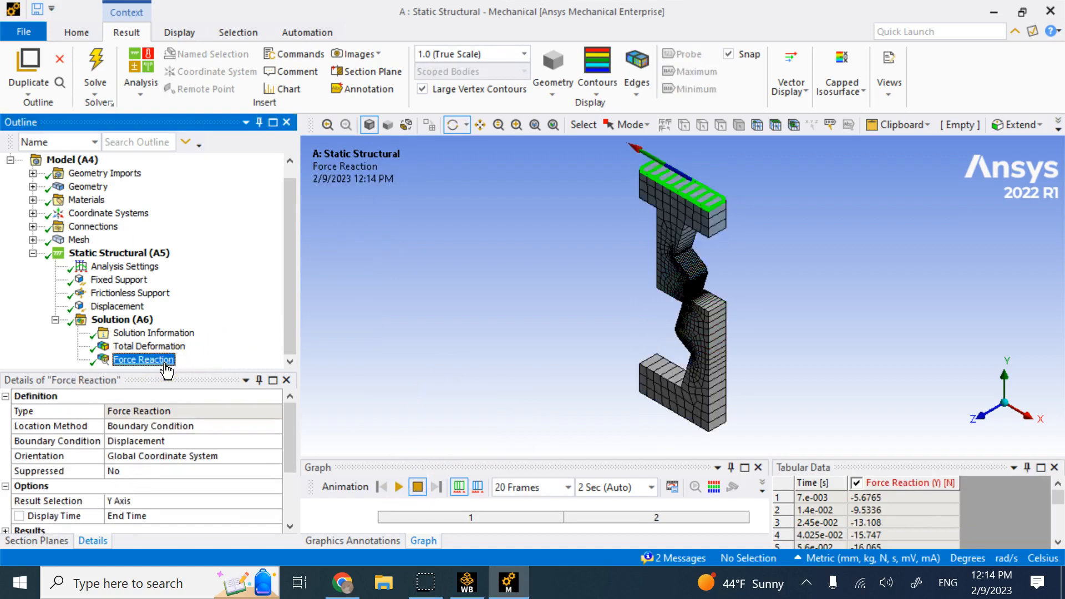
left_click_drag(424, 462, 451, 243)
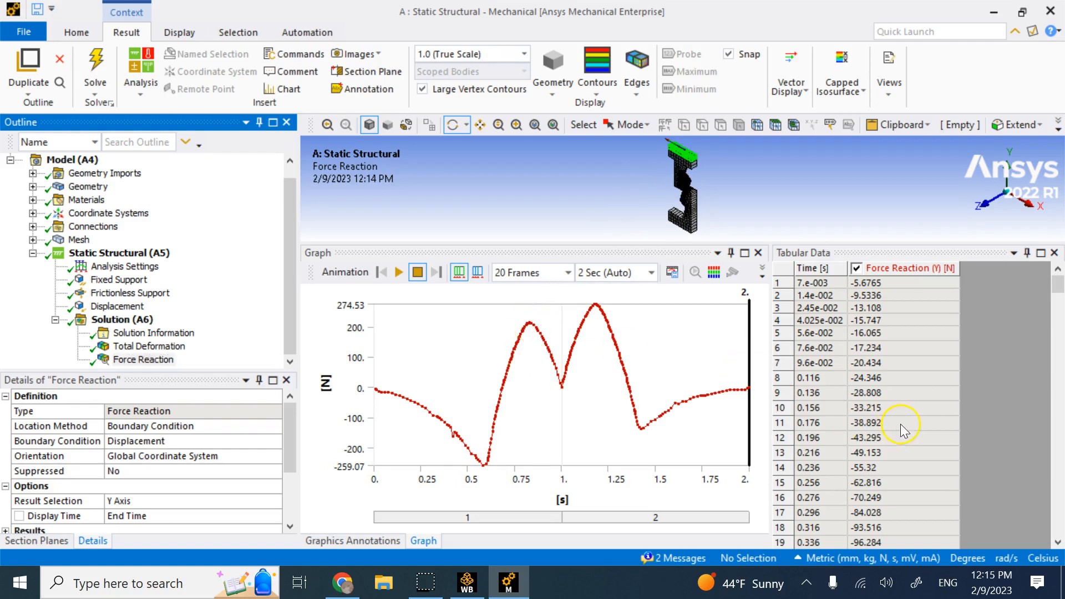
Browse the force reaction table, place the time marker near 0.85 s, then restore the model view and animate.
scroll(901, 426, "down", 4)
scroll(902, 427, "down", 17)
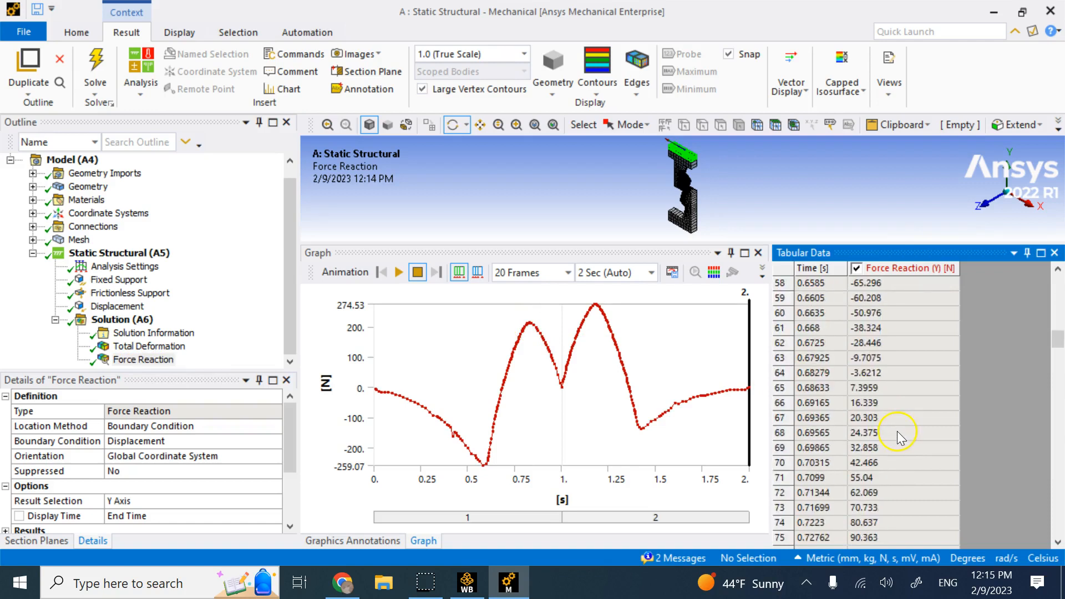
scroll(899, 436, "down", 11)
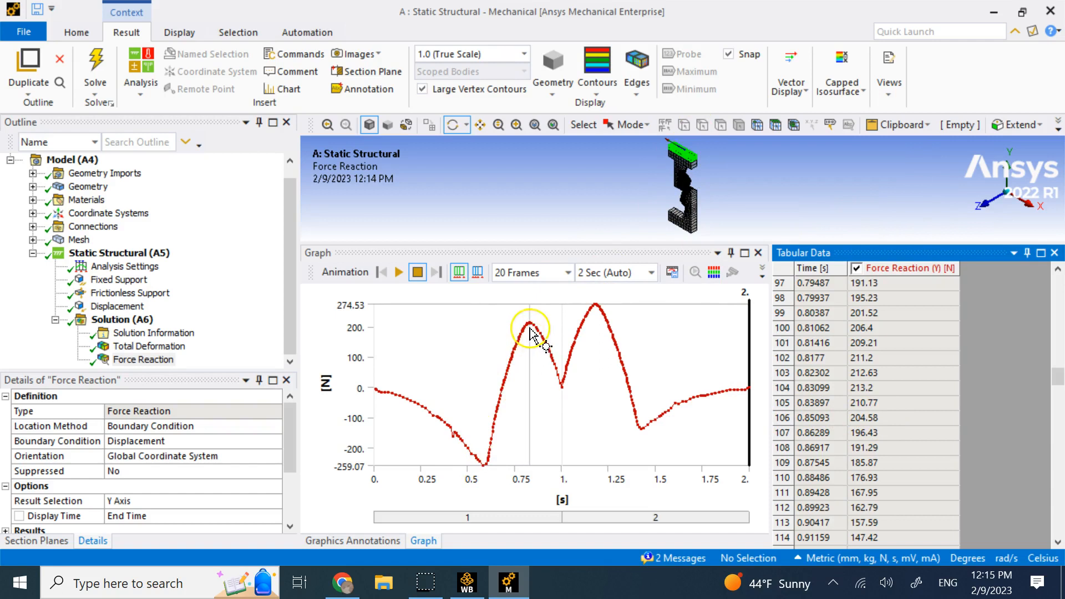
left_click_drag(487, 420, 469, 447)
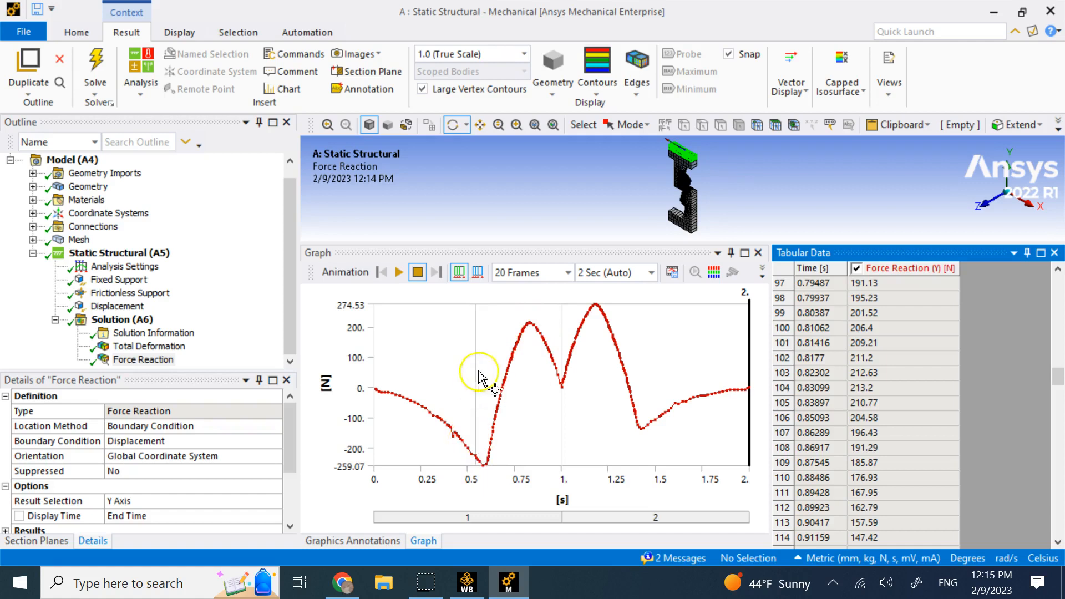
left_click_drag(520, 240, 517, 411)
left_click(401, 441)
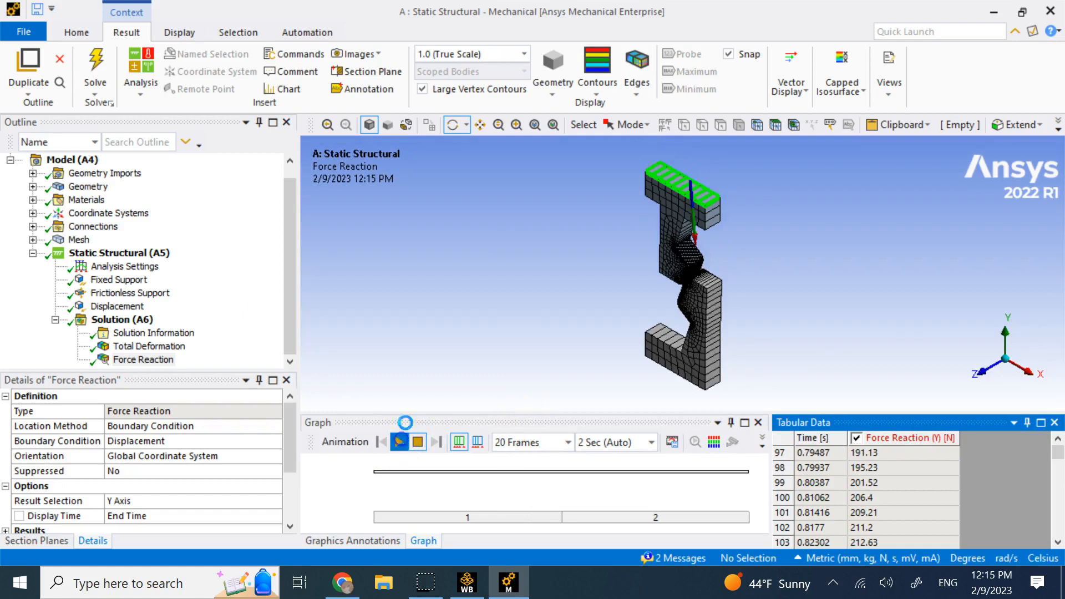